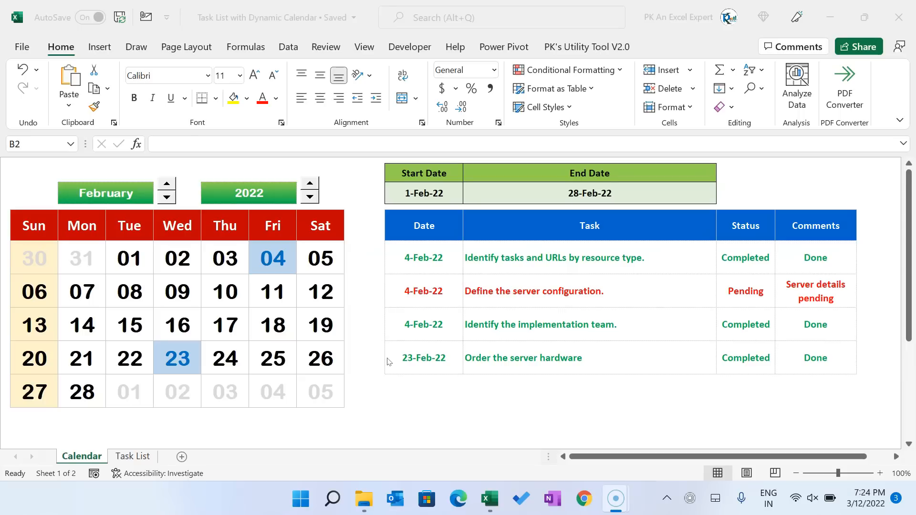
- Show January 2022 in the calendar and examine the day grid and the linked task table
left_click(367, 229)
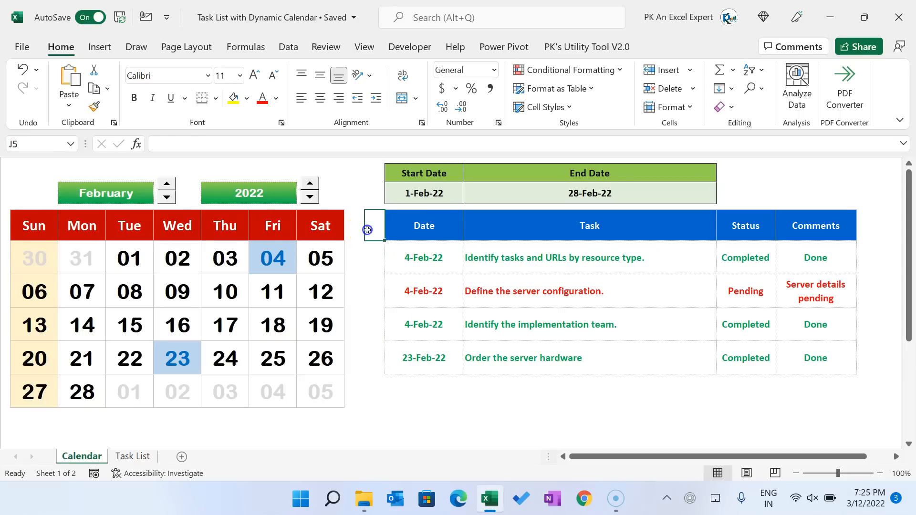
left_click_drag(18, 229, 343, 417)
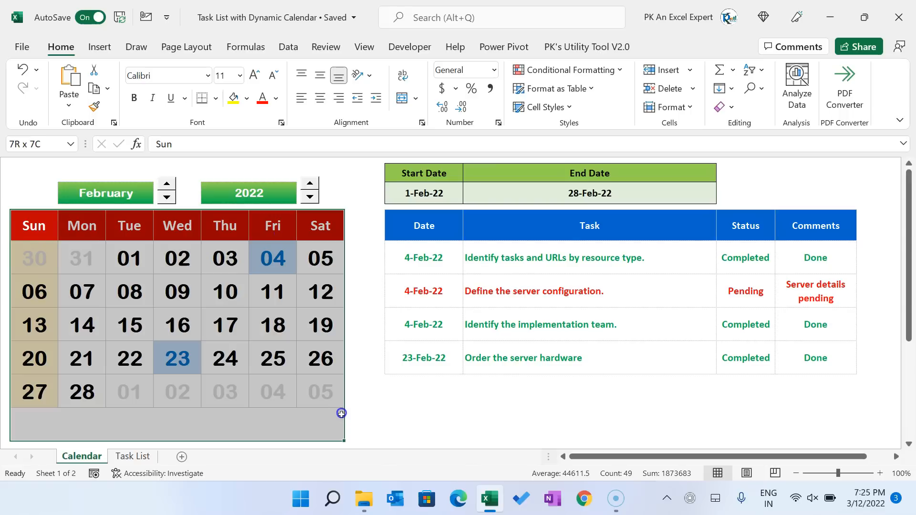
left_click(359, 344)
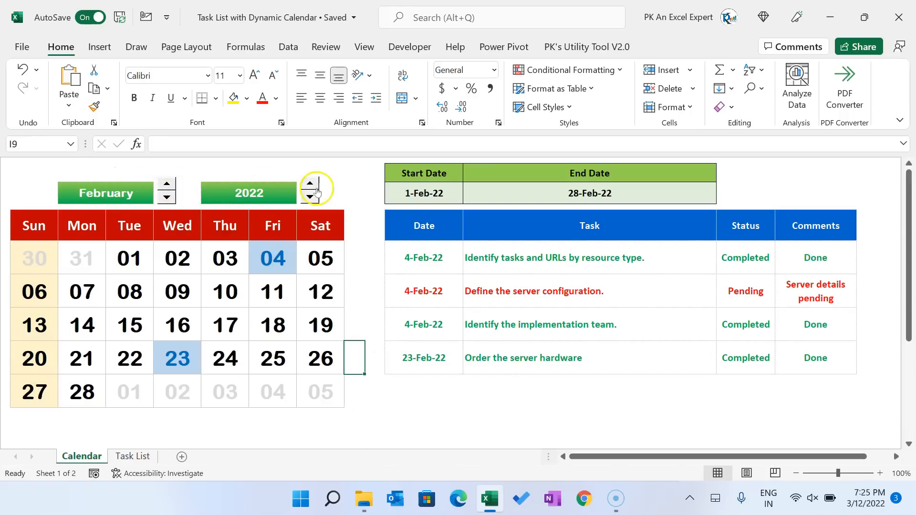
left_click(166, 192)
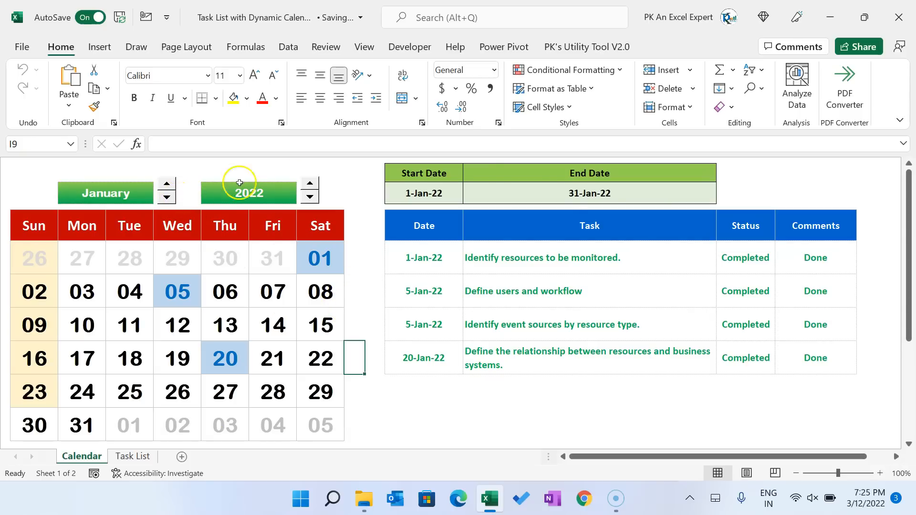
left_click(421, 223)
left_click_drag(558, 226, 827, 224)
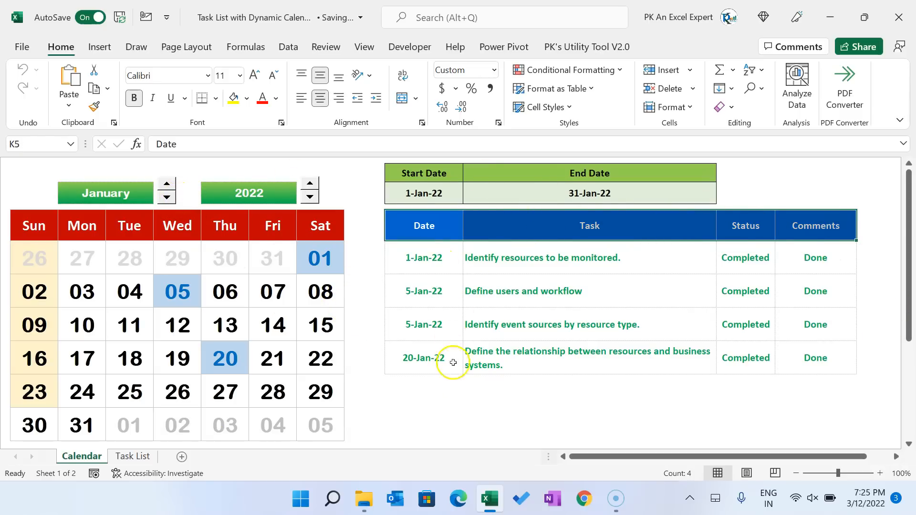
- Show March 2022, check March in 2023 and 2024, and return the calendar to 2022
left_click(168, 184)
left_click(168, 184)
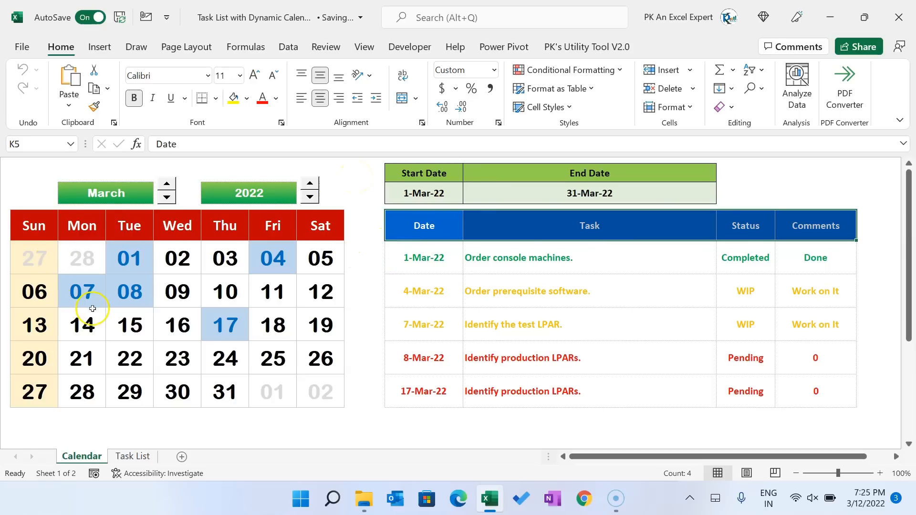
left_click(309, 184)
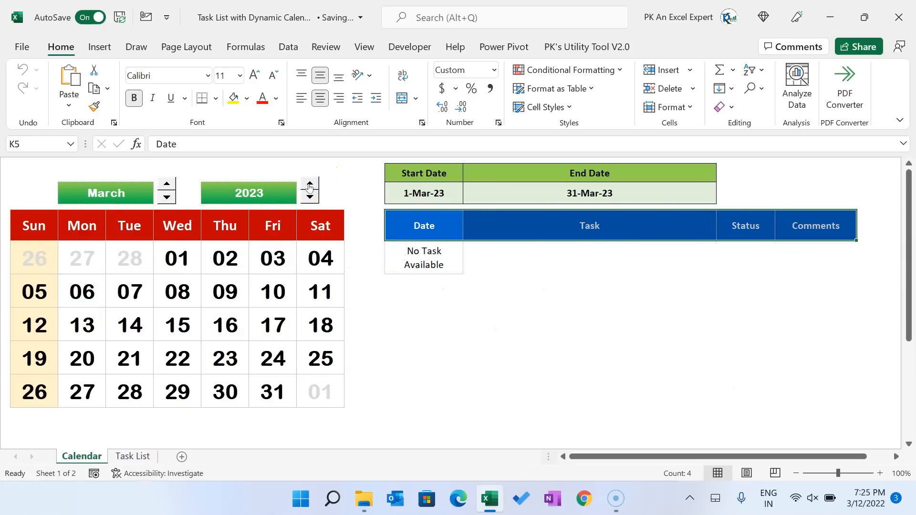
left_click(310, 184)
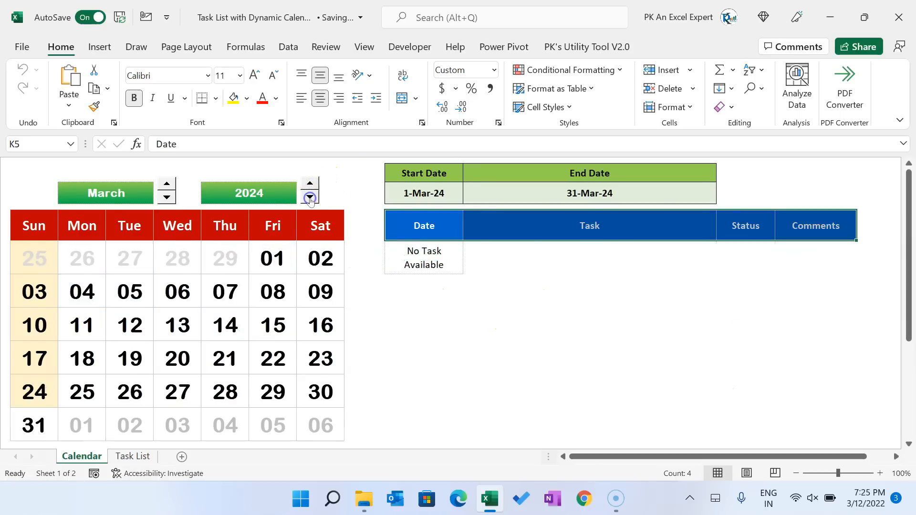
left_click(310, 197)
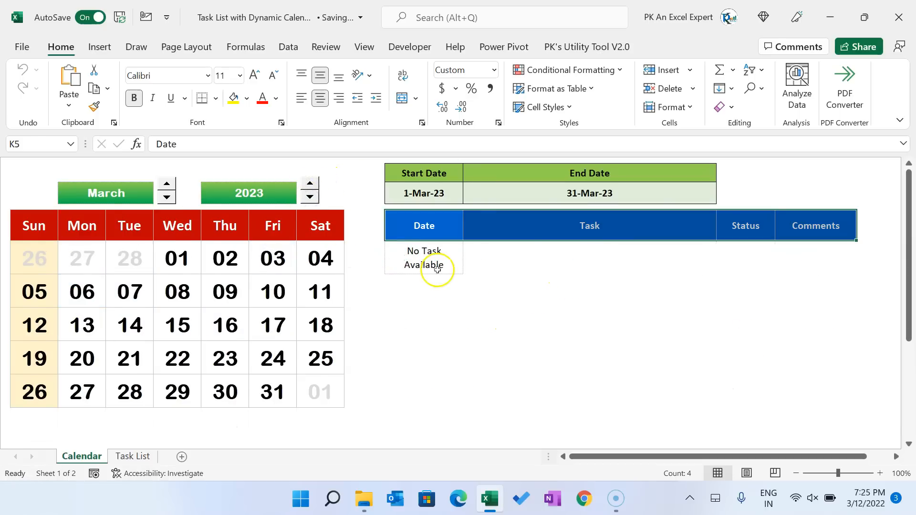
left_click(309, 197)
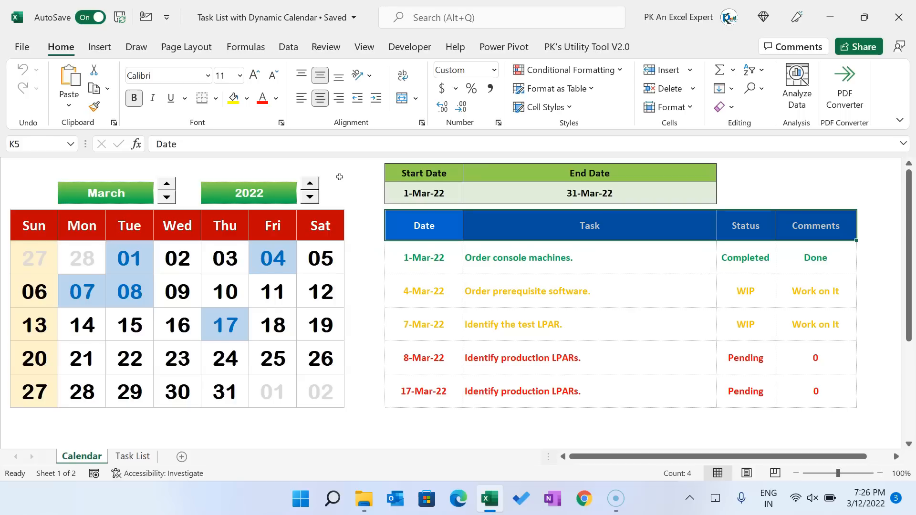
left_click(359, 186)
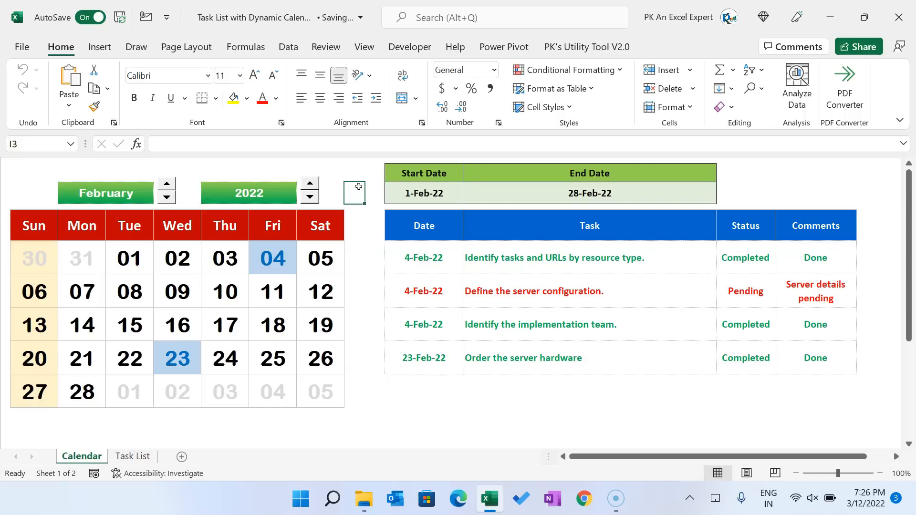
- Review the Date, Task, Status and Comments columns on the Task List sheet
left_click(135, 456)
left_click_drag(71, 180, 79, 321)
left_click_drag(308, 177, 289, 342)
left_click_drag(494, 182, 491, 351)
left_click_drag(622, 191, 630, 346)
left_click(88, 457)
left_click(133, 456)
- Copy the task table A1:D41 from the Task List sheet into a new blank workbook and widen columns A to D
left_click_drag(37, 179, 650, 416)
key("ctrl+c")
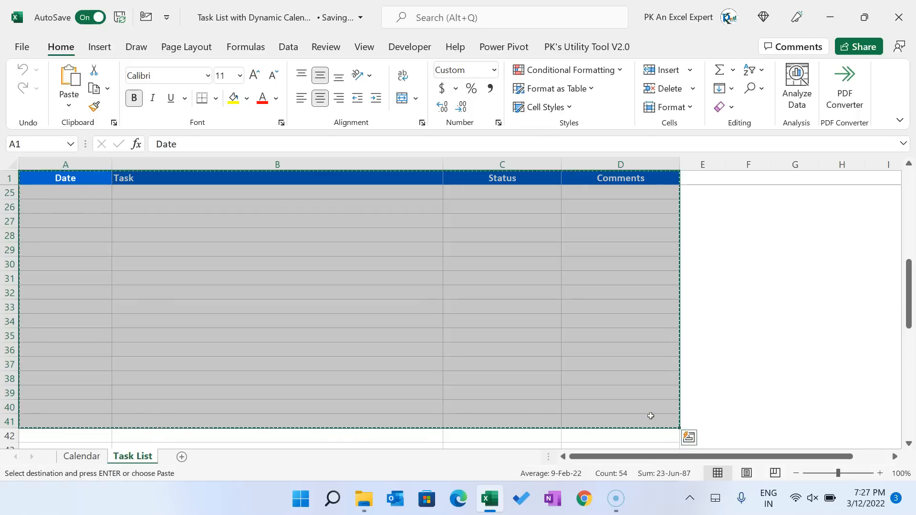
key("ctrl+n")
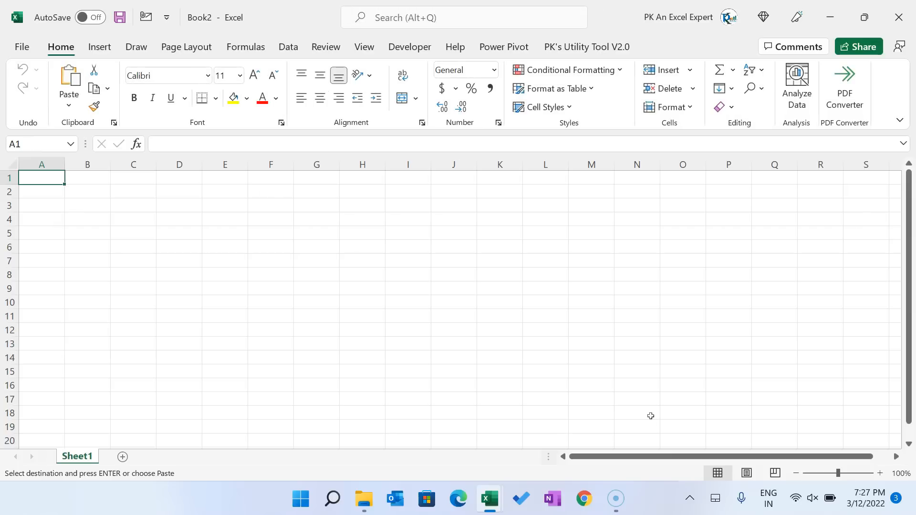
key("ctrl+v")
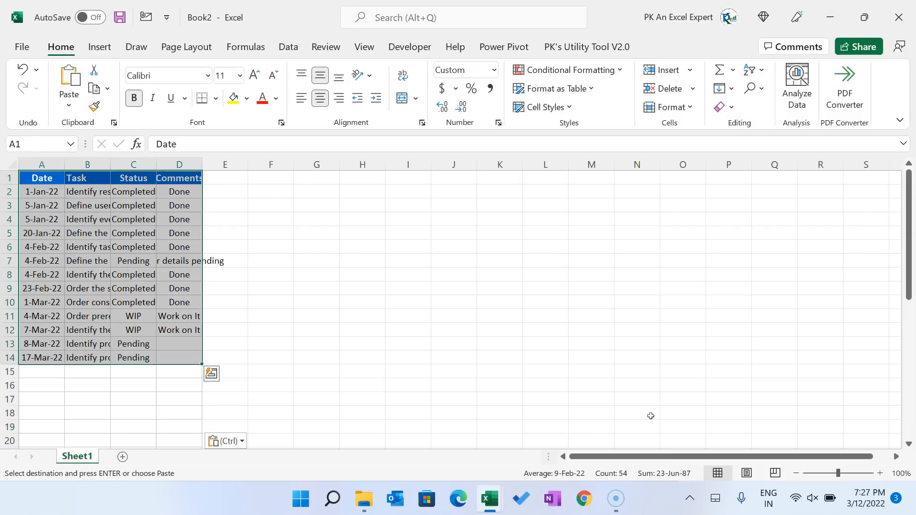
left_click_drag(203, 164, 306, 167)
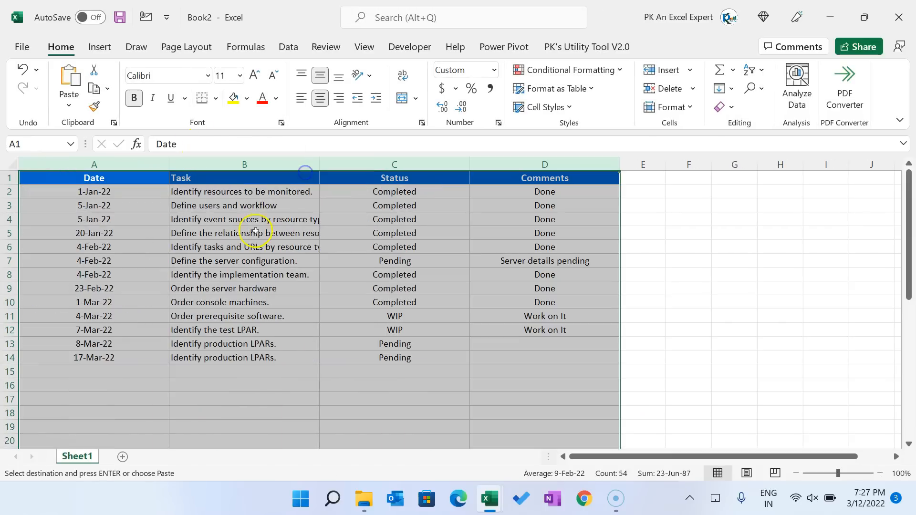
left_click(250, 231)
- Inspect the data validation type and source list applied to the Status cells C2:C14
left_click(437, 237)
left_click_drag(415, 190, 412, 365)
left_click(419, 246)
left_click_drag(415, 192, 413, 359)
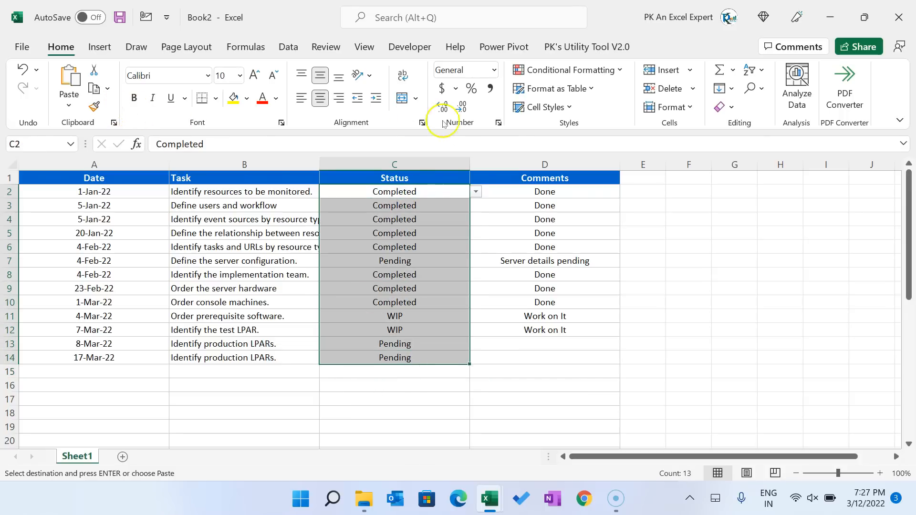
left_click(289, 49)
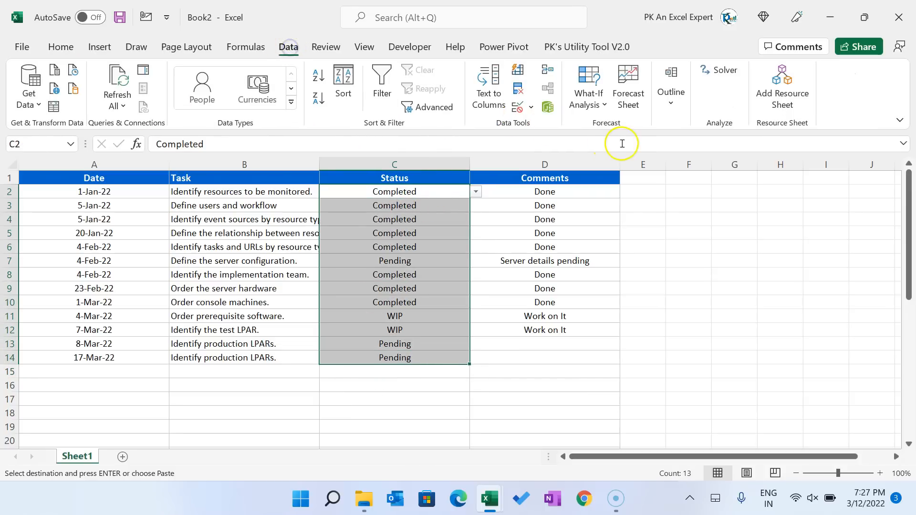
left_click(532, 110)
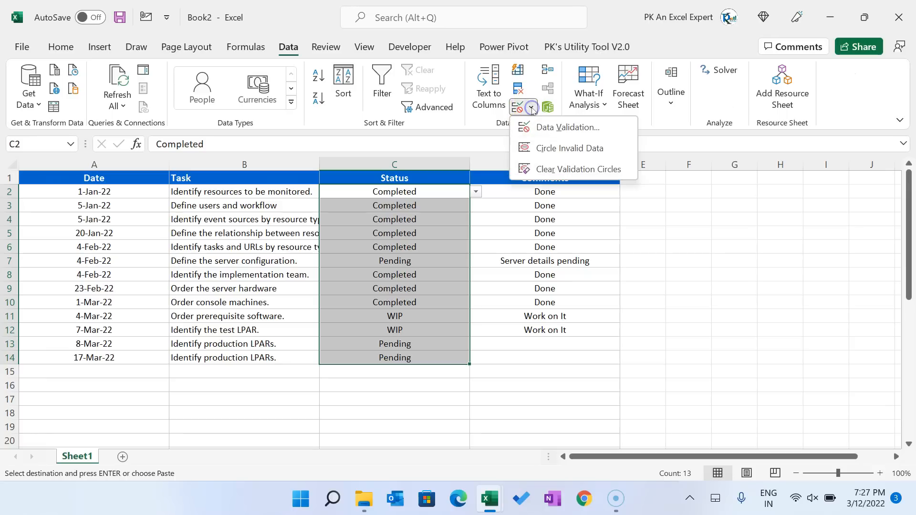
left_click(556, 132)
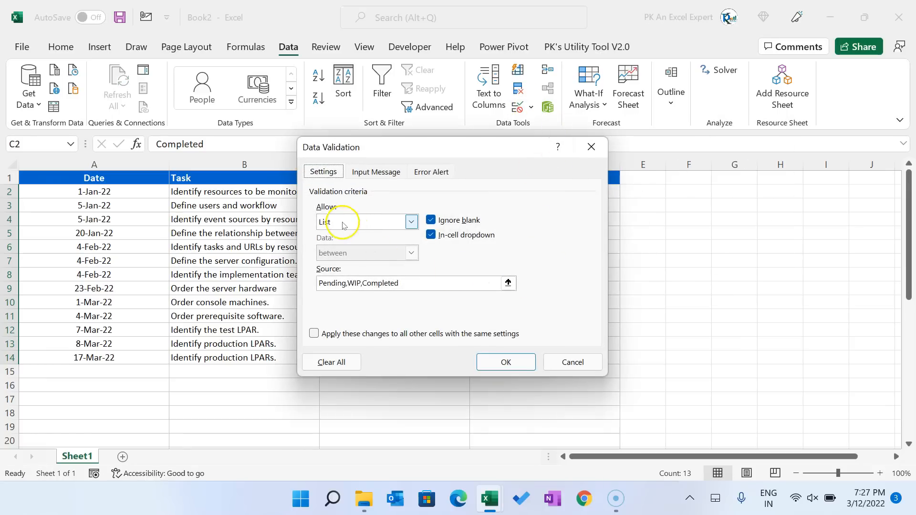
left_click(343, 225)
left_click(334, 264)
left_click(420, 280)
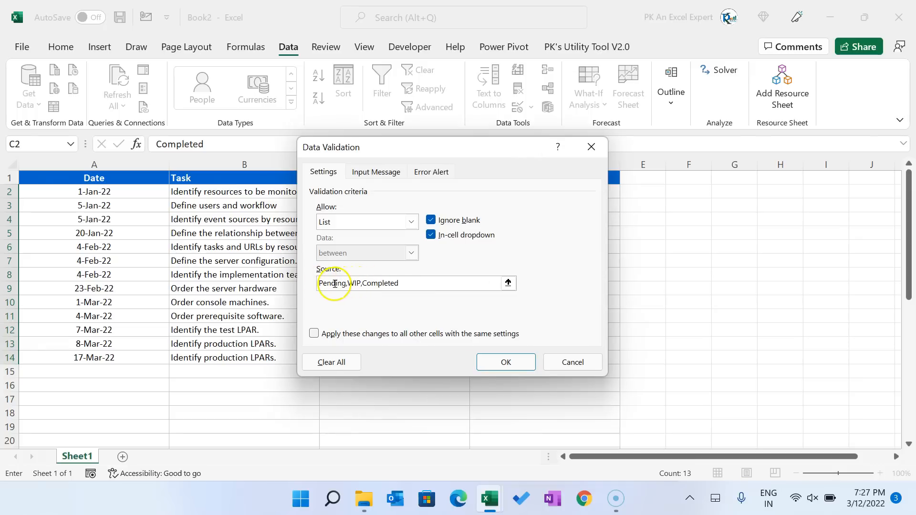
left_click_drag(380, 152, 571, 154)
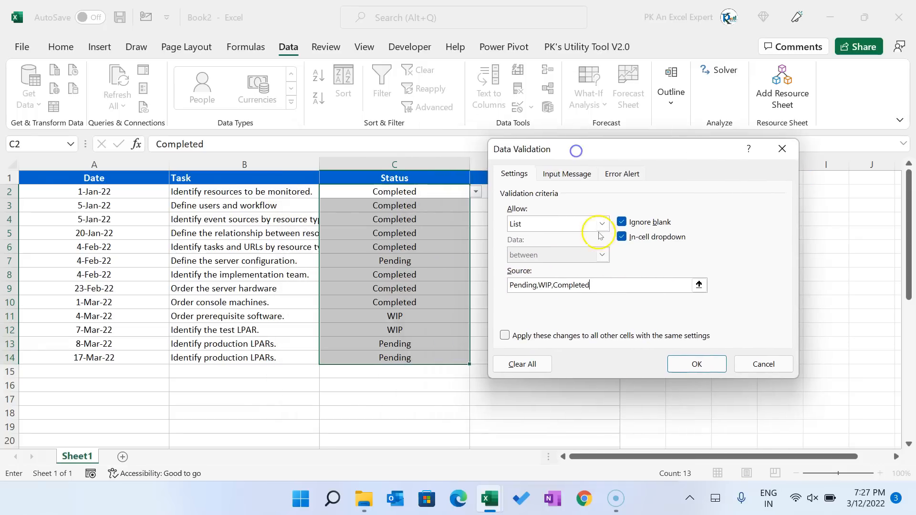
double_click(544, 286)
double_click(579, 285)
left_click(782, 149)
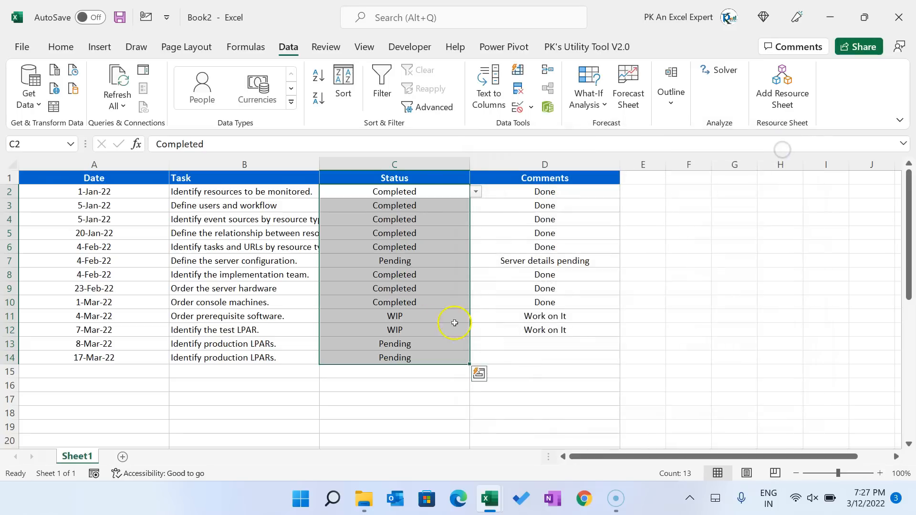
- Check the Status dropdown options in C15 and the empty entry cells in row 15
left_click(454, 323)
left_click(465, 373)
left_click(475, 371)
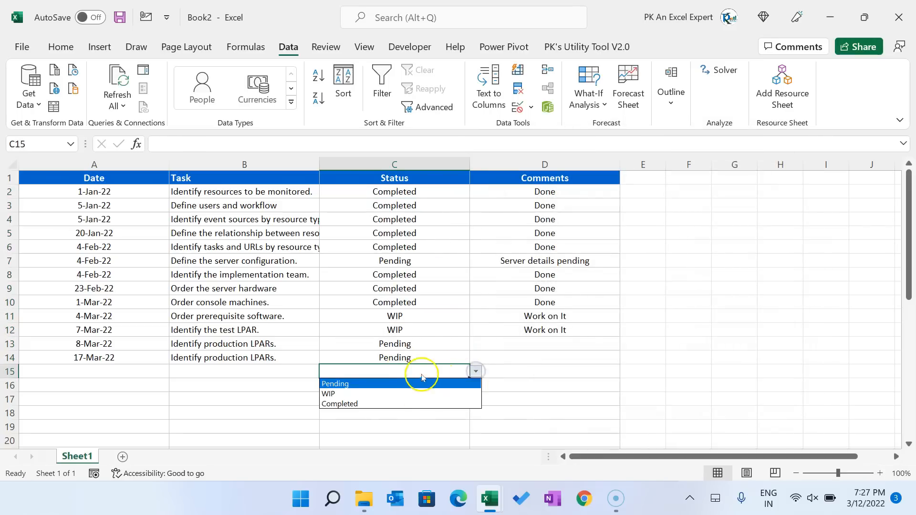
left_click(432, 343)
left_click(87, 374)
left_click(207, 374)
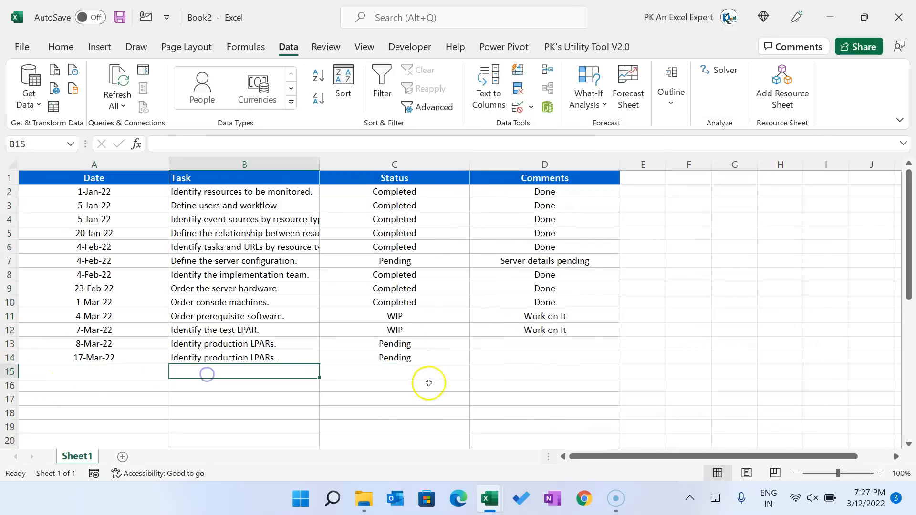
left_click(429, 383)
left_click(561, 372)
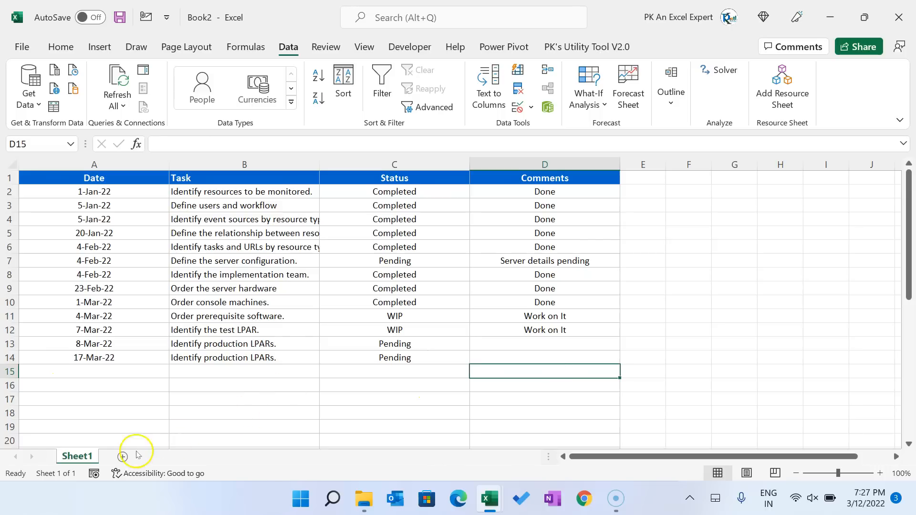
- Add a new worksheet and name it Calendar
left_click(123, 457)
double_click(120, 457)
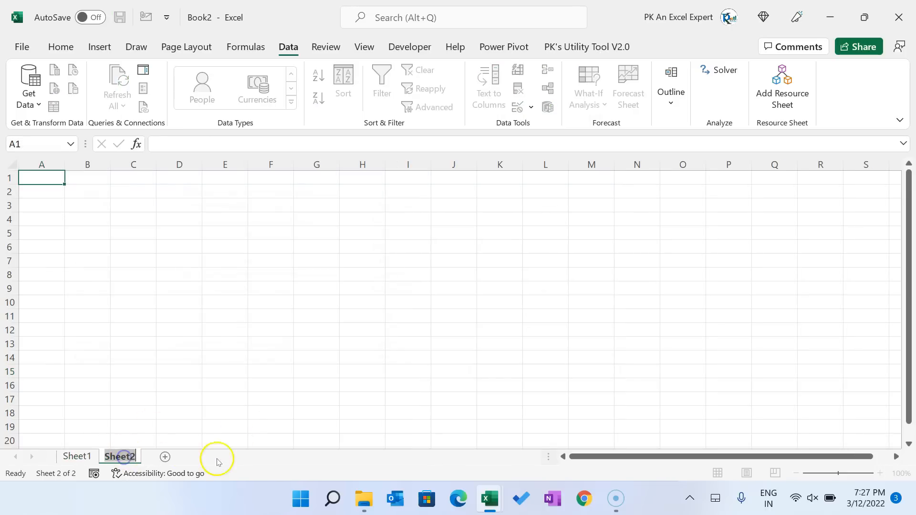
type("Calendar")
key("Return")
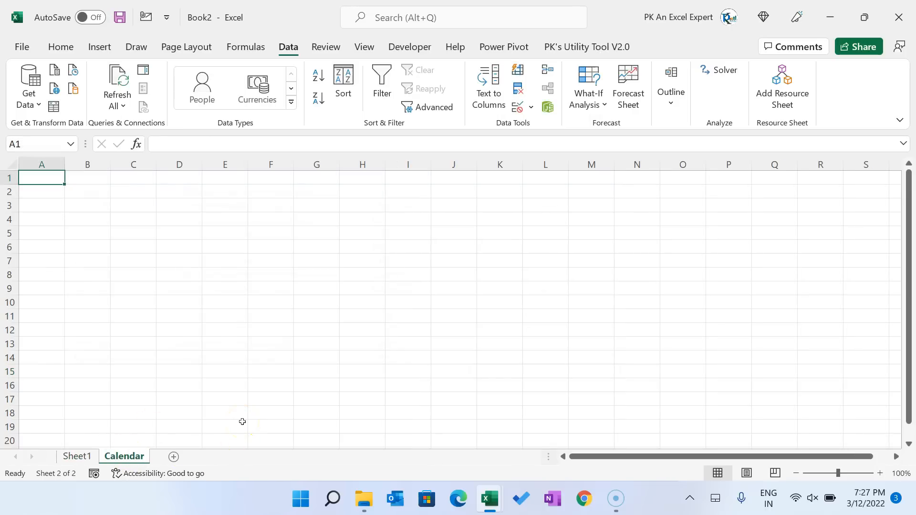
- Enter the label Month in B2 and the label Year in E2
left_click(129, 189)
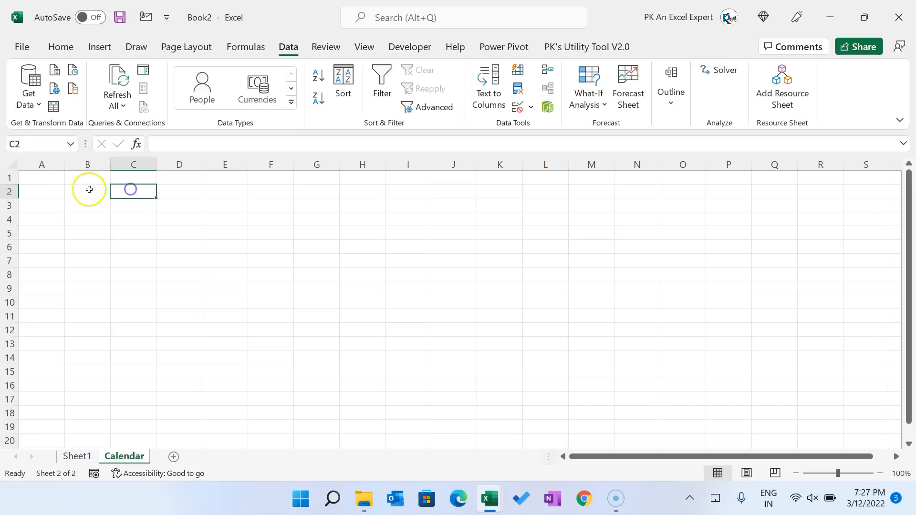
left_click(70, 190)
type("Month")
key("Tab")
key("Tab")
key("Tab")
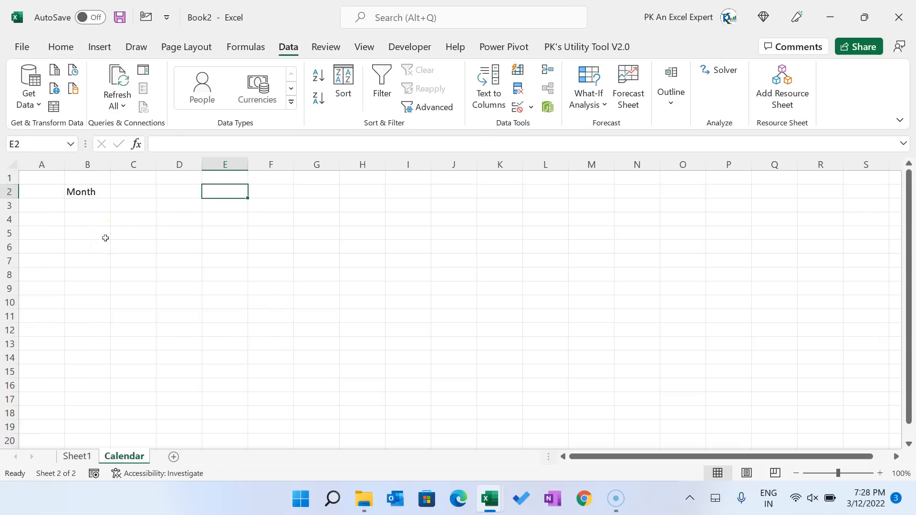
type("Year")
- Enter January as the month in C2 and 2022 as the year in F2
key("shift+Tab")
key("shift+Tab")
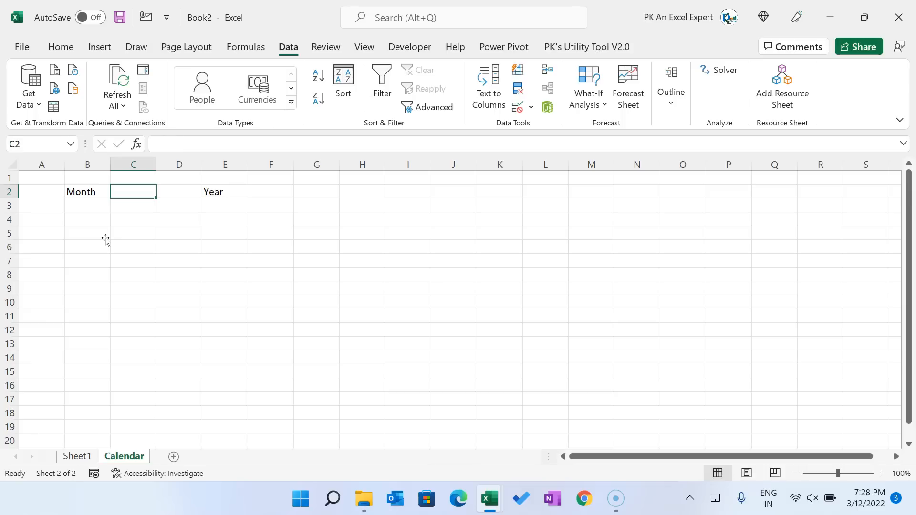
type("Jan")
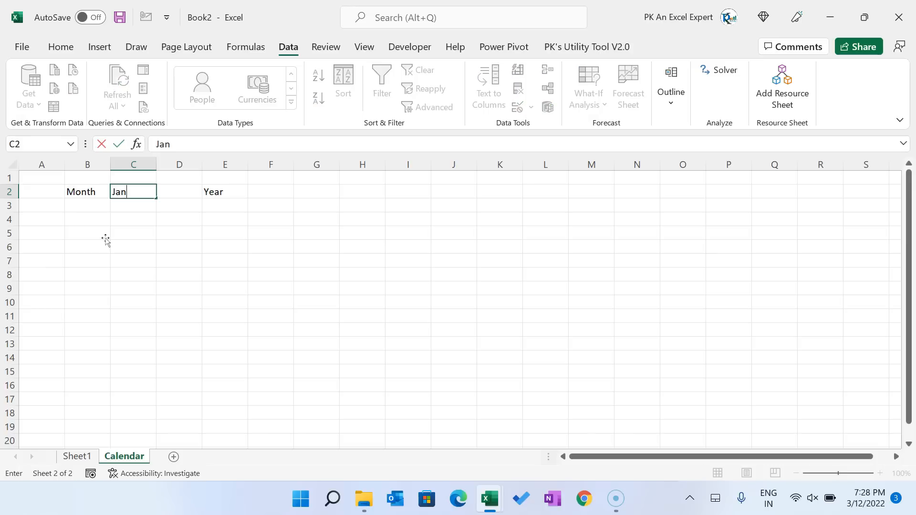
type("uary")
key("Tab")
key("Tab")
key("Tab")
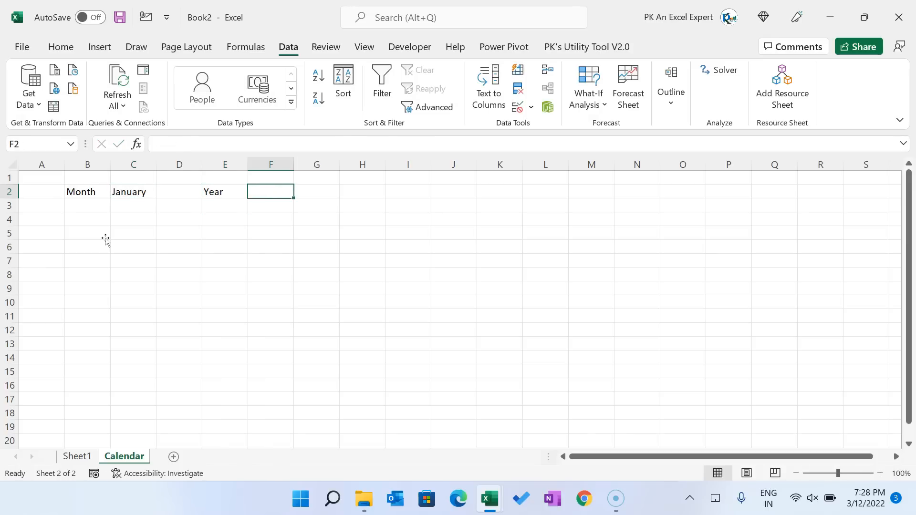
type("2")
key("BackSpace")
key("BackSpace")
type("2")
key("Return")
- Enter Sun in B4 and fill the weekday names across row 4 to H4
key("Down")
key("Left")
key("Left")
key("Left")
key("Left")
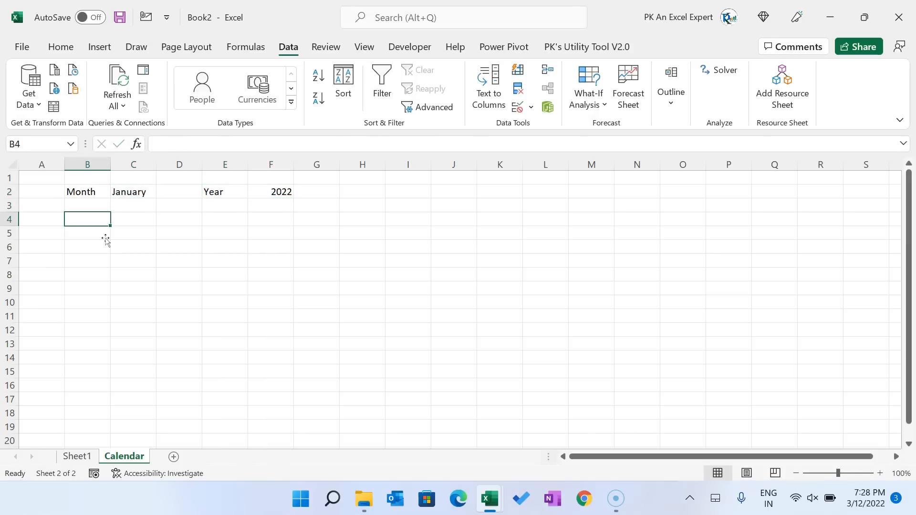
type("Sun")
key("ctrl+Return")
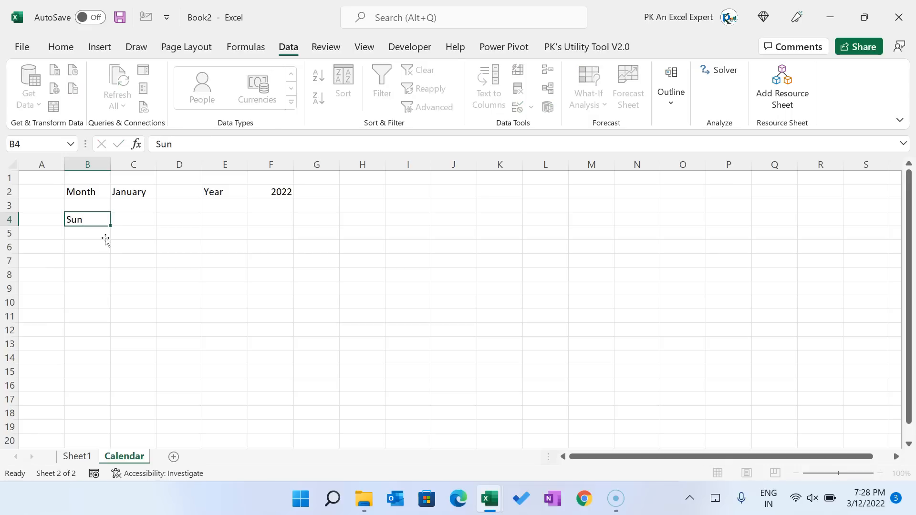
left_click_drag(110, 226, 371, 225)
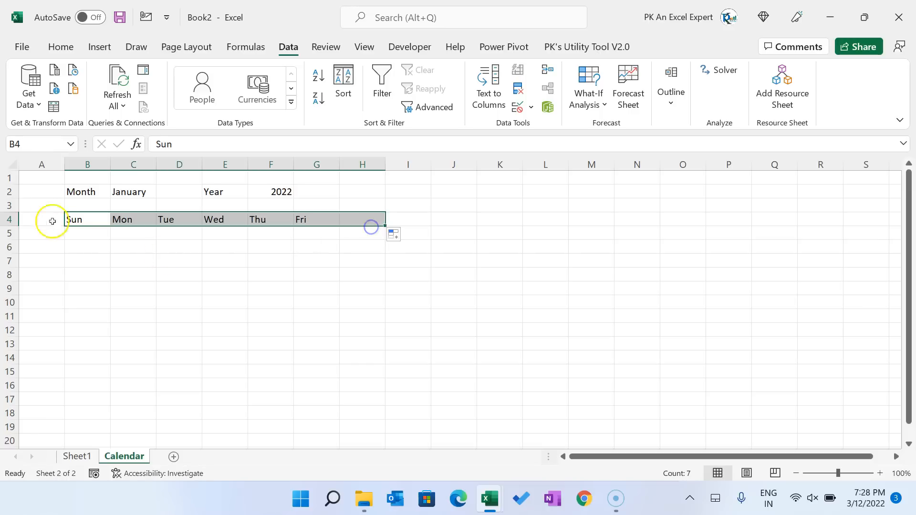
- Narrow column A and fill the calendar grid from B5 with the formula =SEQUENCE(6,7)
left_click_drag(67, 166, 31, 166)
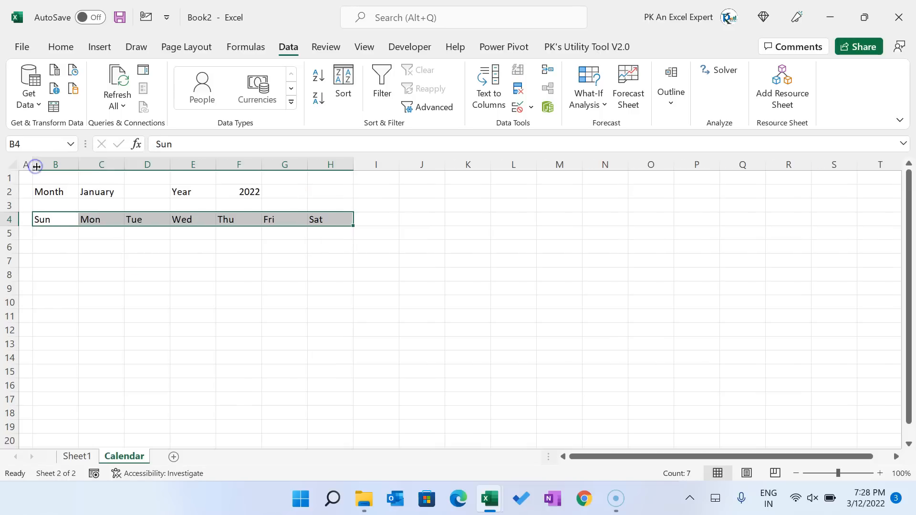
left_click(84, 246)
left_click(50, 232)
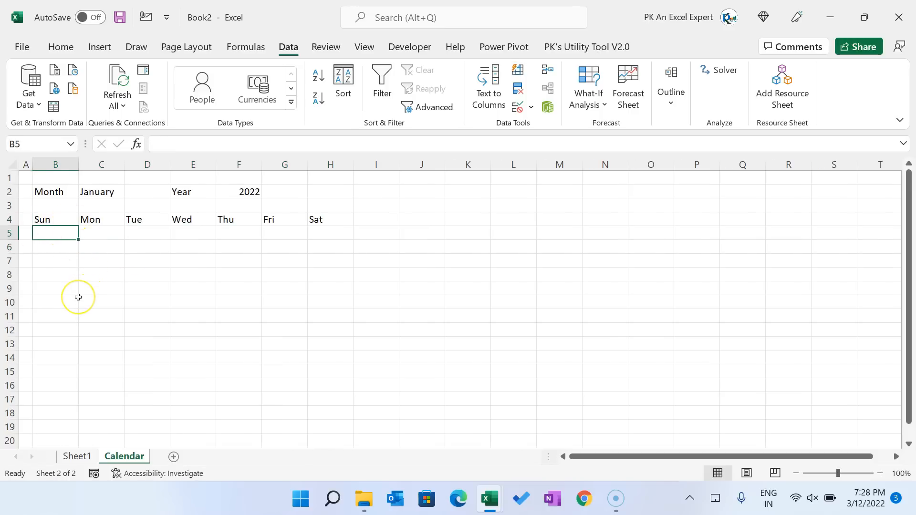
type("=")
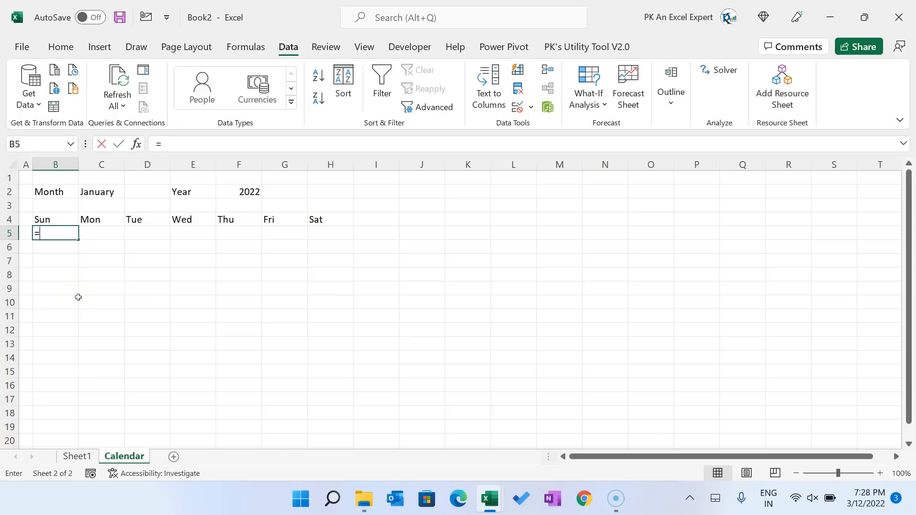
type("seq")
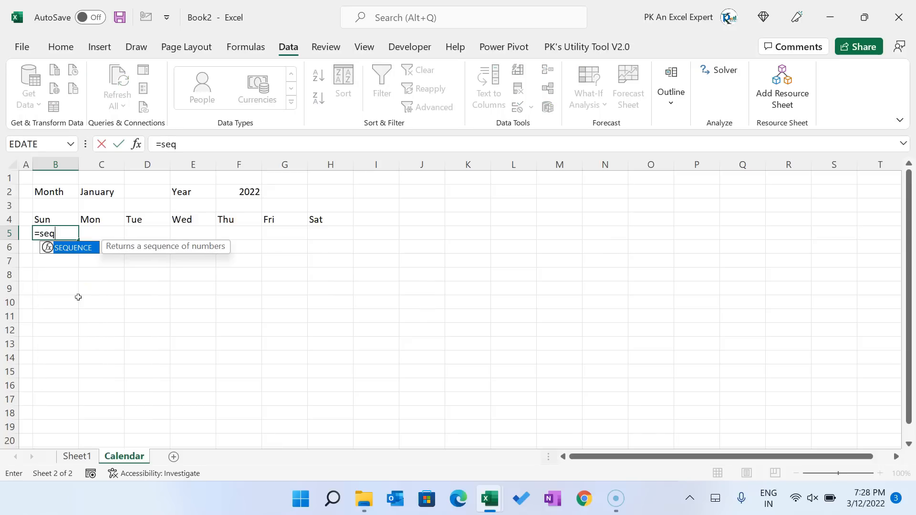
key("Tab")
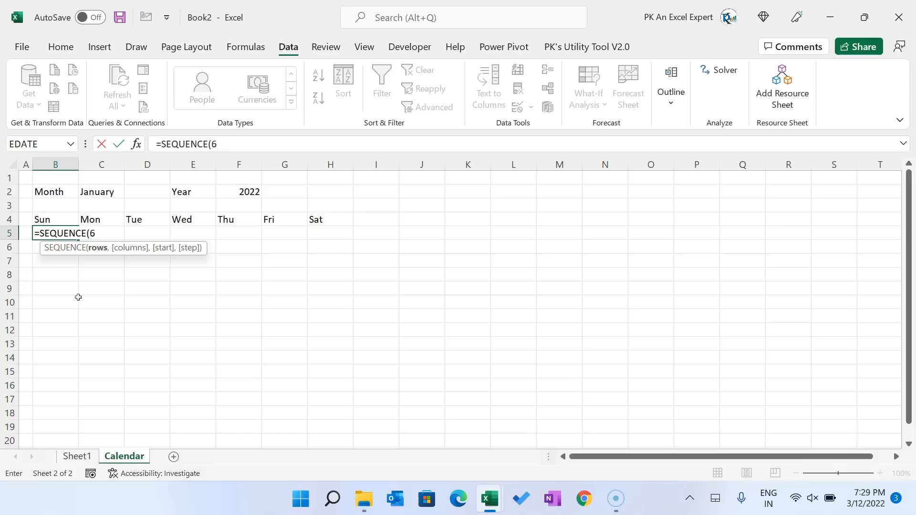
type(",")
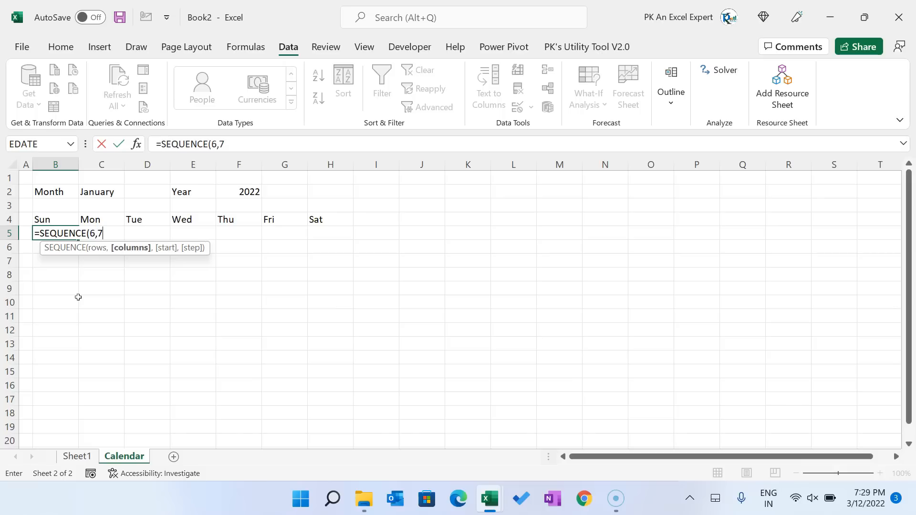
type("7)")
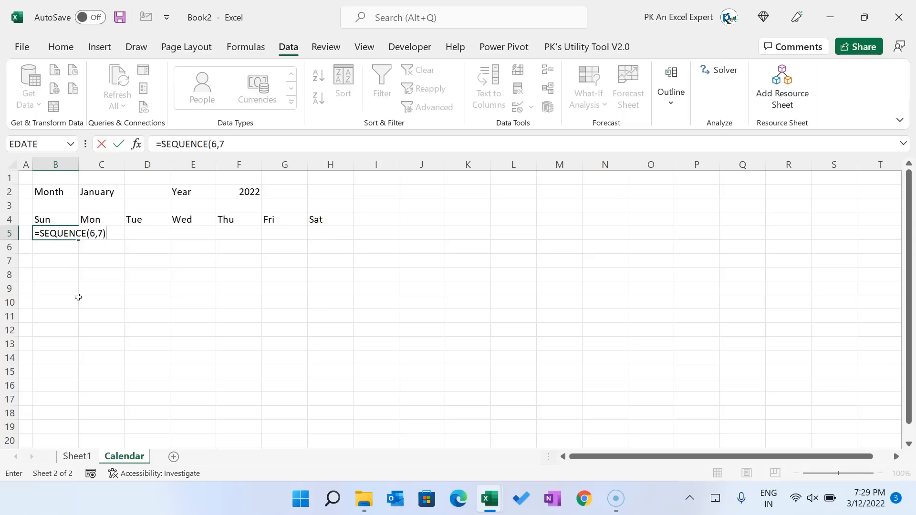
key("Return")
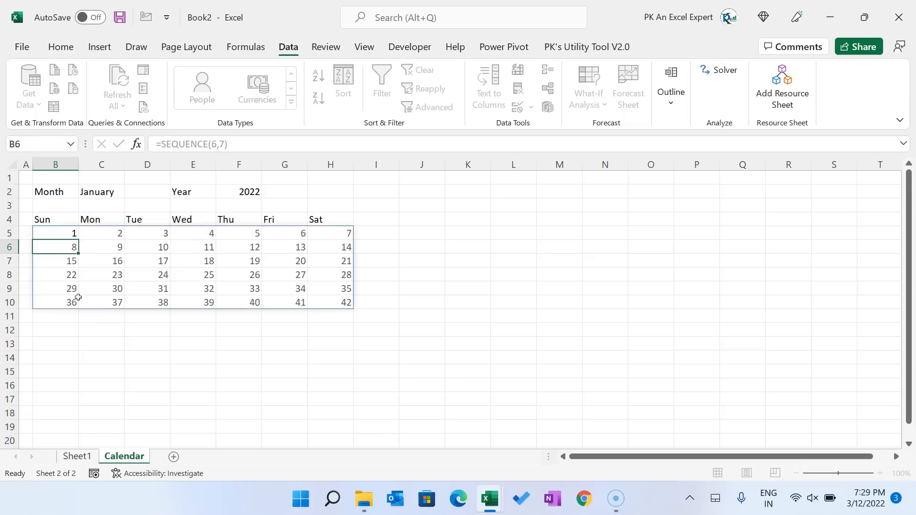
key("Up")
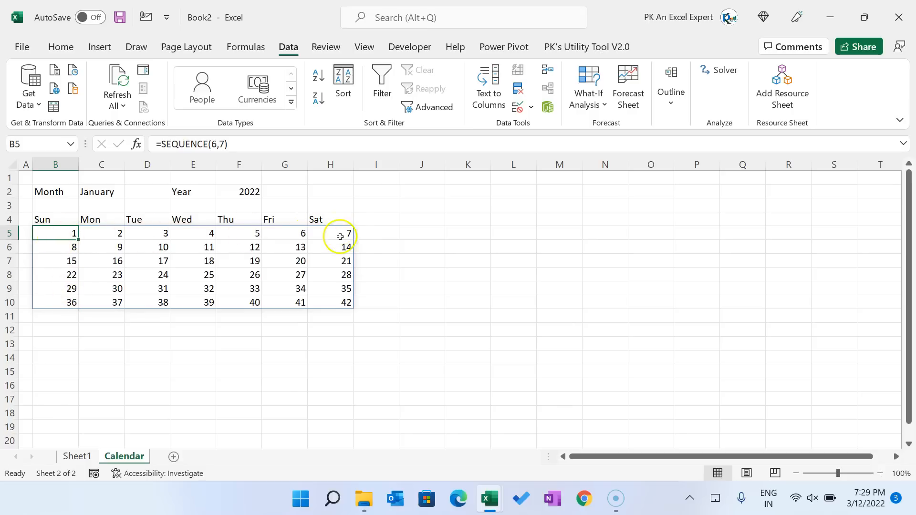
left_click(289, 196)
left_click(63, 243)
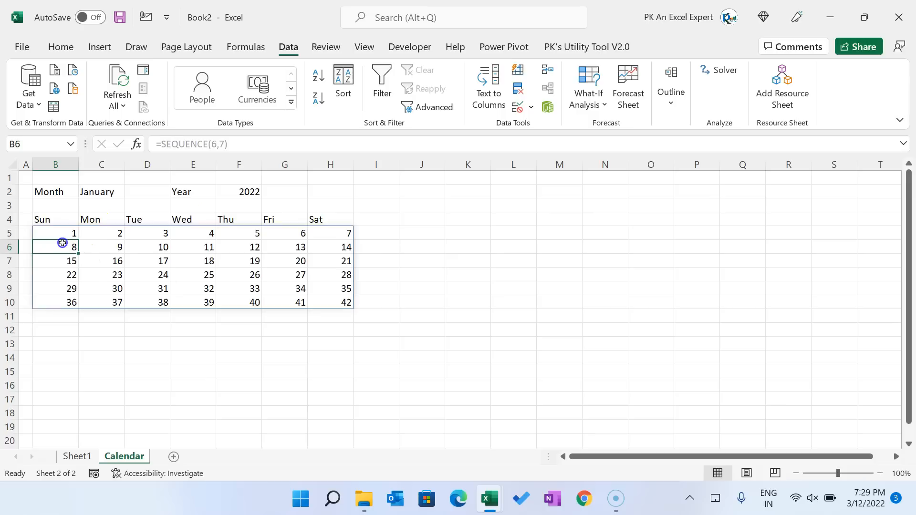
left_click(49, 219)
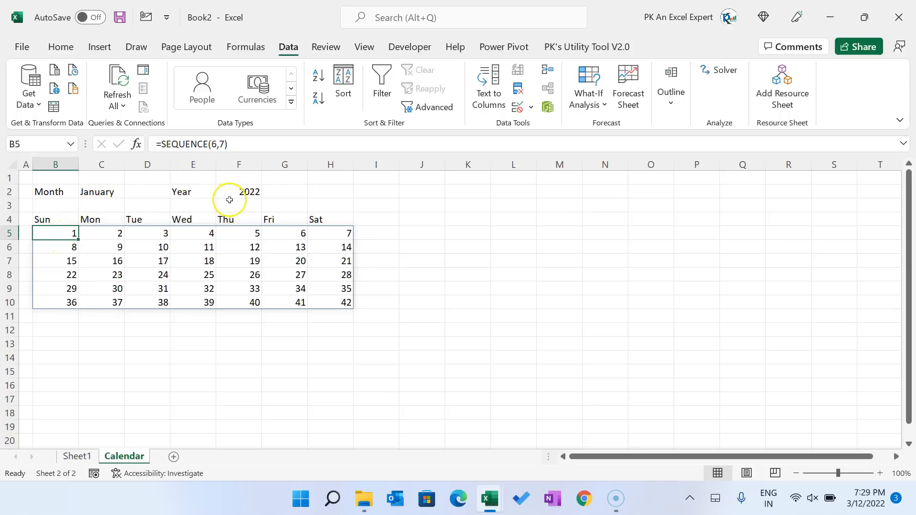
- Enter the date 1jan2022 in the empty cell L3 beside the calendar
left_click(518, 210)
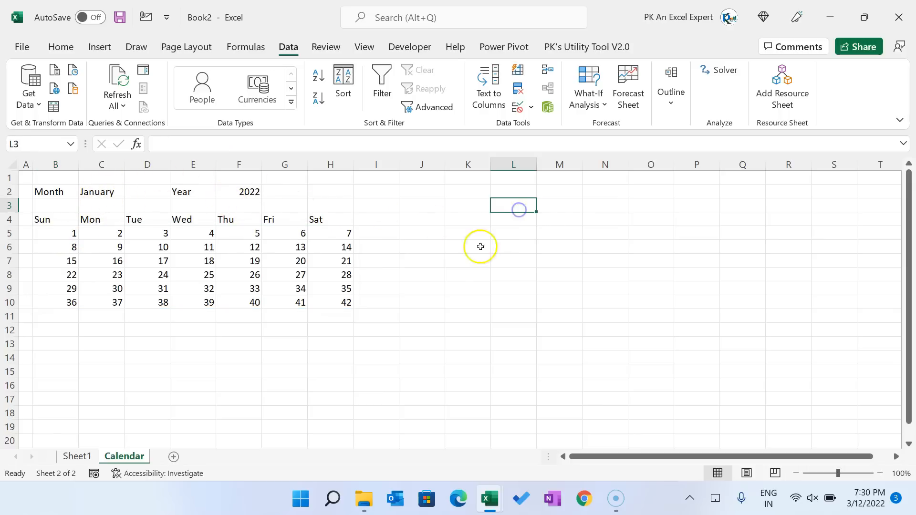
type("1jan2022")
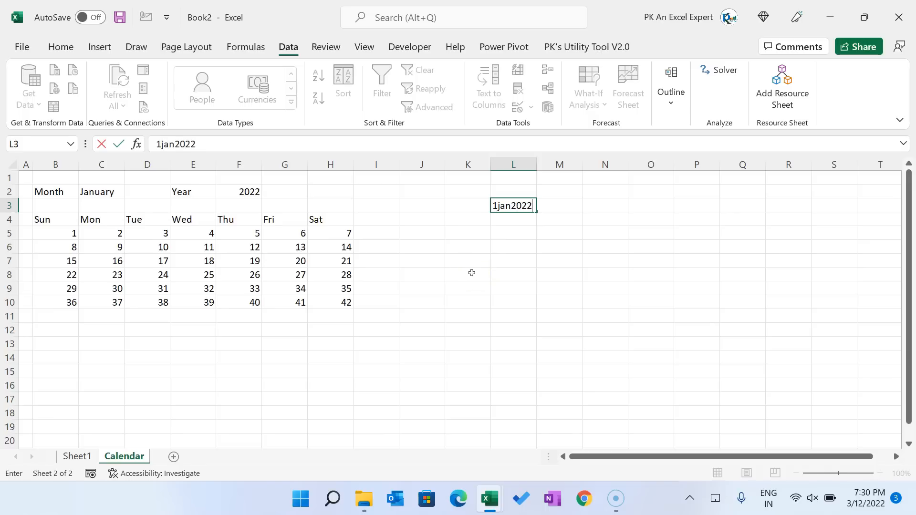
key("Return")
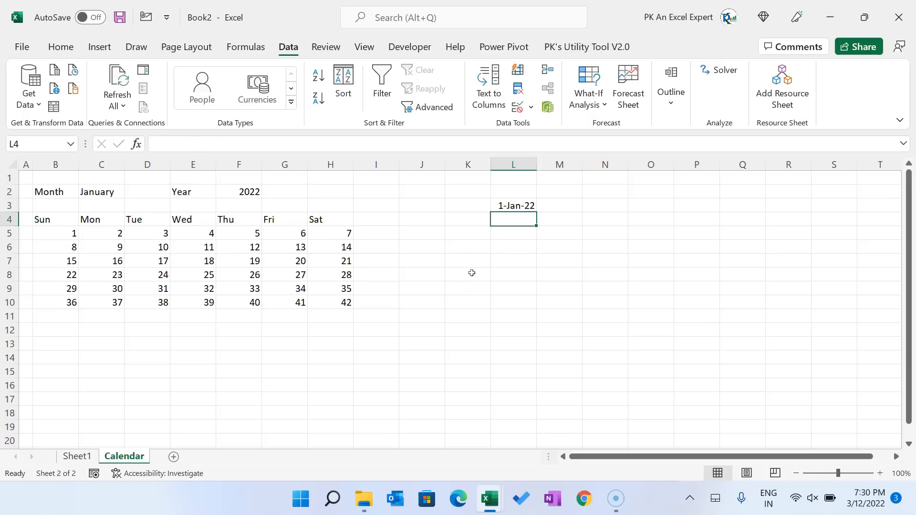
- Enter =WEEKDAY(L3,1) in L4 to get the date's weekday number counted from Sunday
type("=we")
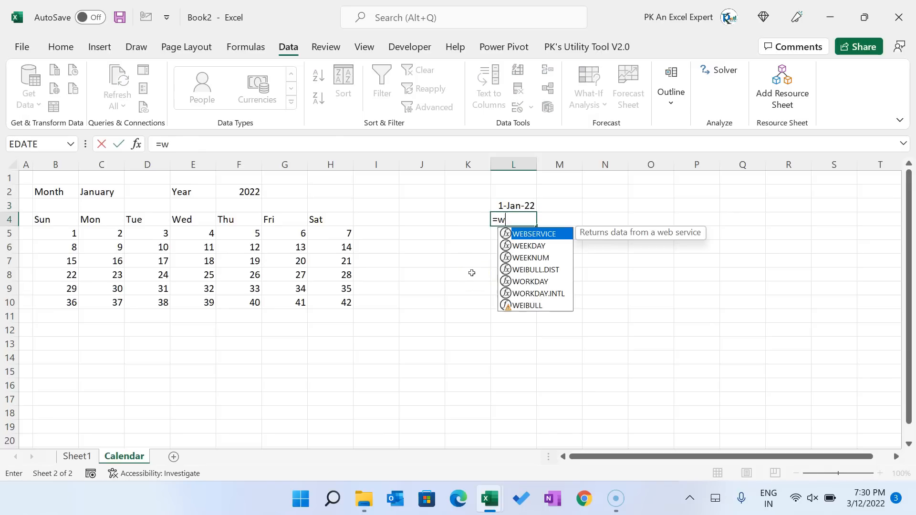
key("Down")
key("Tab")
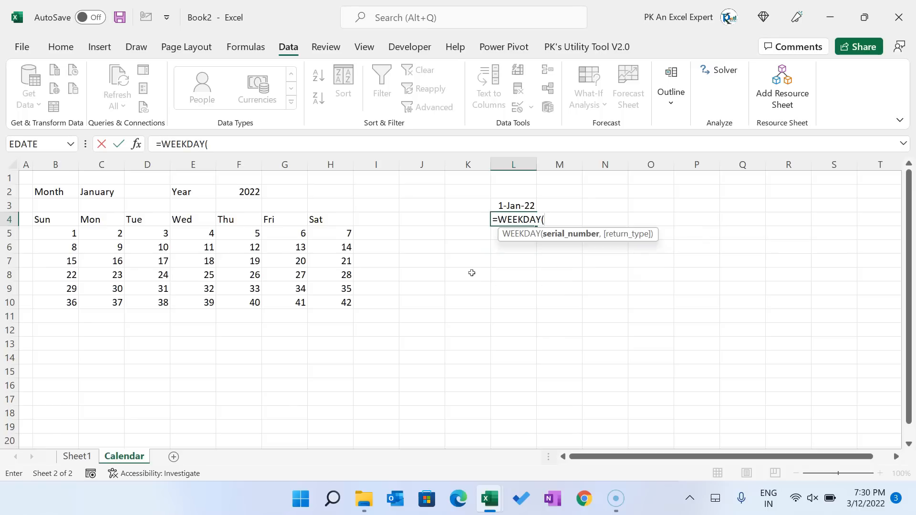
key("Up")
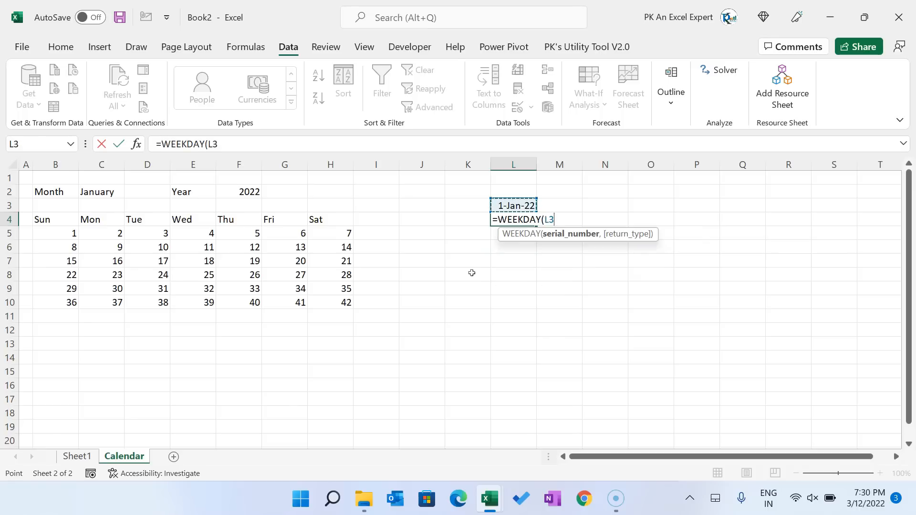
type(",")
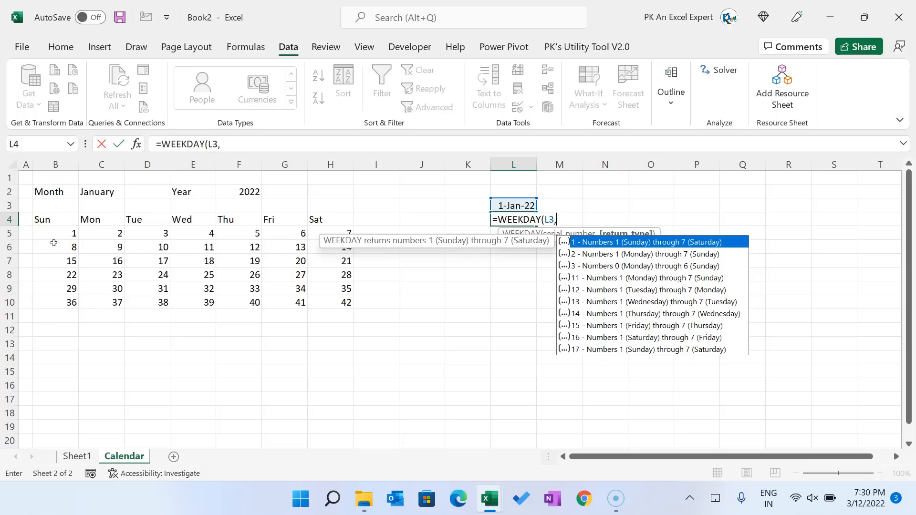
type("1")
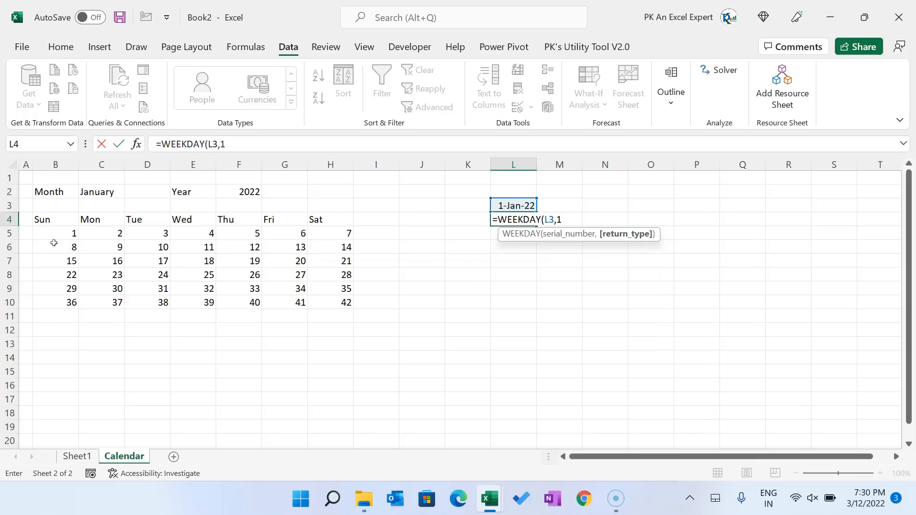
type(")")
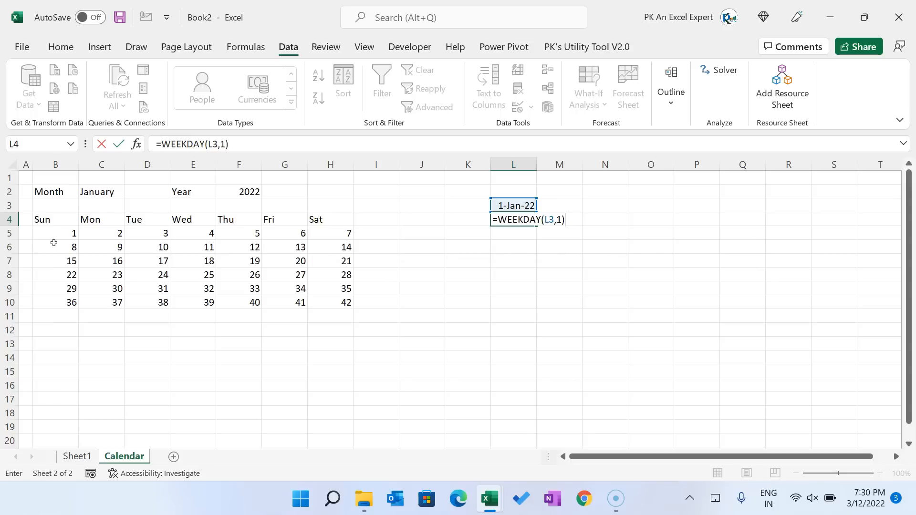
key("Return")
key("Up")
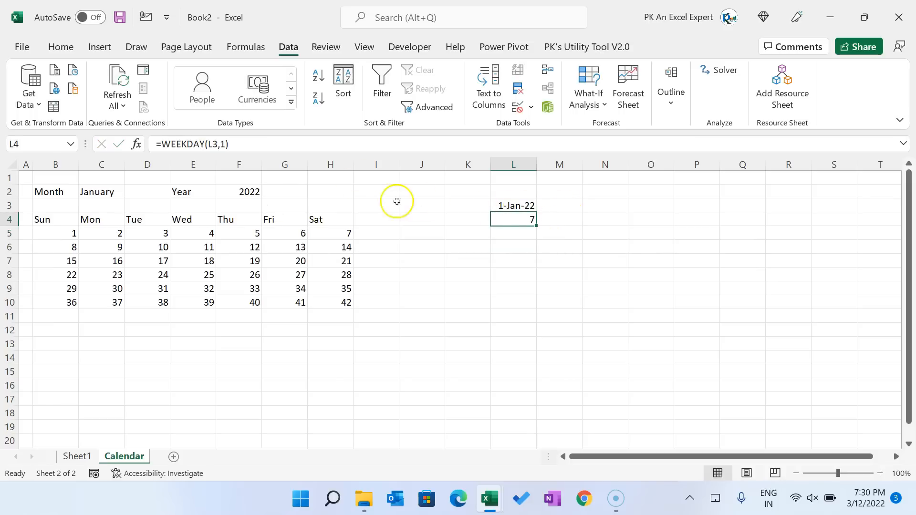
- Check in the system calendar for January 2022 which weekday the first of the month falls on
left_click(333, 232)
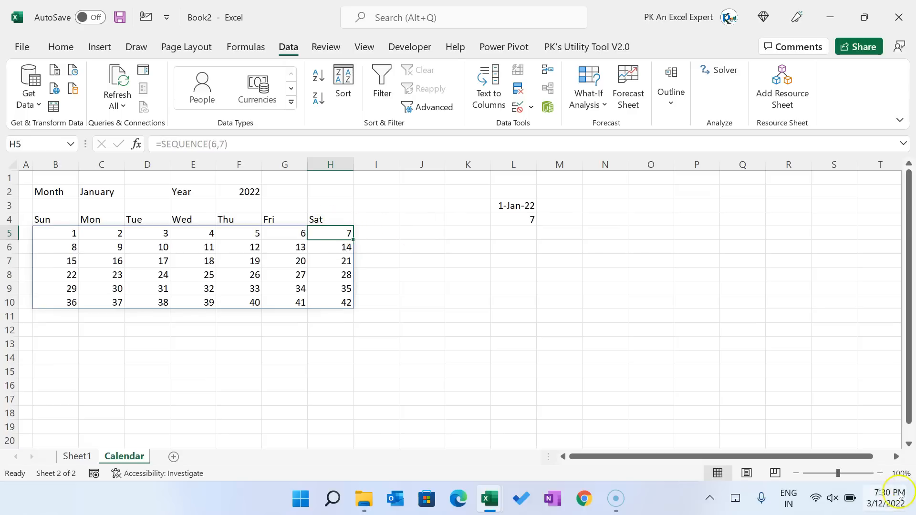
left_click(866, 499)
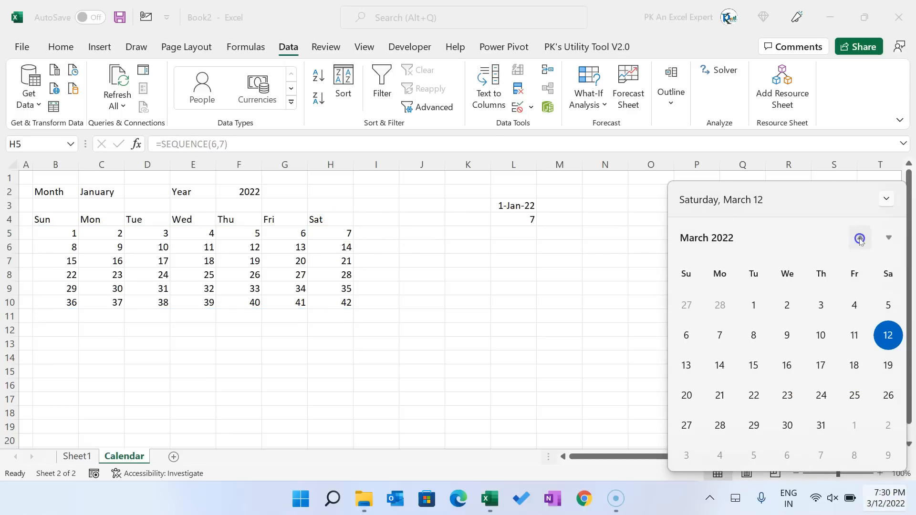
left_click(860, 237)
left_click(860, 237)
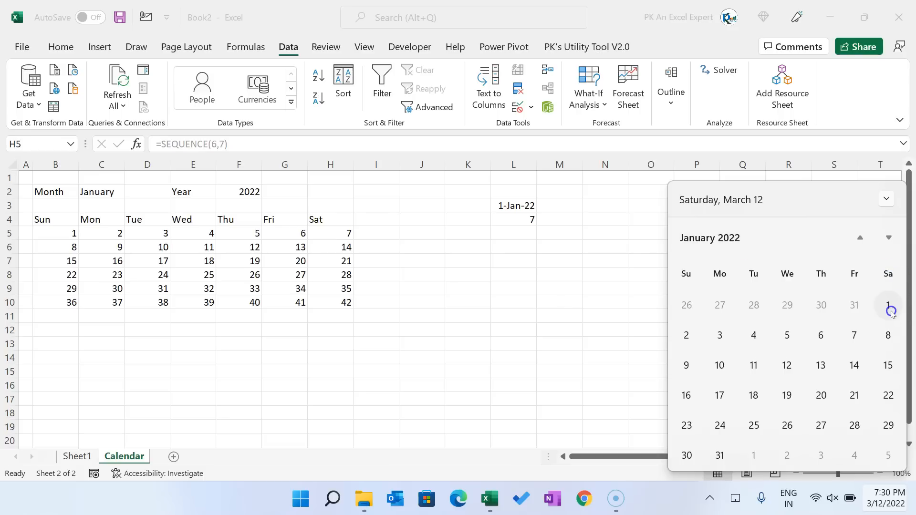
left_click(539, 291)
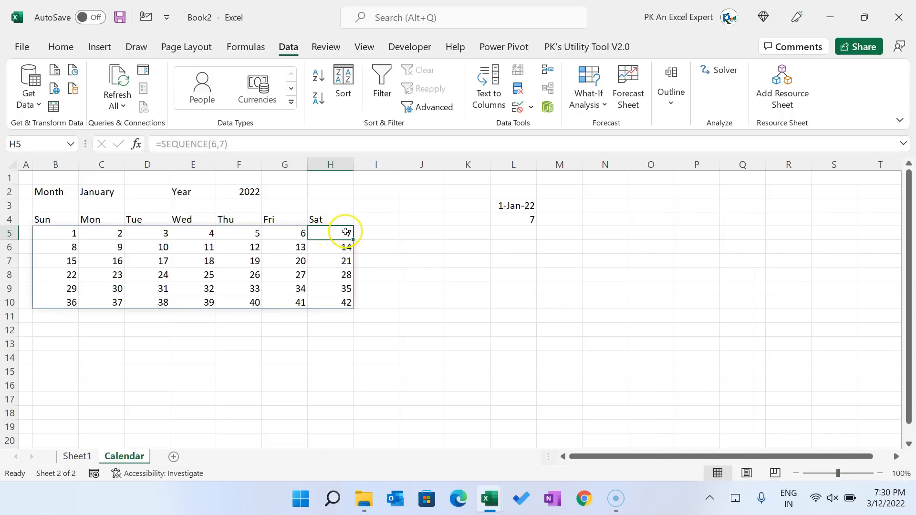
left_click(506, 220)
- Build the first-of-month date in N4 from the month and year cells with ="1-"&C2&"-"&F2
left_click(98, 190)
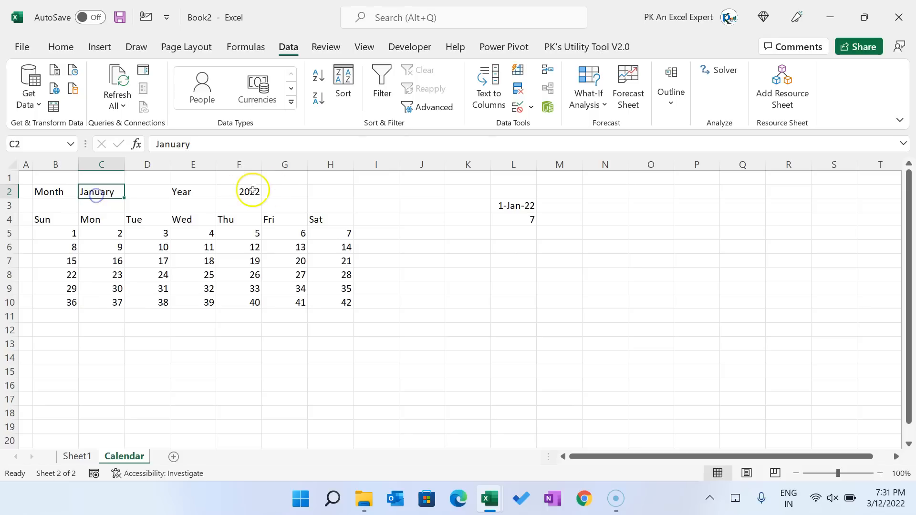
left_click(268, 192)
left_click(605, 218)
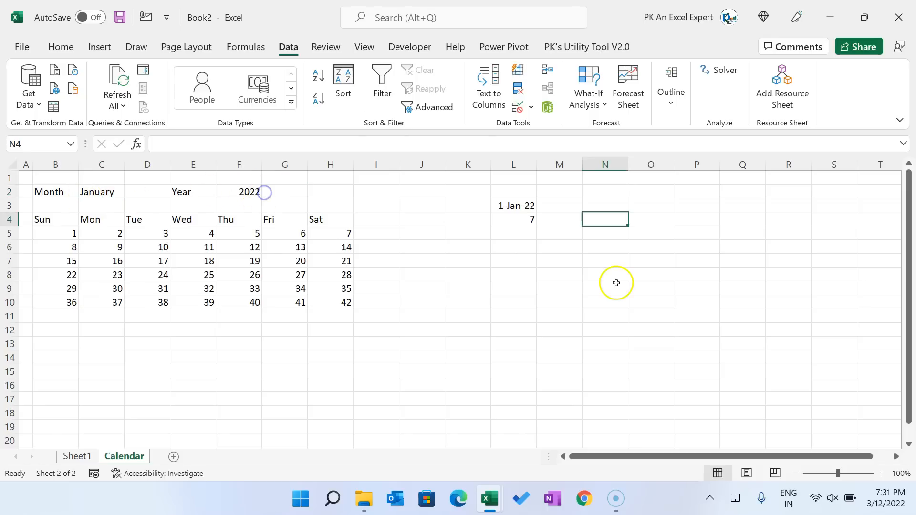
type("=1")
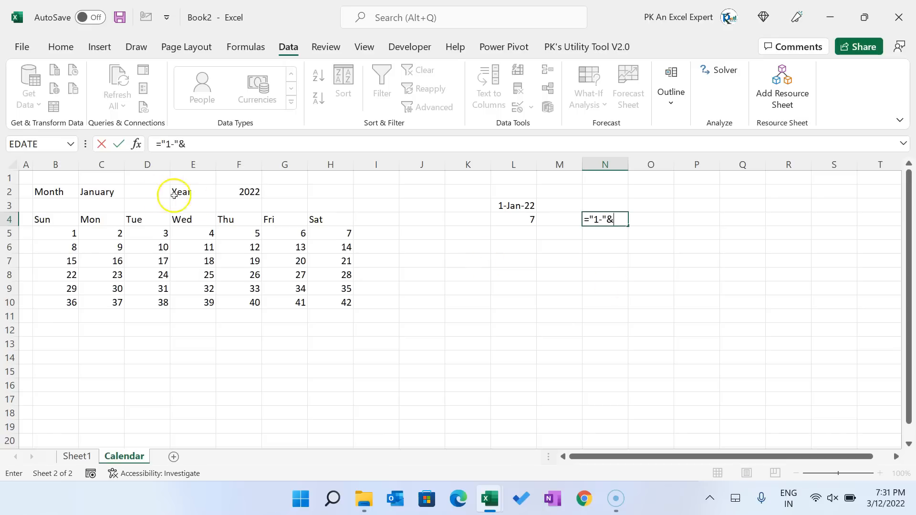
left_click(102, 191)
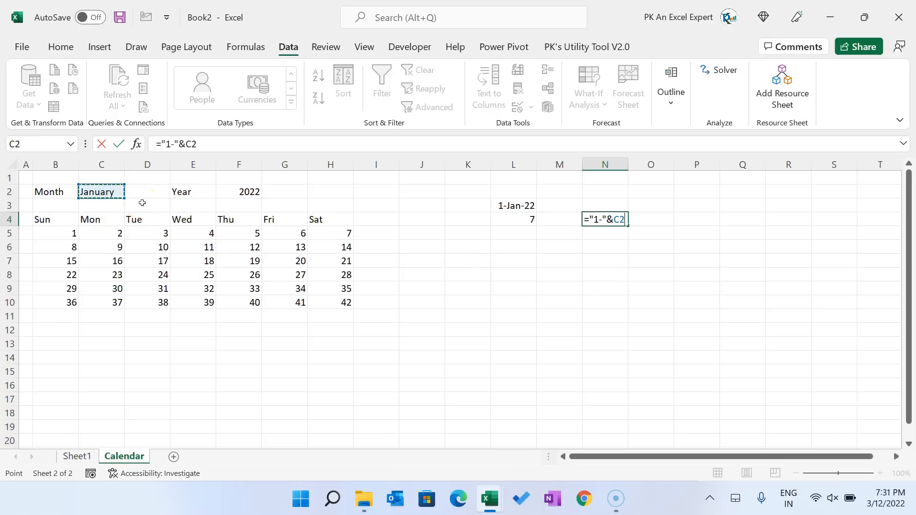
type("&\"-\"&")
left_click(246, 192)
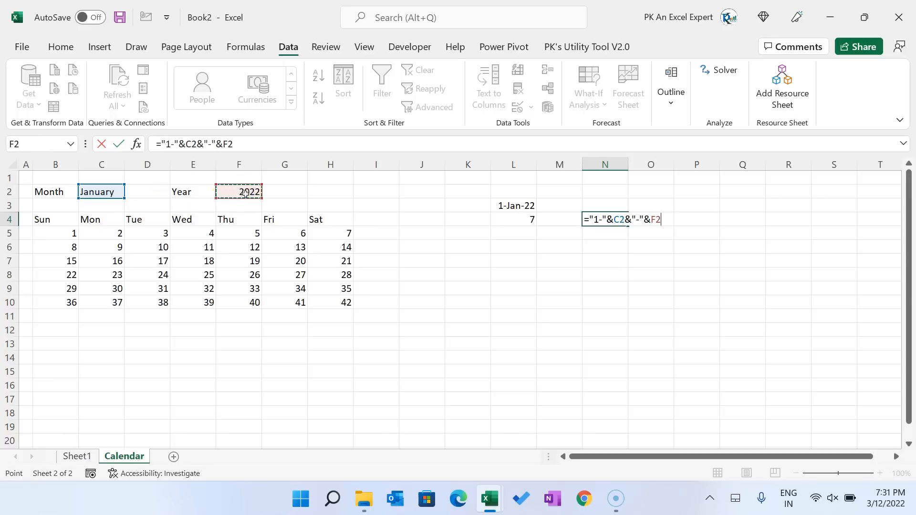
key("Return")
key("Down")
key("Up")
key("Up")
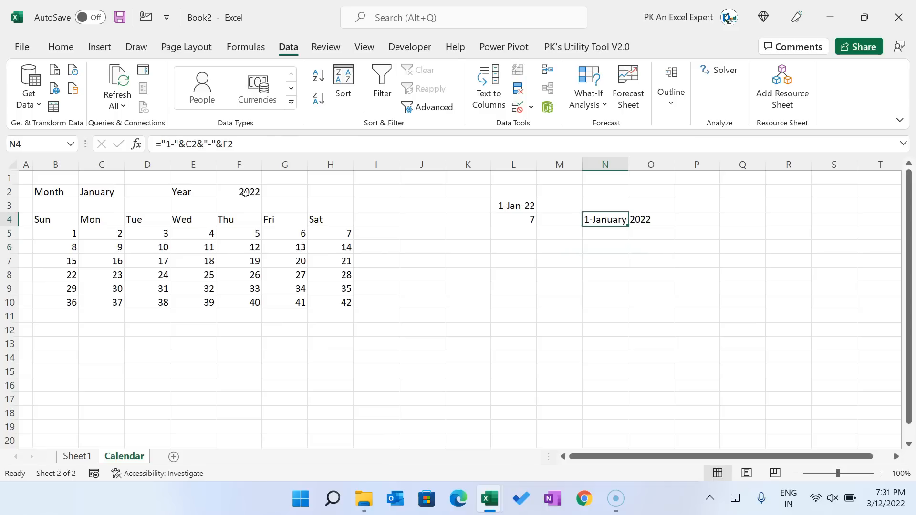
- Test whether N4 holds text by entering =ISTEXT(N4) in N5, and clear the test formula
key("Down")
type("=ist")
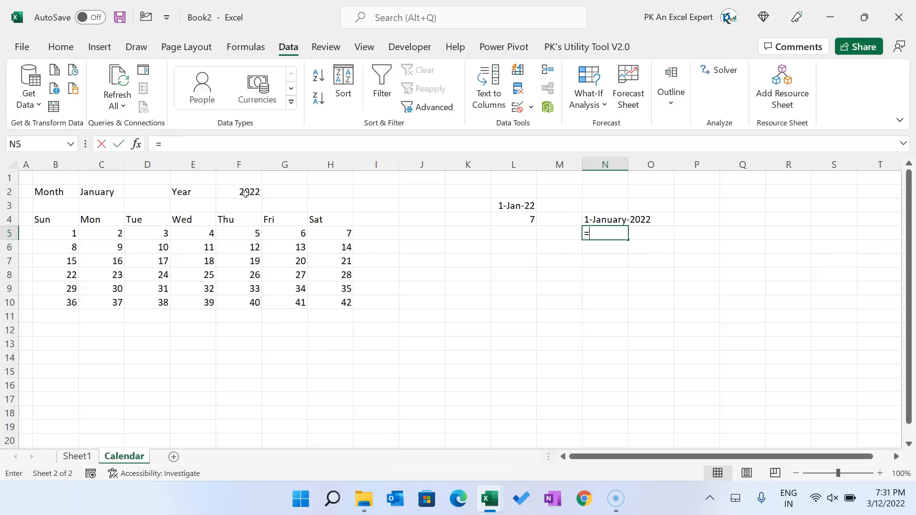
key("Tab")
key("Up")
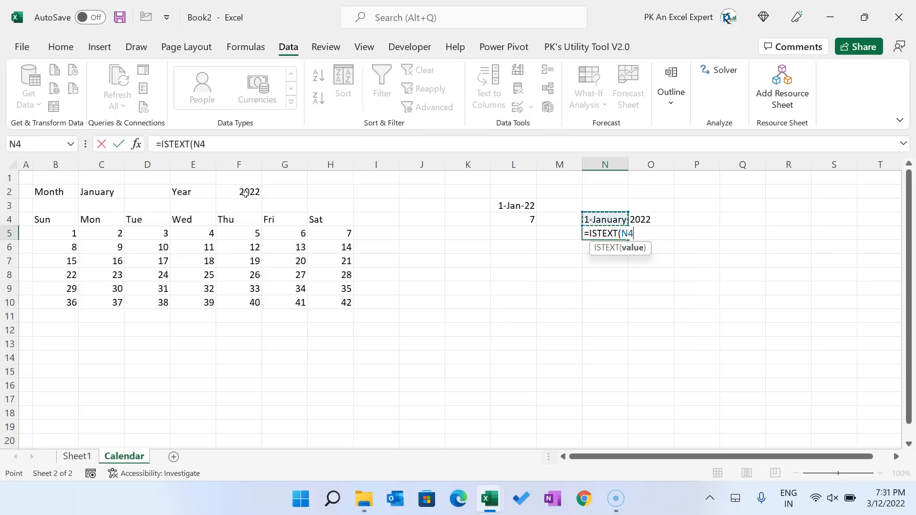
key("Return")
key("Up")
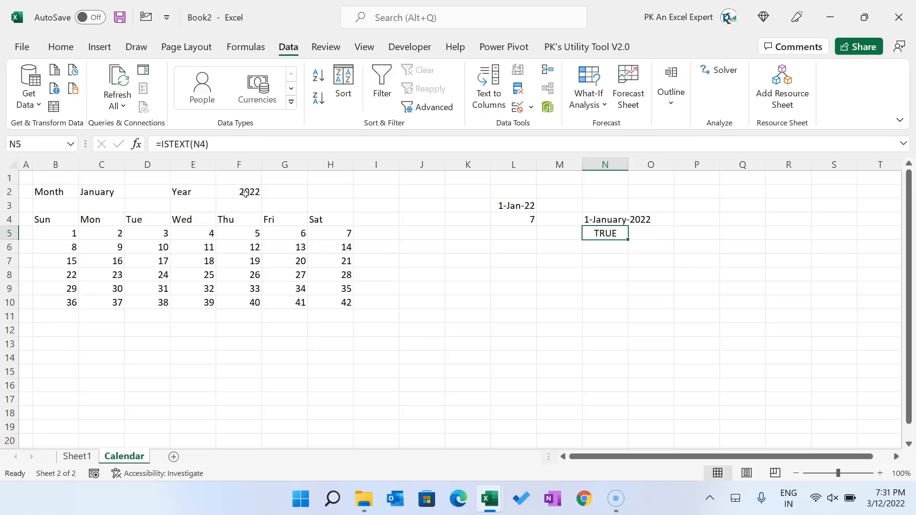
key("Delete")
key("Up")
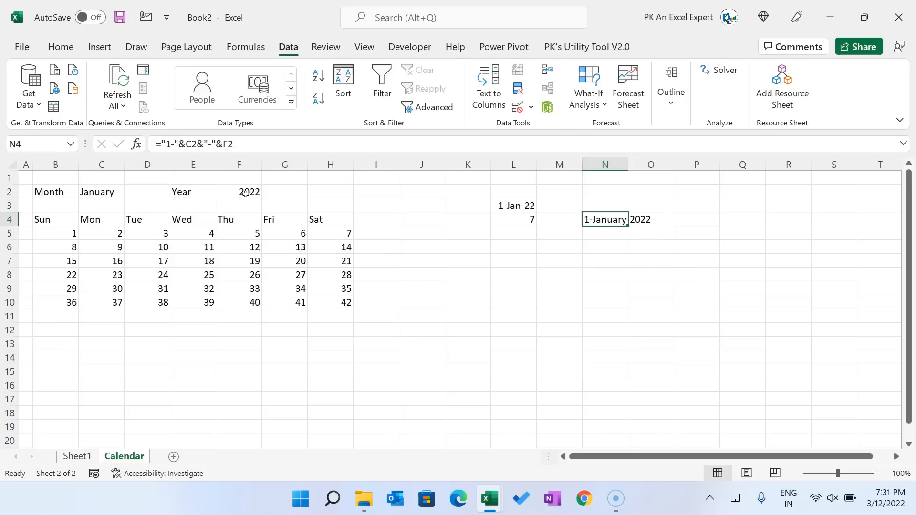
- Convert the text date in N4 to a real date with =DATEVALUE(N4) in N5, formatted as day-month-year
key("Down")
type("=dat")
key("Down")
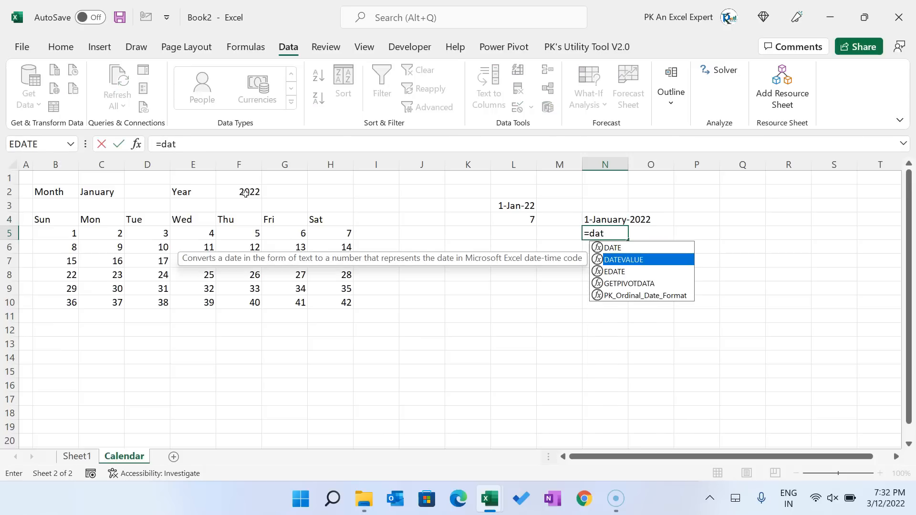
key("Tab")
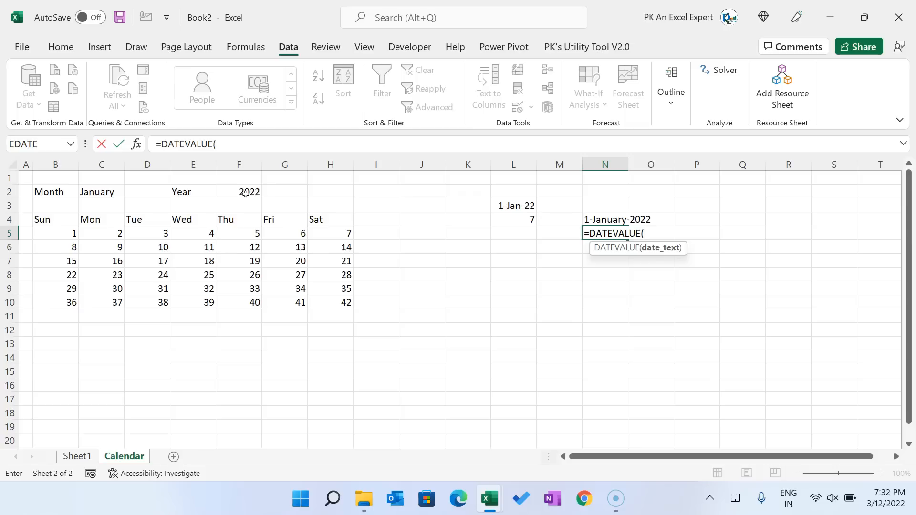
key("Up")
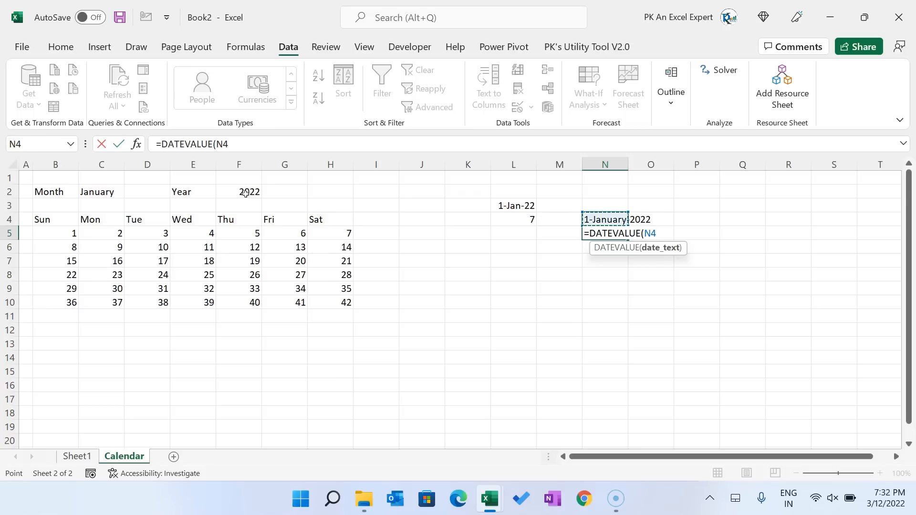
type(")")
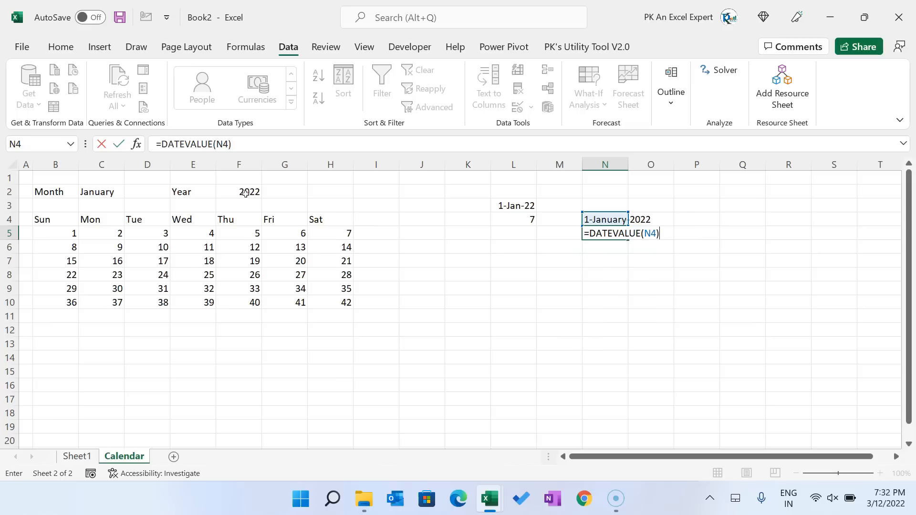
key("Return")
key("Up")
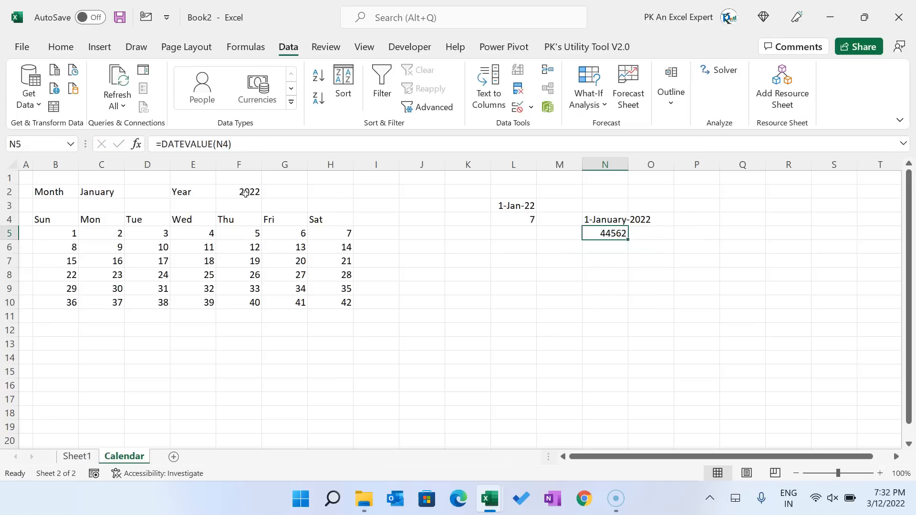
key("ctrl+shift+3")
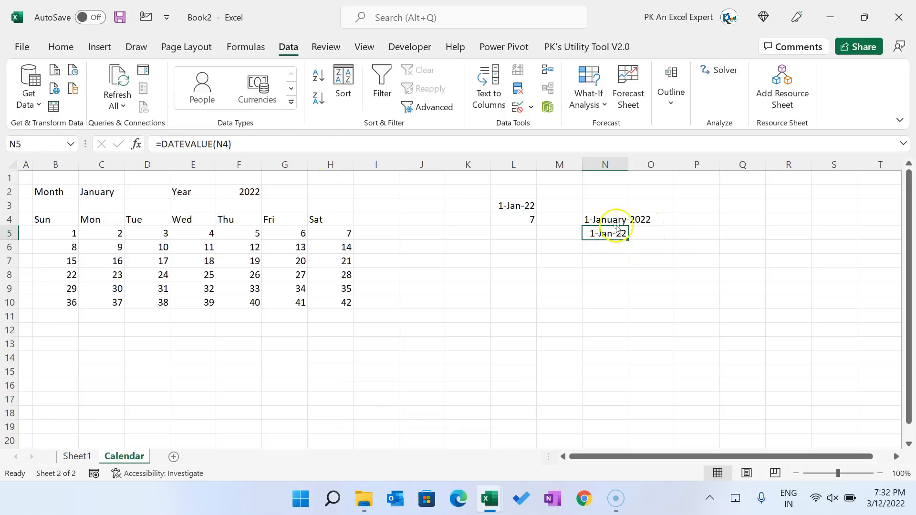
- Wrap the N4 formula in DATEVALUE so it reads =DATEVALUE("1-"&C2&"-"&F2)
key("Down")
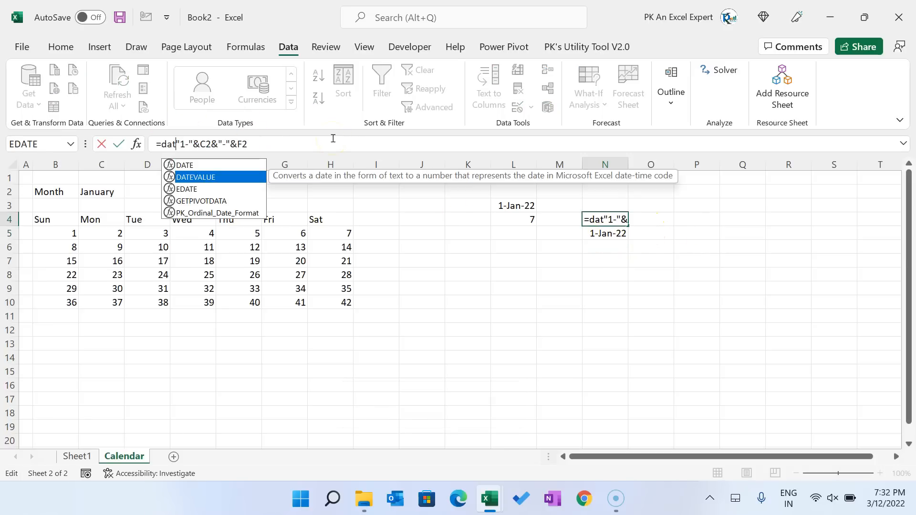
key("Tab")
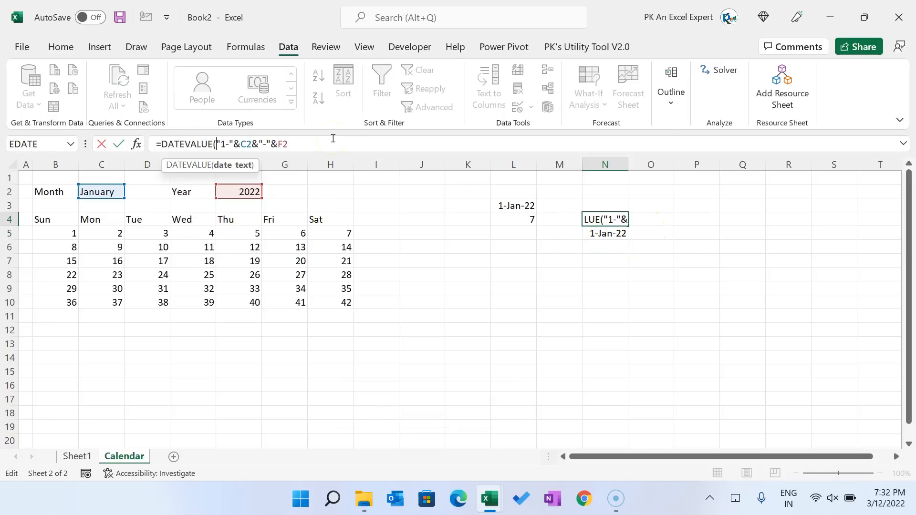
key("Right")
key("Right")
key("Right")
key("Right")
key("Right")
key("Right")
key("Right")
key("Right")
key("Right")
key("Right")
key("Right")
key("Right")
type(")")
key("Return")
key("Up")
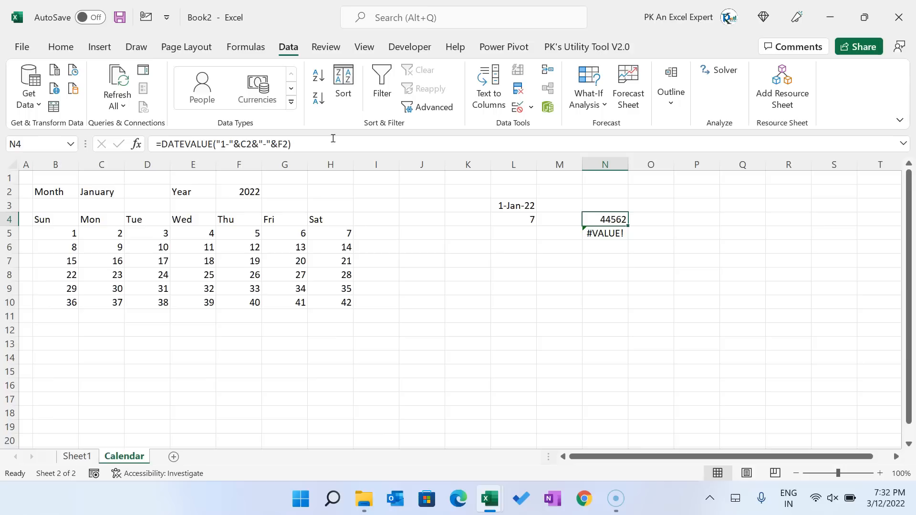
- Copy the DATEVALUE expression from N4 and substitute it for the L3 reference in L4's WEEKDAY formula
left_click(286, 143)
left_click_drag(290, 144, 155, 144)
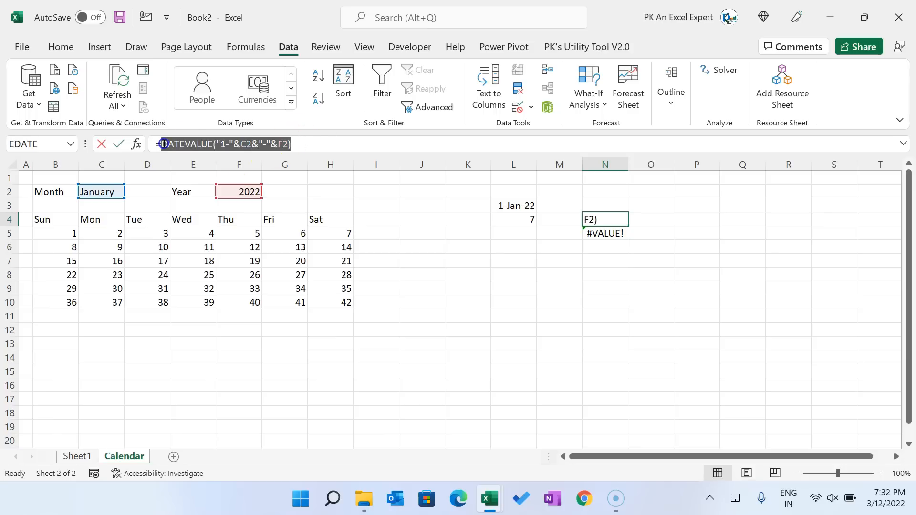
key("Escape")
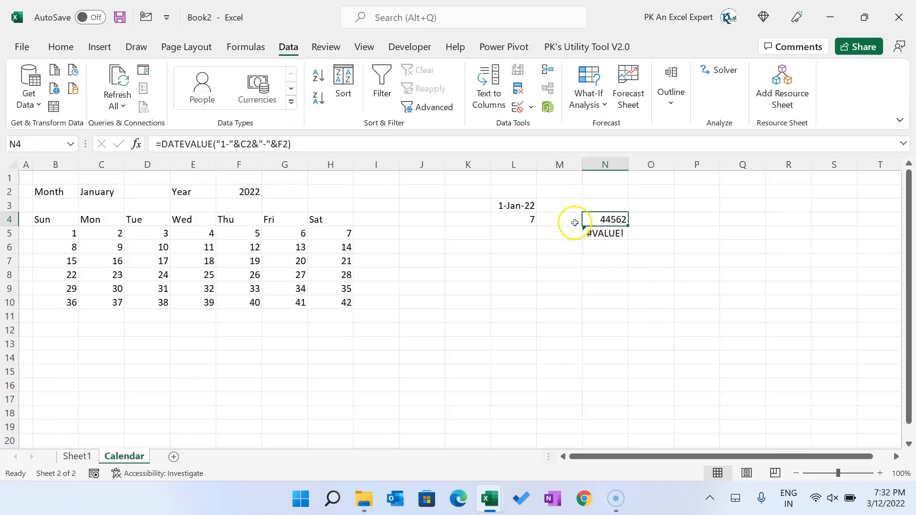
left_click(558, 237)
left_click(512, 220)
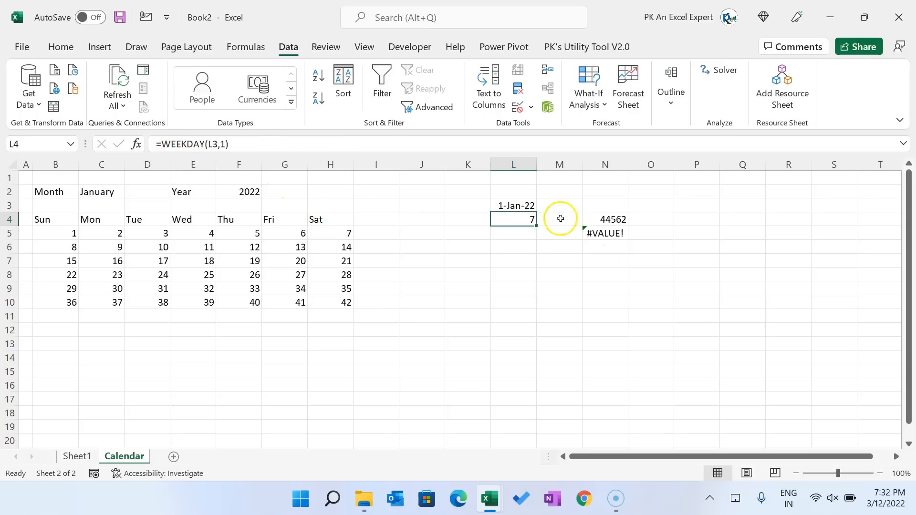
left_click(517, 205)
left_click(528, 219)
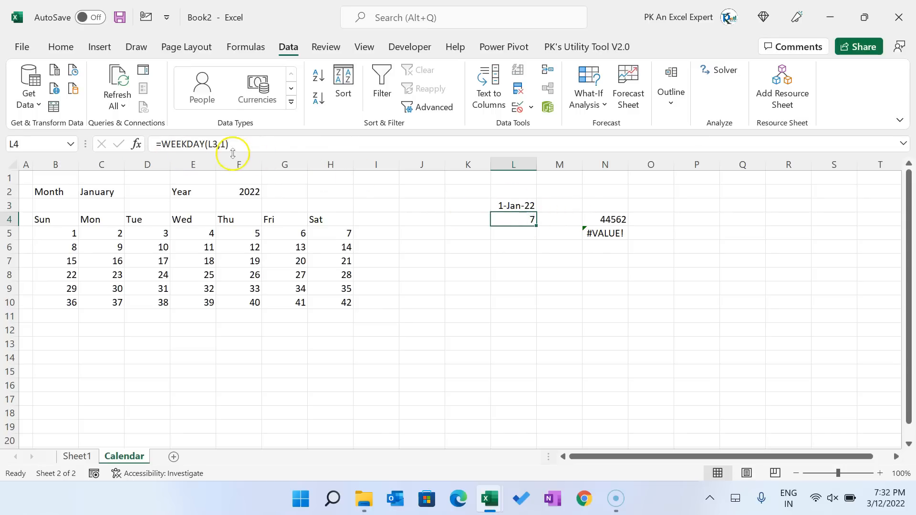
double_click(214, 144)
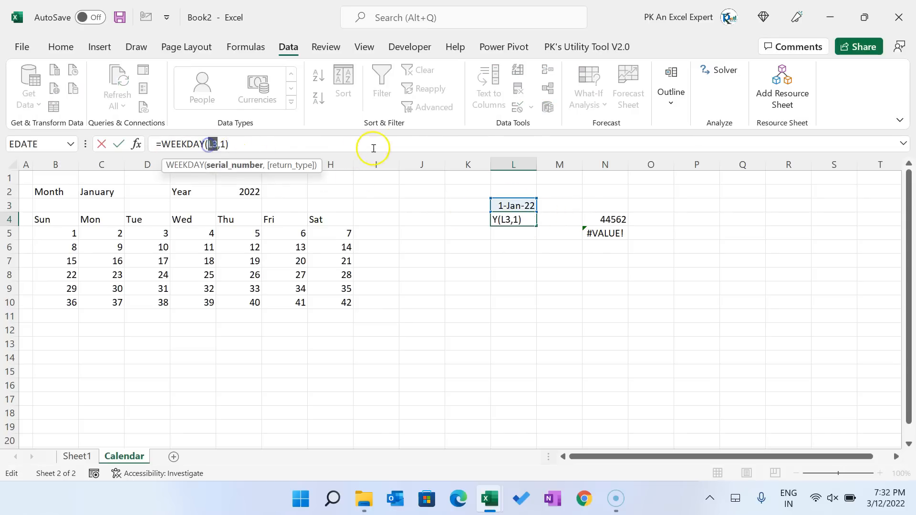
key("ctrl+v")
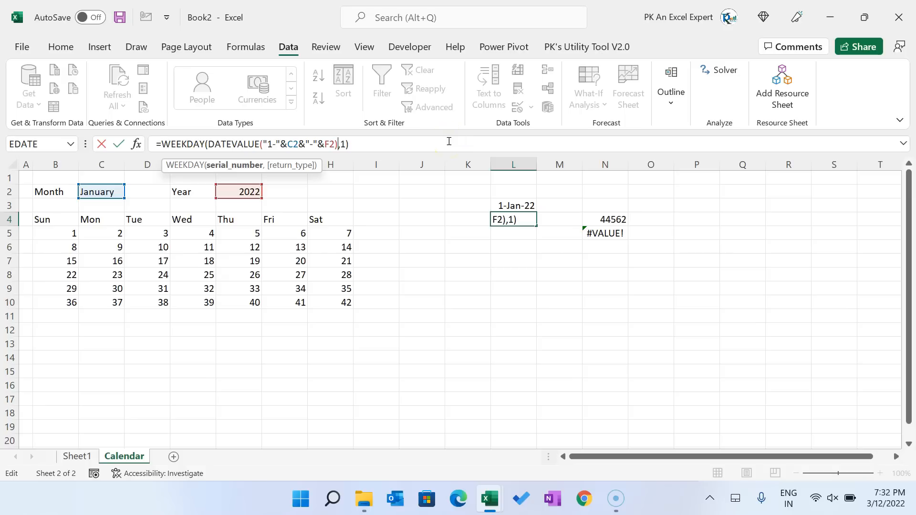
- Copy the full WEEKDAY(DATEVALUE("1-"&C2&"-"&F2),1) expression from L4 without its equals sign and finish editing the cell
left_click_drag(161, 144, 358, 152)
key("ctrl+c")
left_click(375, 143)
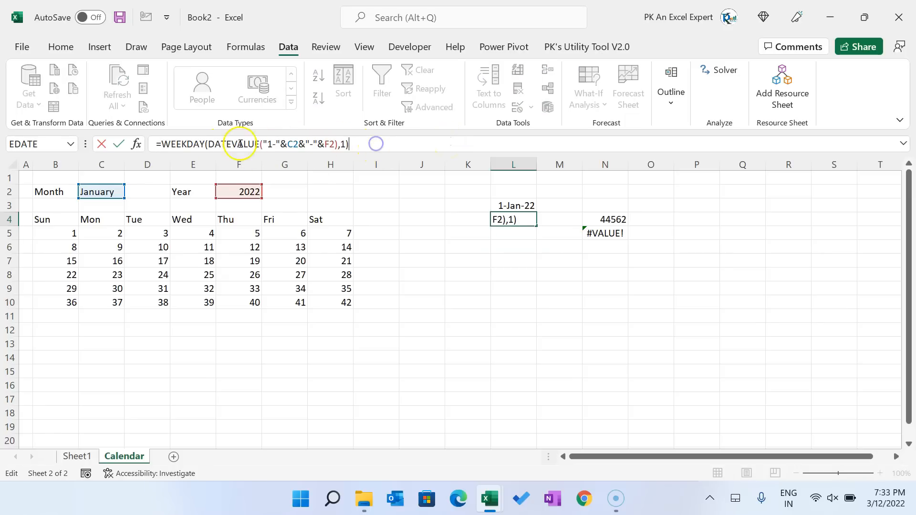
left_click_drag(208, 144, 337, 144)
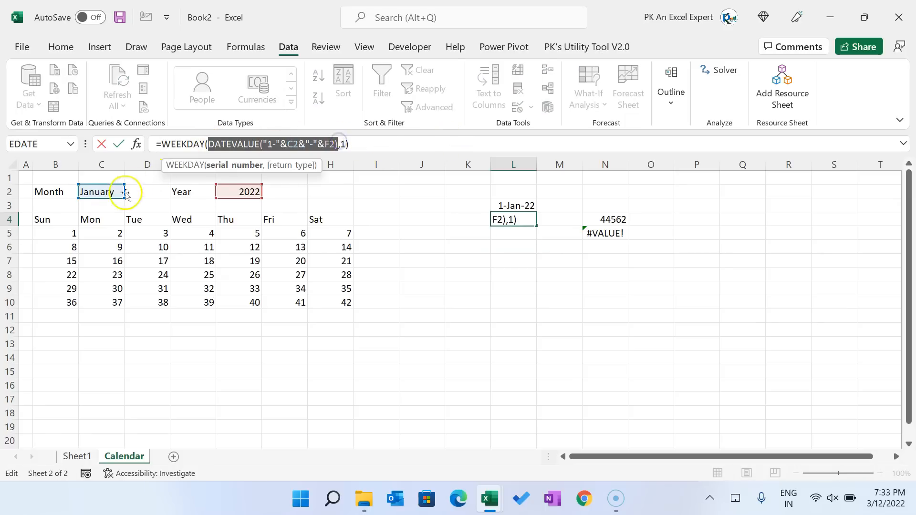
key("Escape")
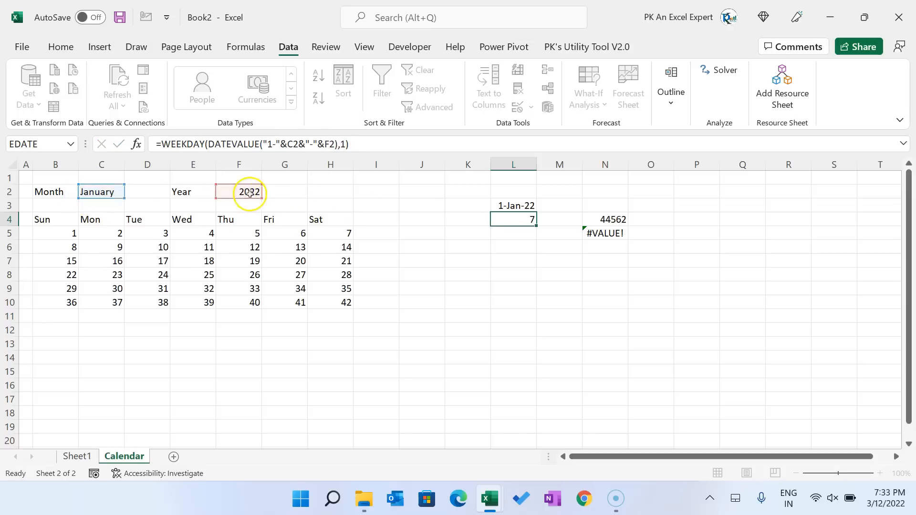
- Compare the weekday number in L4 with the Sun to Sat headers to see which days precede the first of the month
left_click(530, 206)
left_click(333, 329)
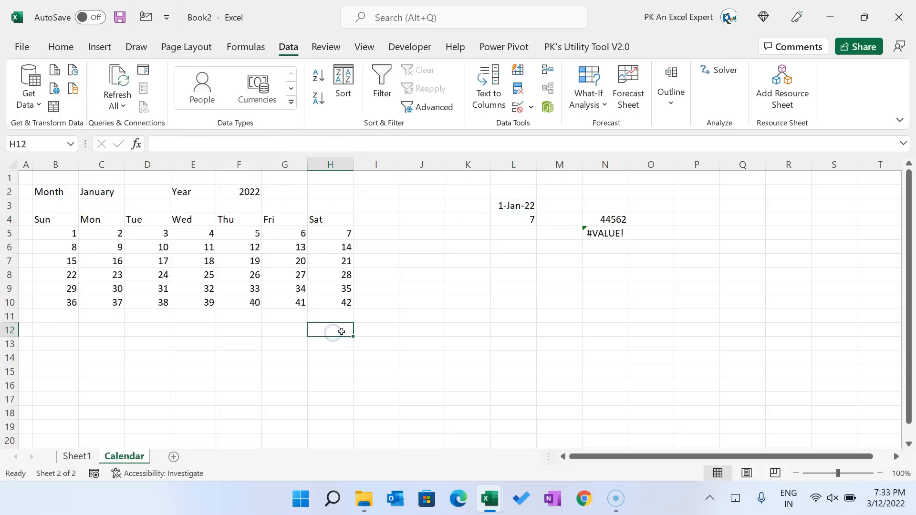
left_click(71, 331)
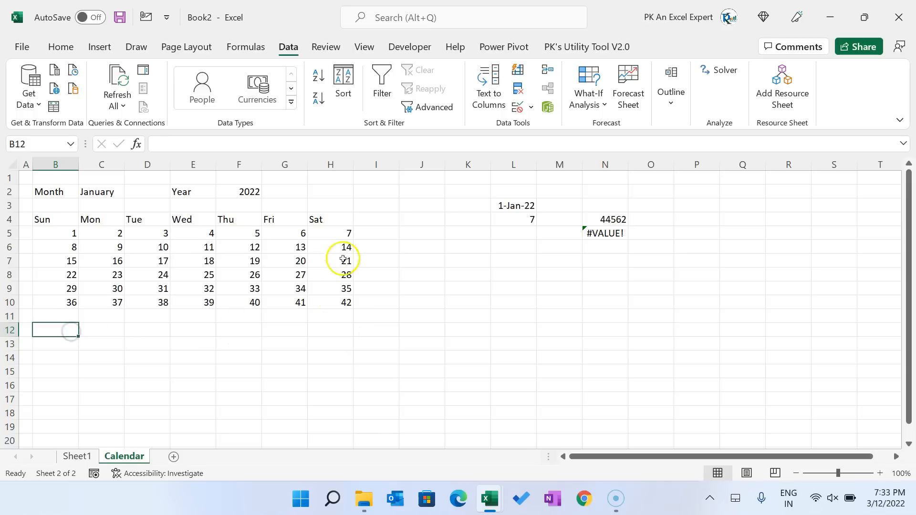
left_click(327, 222)
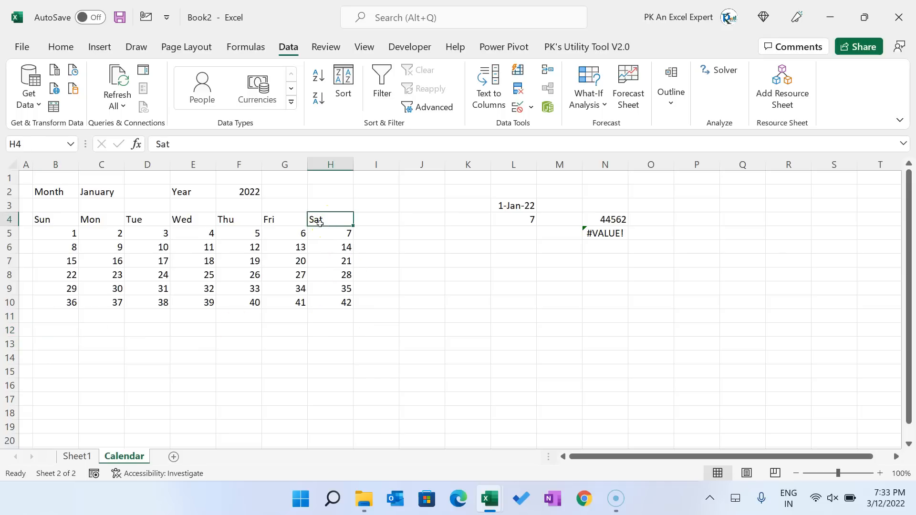
left_click(531, 219)
left_click(342, 220)
left_click_drag(282, 220, 38, 220)
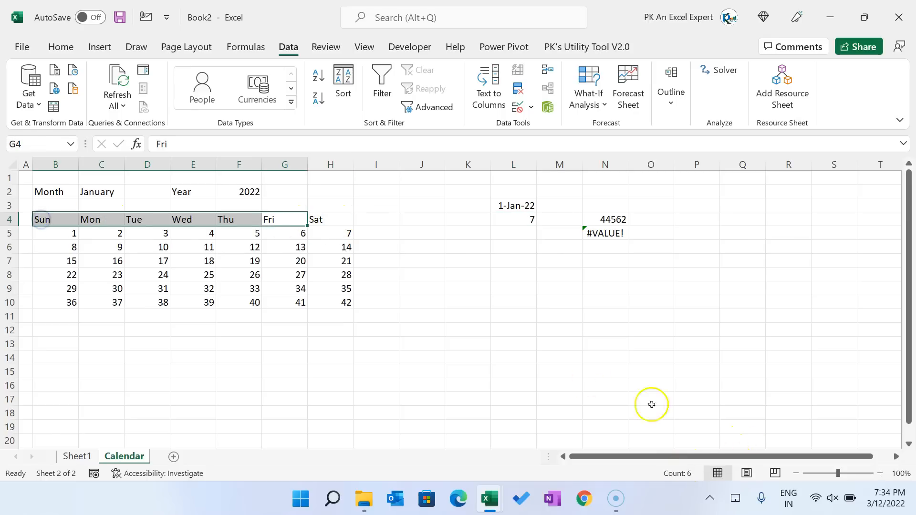
left_click(515, 222)
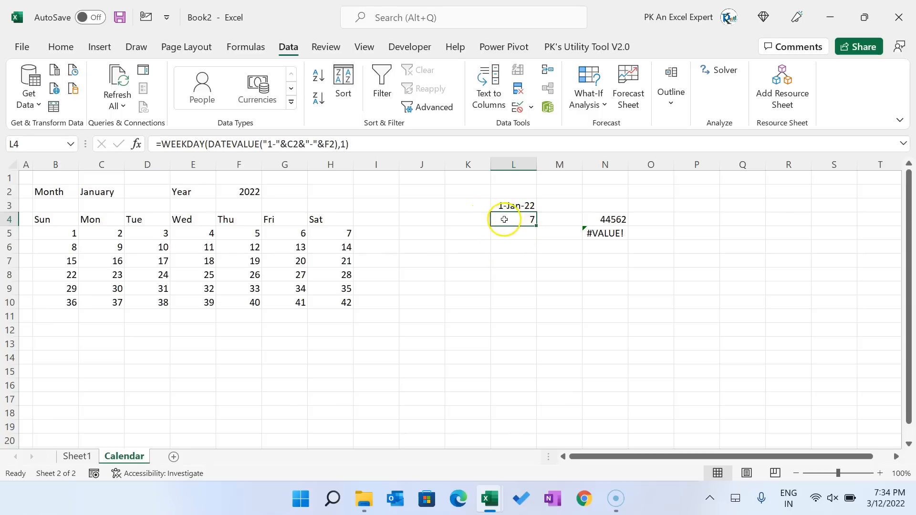
- Begin a formula in B12 with the first-of-month date and a minus sign: =DATEVALUE("1-"&C2&"-"&F2)-
left_click(67, 331)
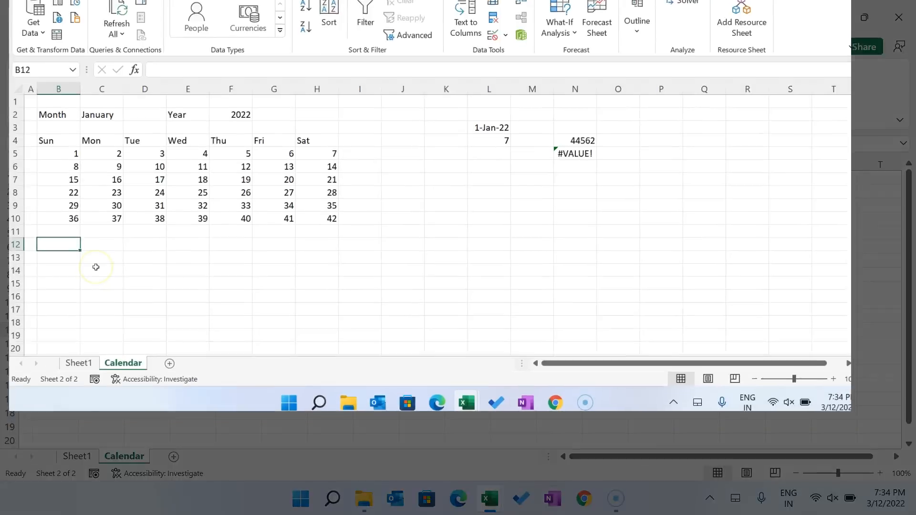
type("=d")
key("Down")
key("Tab")
type("\"1-\"&")
left_click(99, 90)
type("&\"-")
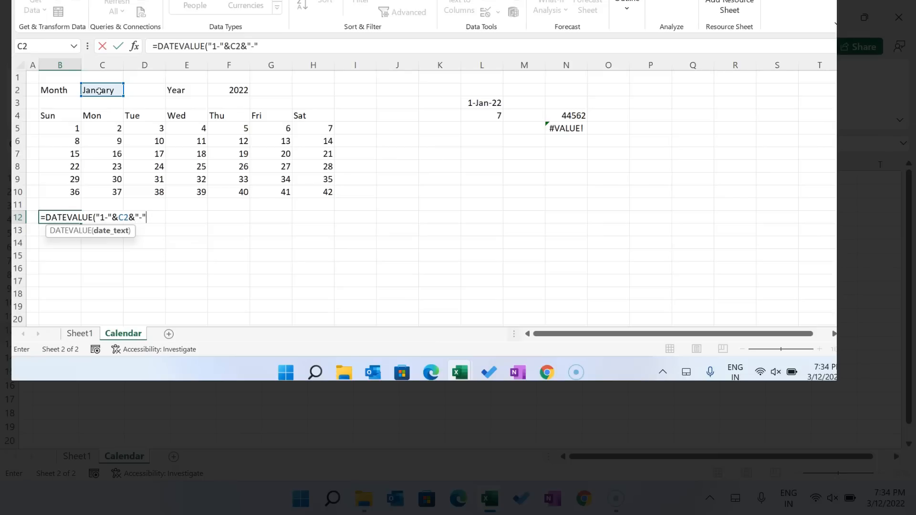
type("\"&")
left_click(233, 92)
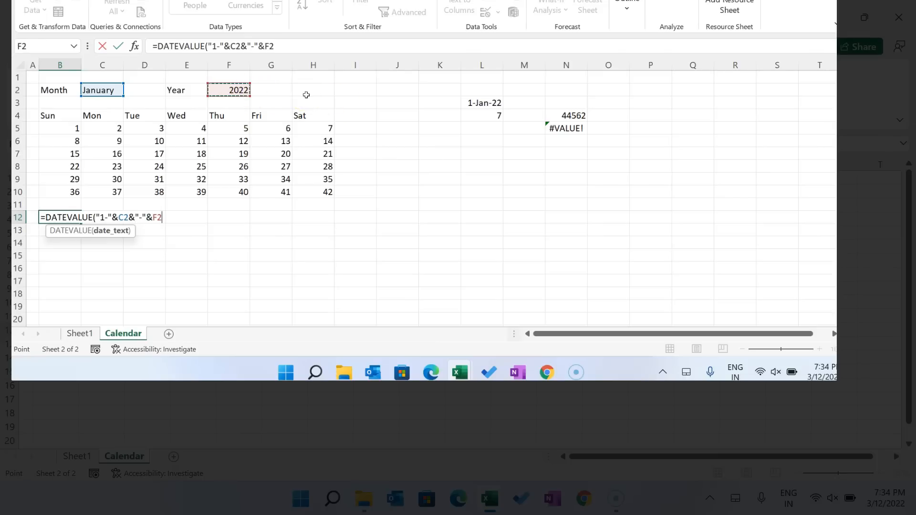
type(")-")
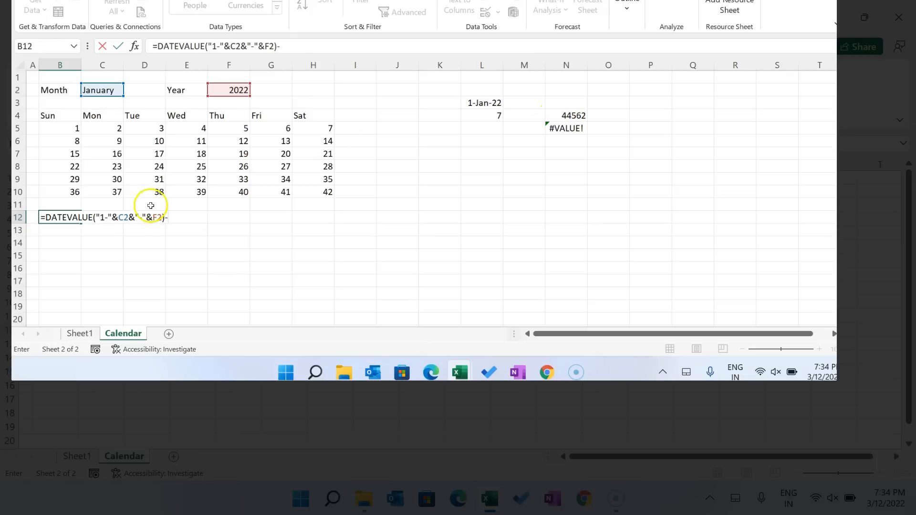
- Complete the B12 formula with the copied WEEKDAY expression followed by +1, and format the cell as a day-month-year date
left_click(327, 44)
key("ctrl+v")
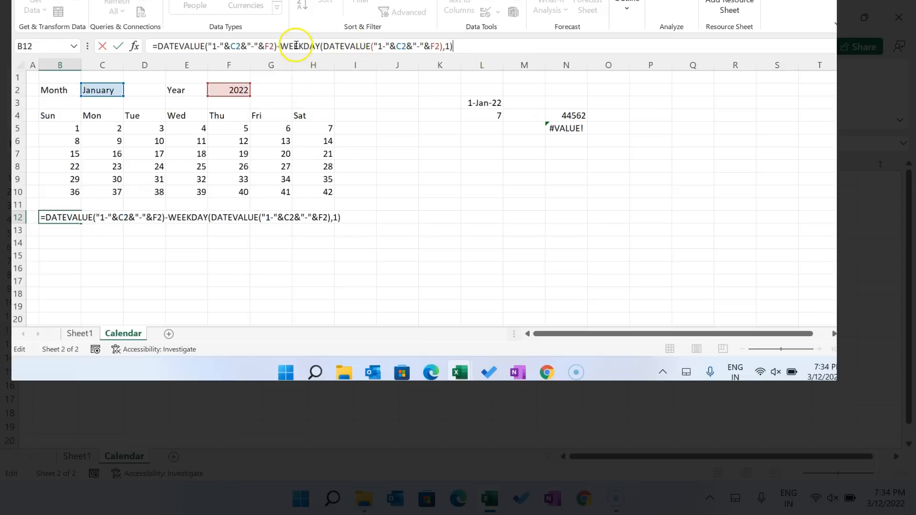
left_click_drag(329, 47, 457, 46)
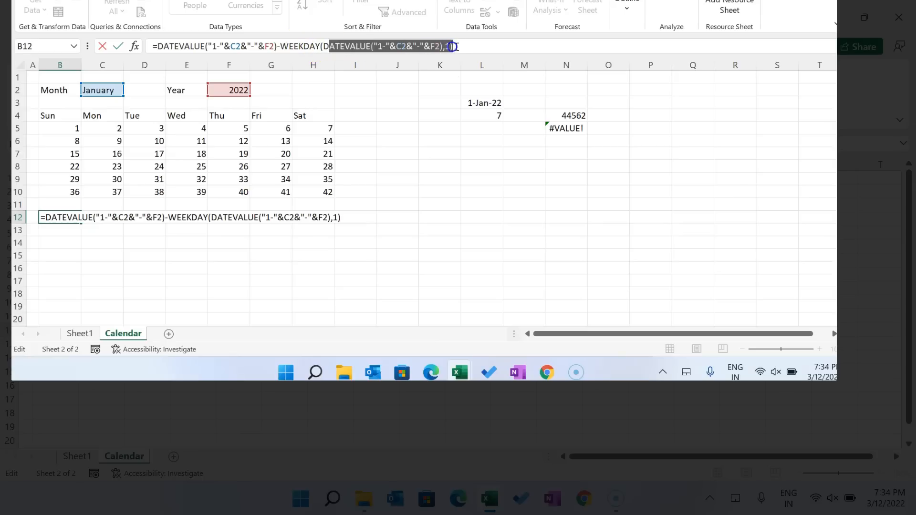
left_click(465, 46)
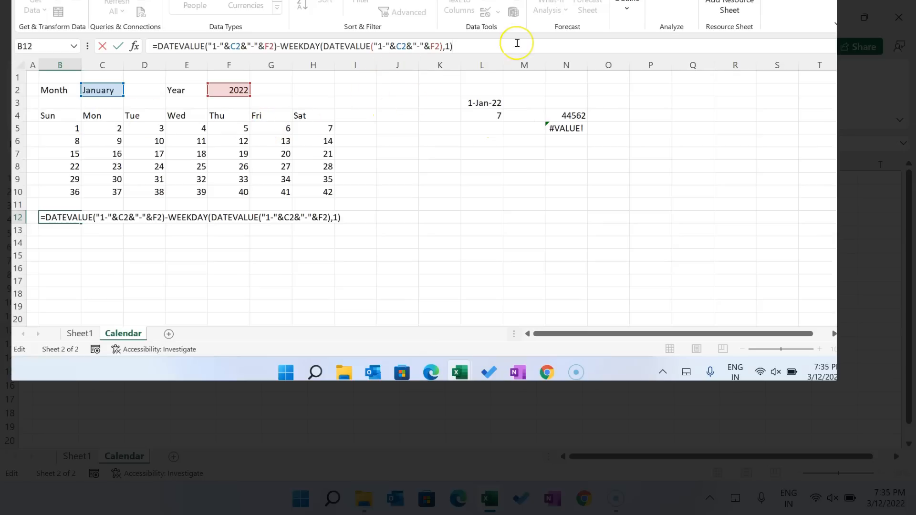
key("Return")
key("Up")
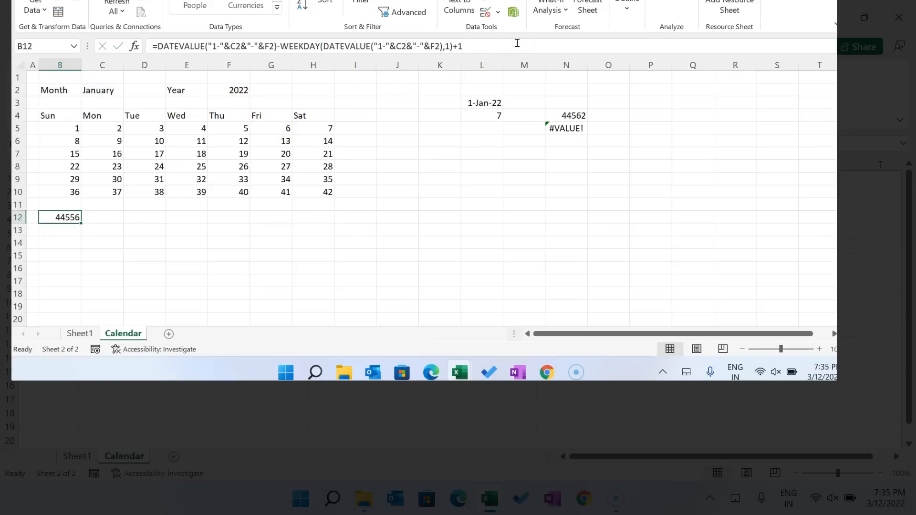
key("ctrl+shift+3")
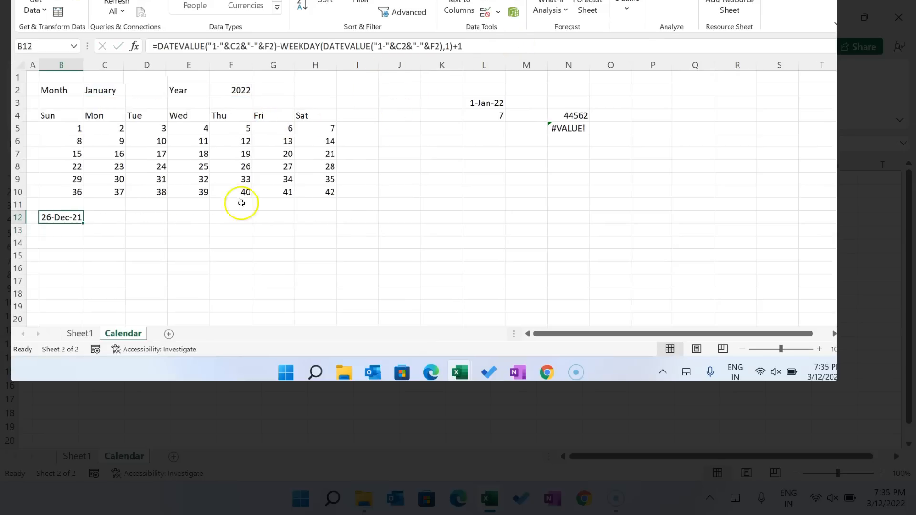
- Enter =B12+1 in C12 to get the following day's date
left_click(98, 219)
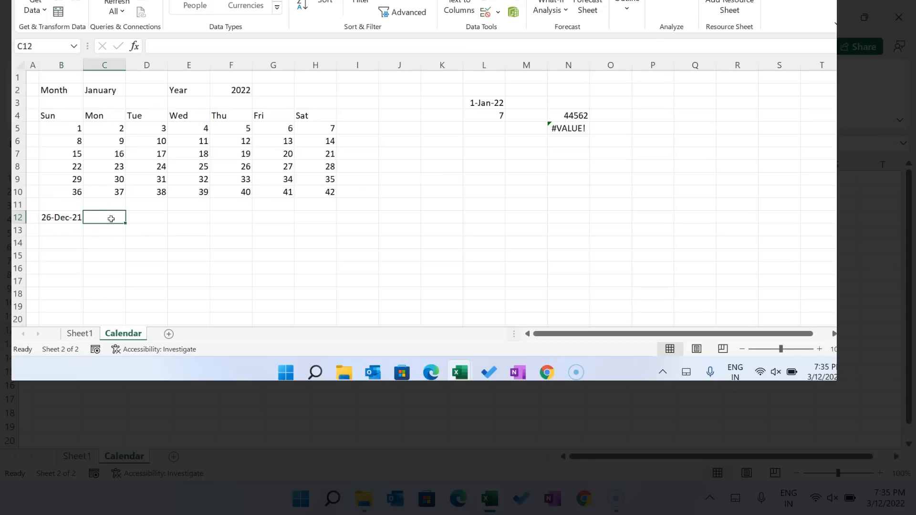
type("+")
key("Escape")
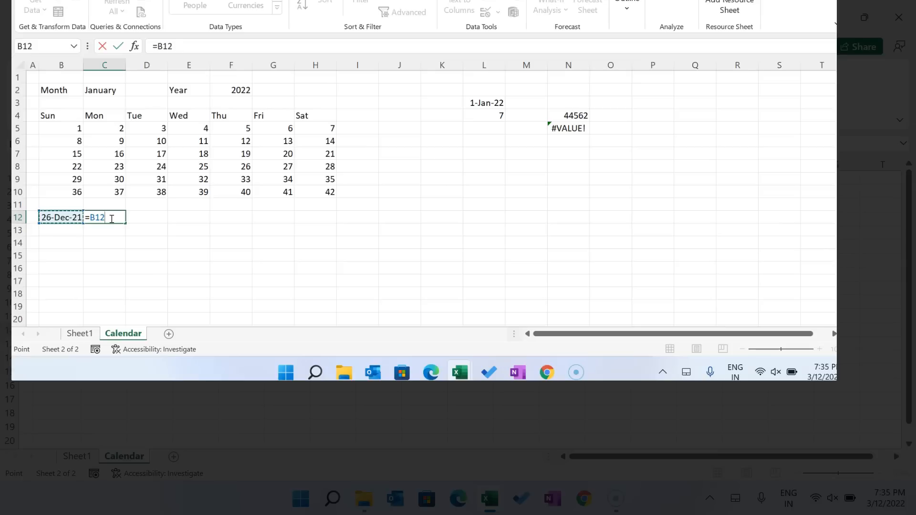
key("ctrl+Return")
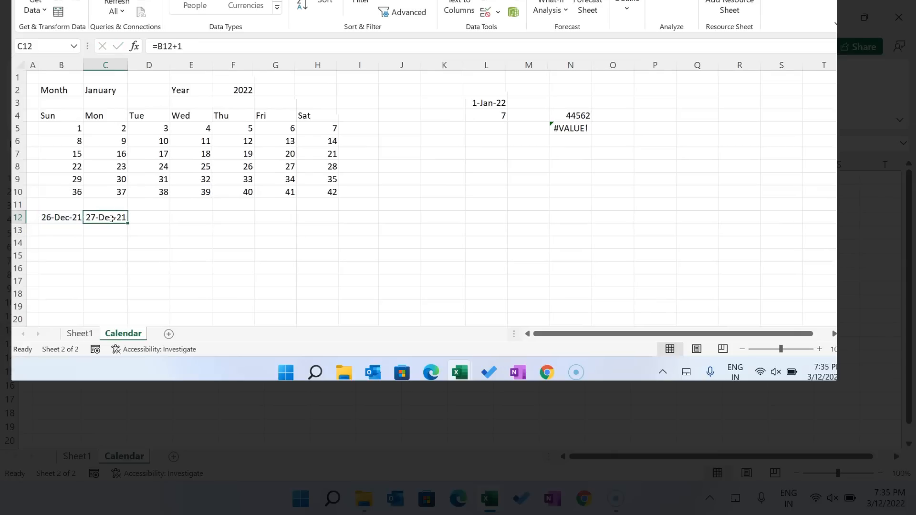
- Fill the next-day formula from C12 across to H12 and autofit the columns so every date fits
left_click_drag(129, 221, 334, 225)
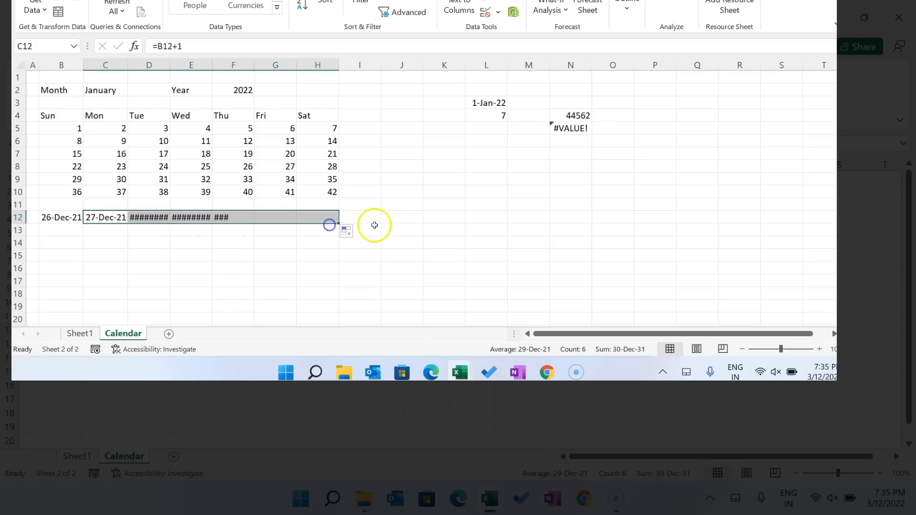
left_click(317, 218)
left_click_drag(148, 218, 263, 218)
key("alt+h")
key("o")
key("i")
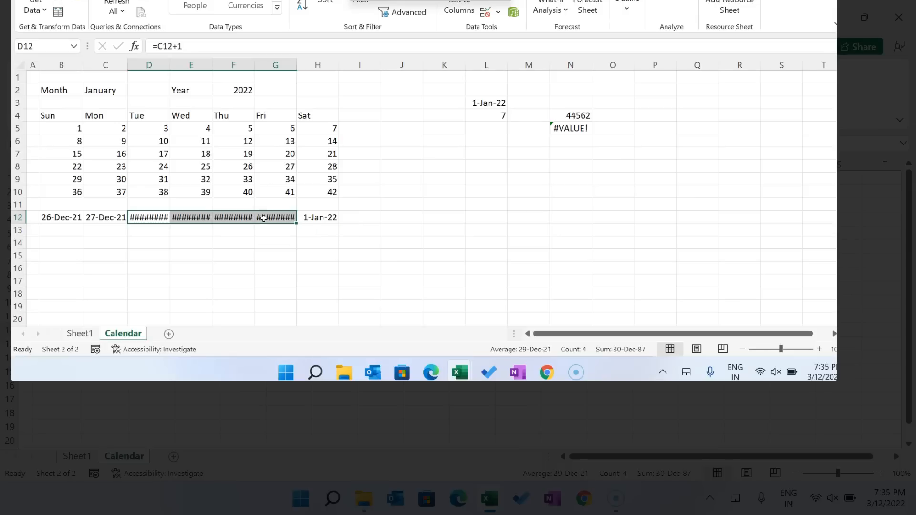
key("Right")
key("Right")
key("Right")
key("Right")
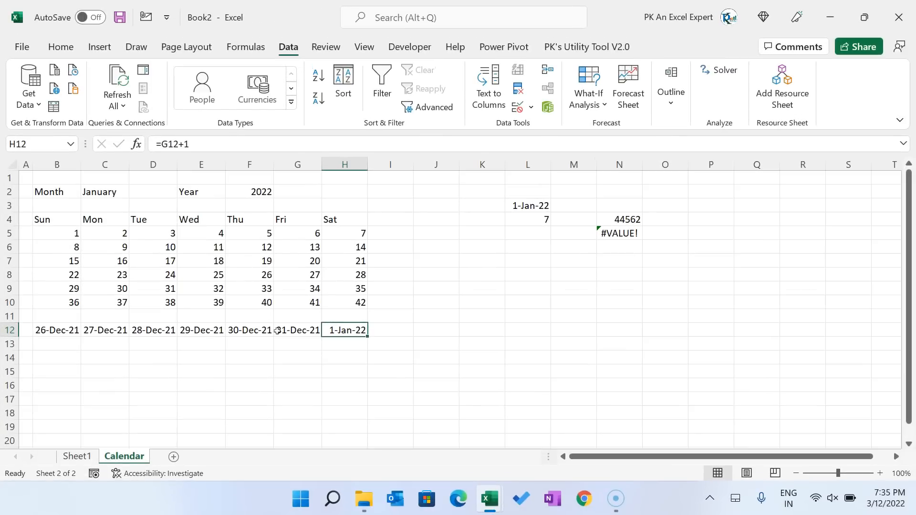
- Copy the B12 formula's DATEVALUE and WEEKDAY expression, including +1 but without the equals sign
left_click(55, 330)
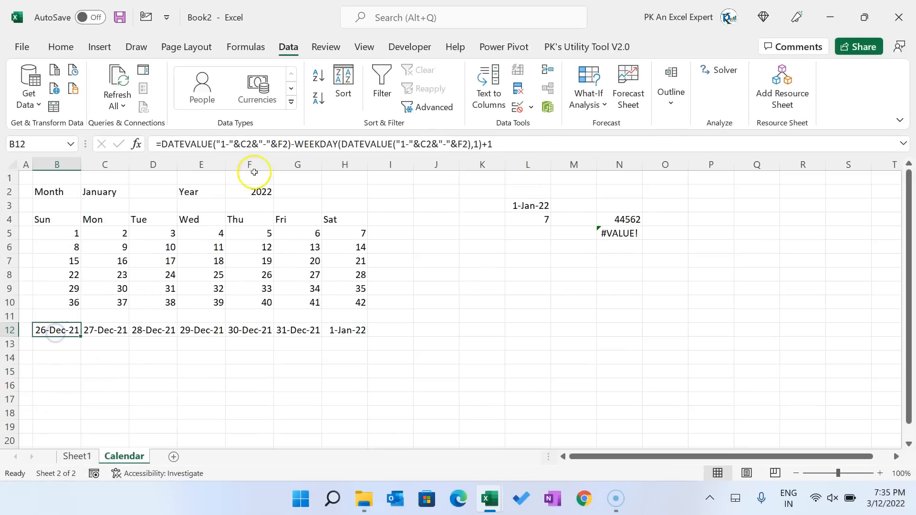
left_click_drag(163, 143, 497, 143)
key("ctrl+c")
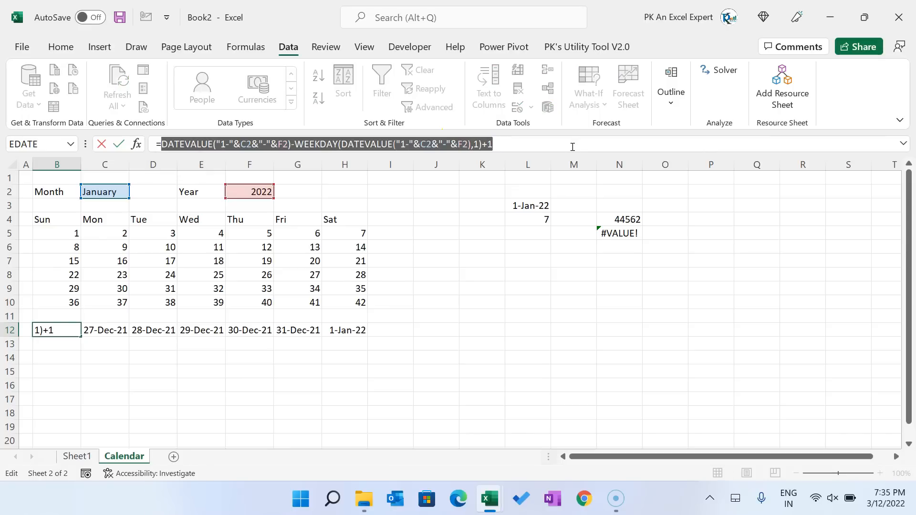
key("Escape")
- Extend the SEQUENCE formula in B5 with the copied expression as its start: =SEQUENCE(6,7,DATEVALUE("1-"&C2&"-"&F2)-WEEKDAY(DATEVALUE("1-"&C2&"-"&F2),1)+1)
left_click(72, 234)
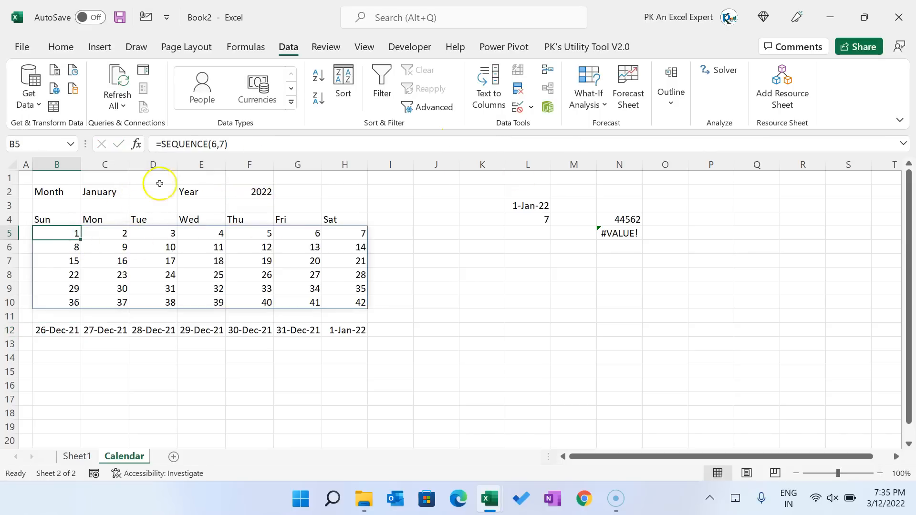
left_click(235, 144)
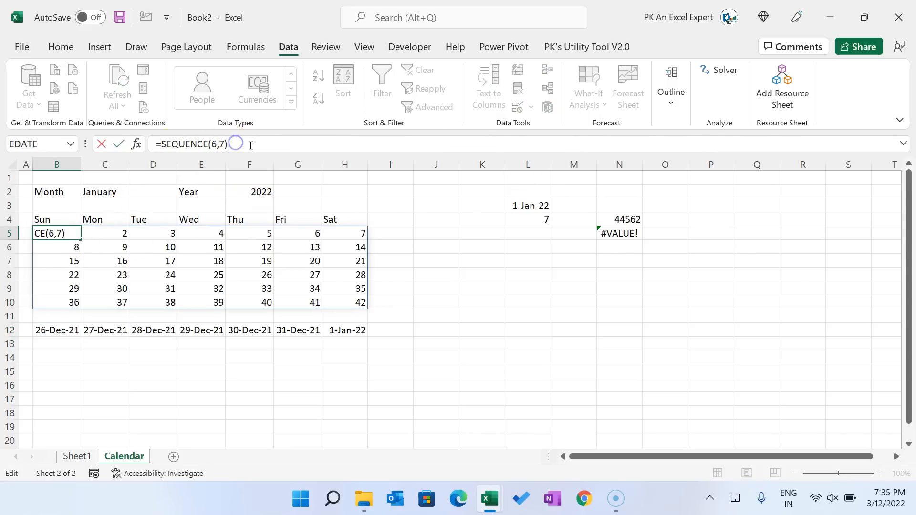
key("BackSpace")
key("BackSpace")
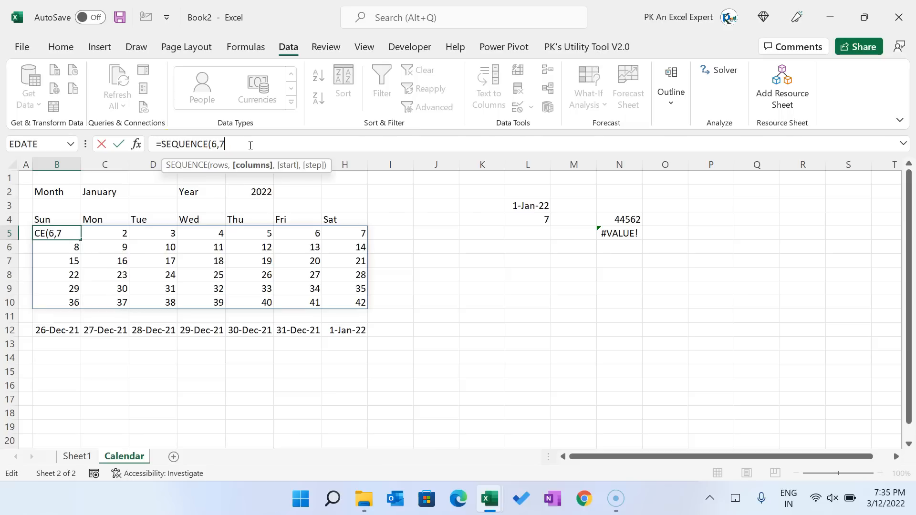
left_click(223, 166)
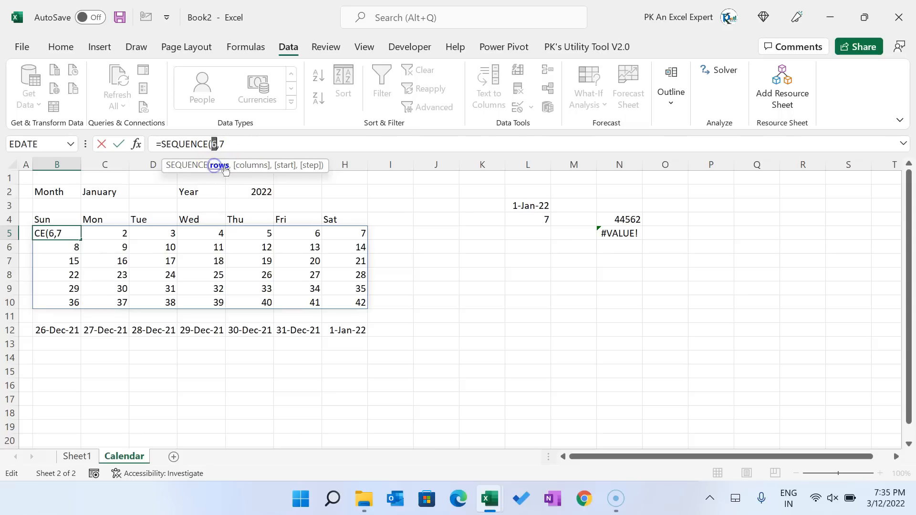
left_click(250, 165)
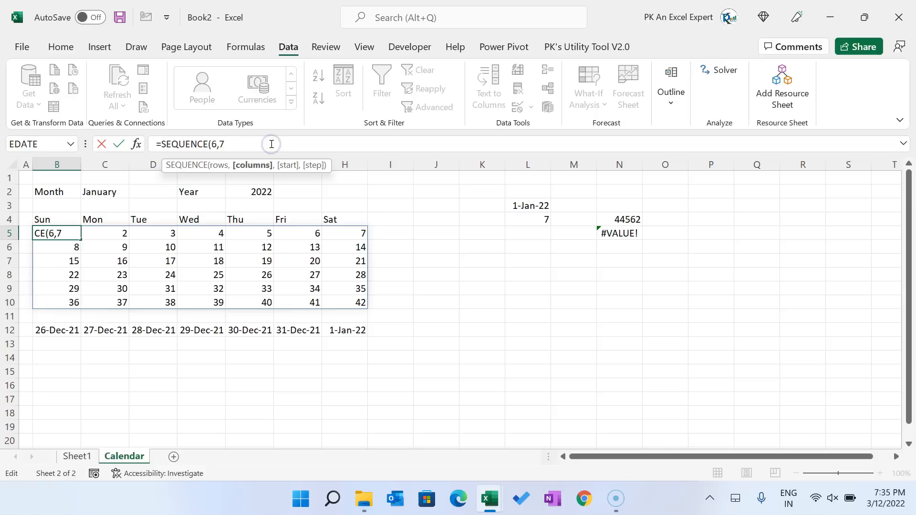
key("ctrl+v")
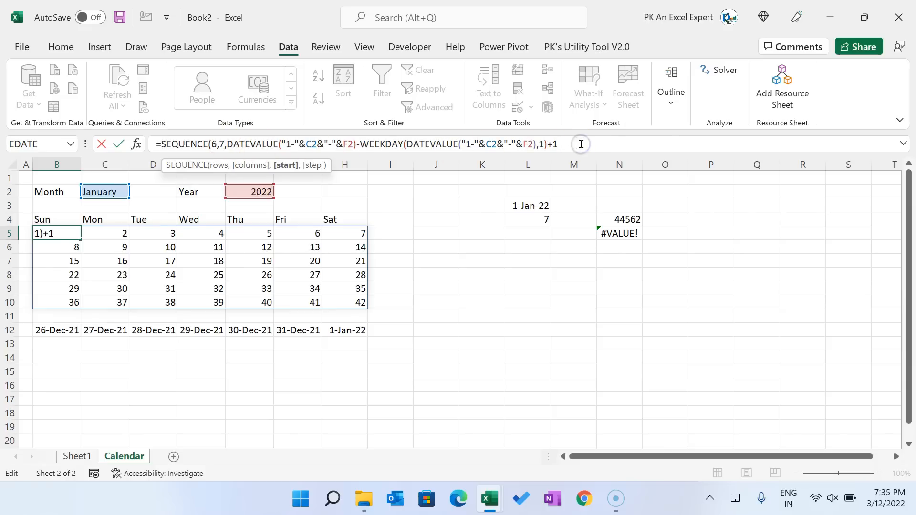
type(",")
left_click(560, 143)
type(")")
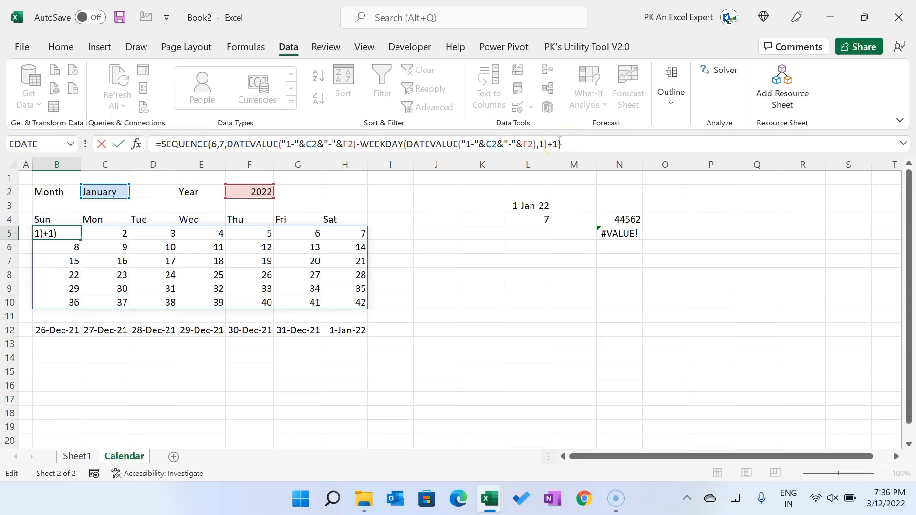
key("Return")
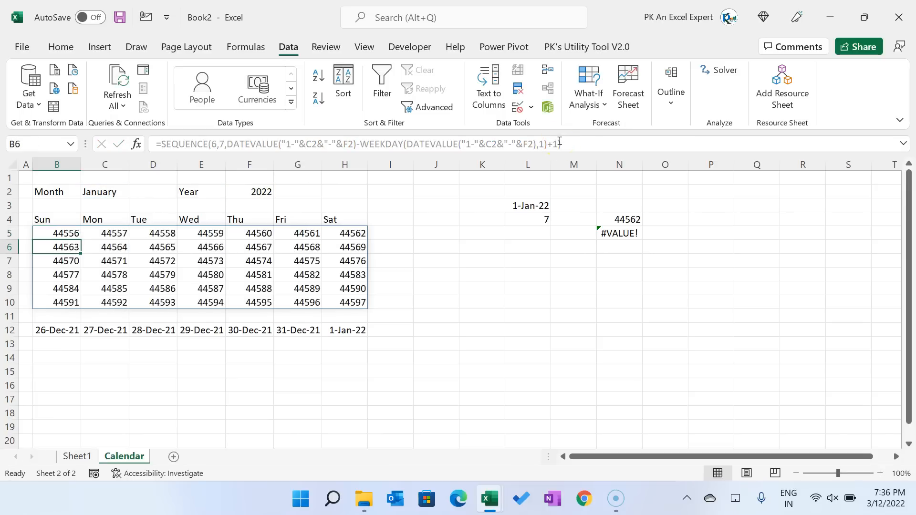
- Format B5:H10 as day-month-year dates and check the first and last rows for days outside January
left_click_drag(64, 234, 364, 304)
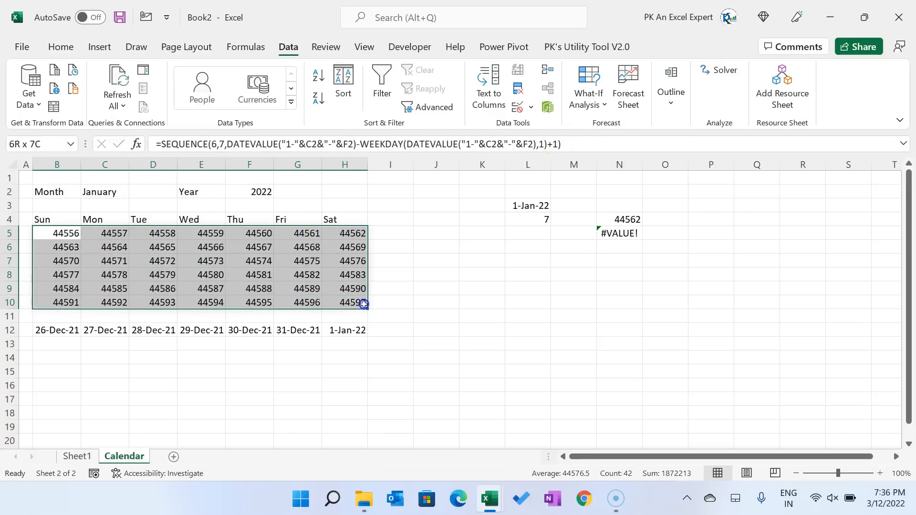
key("ctrl+shift+3")
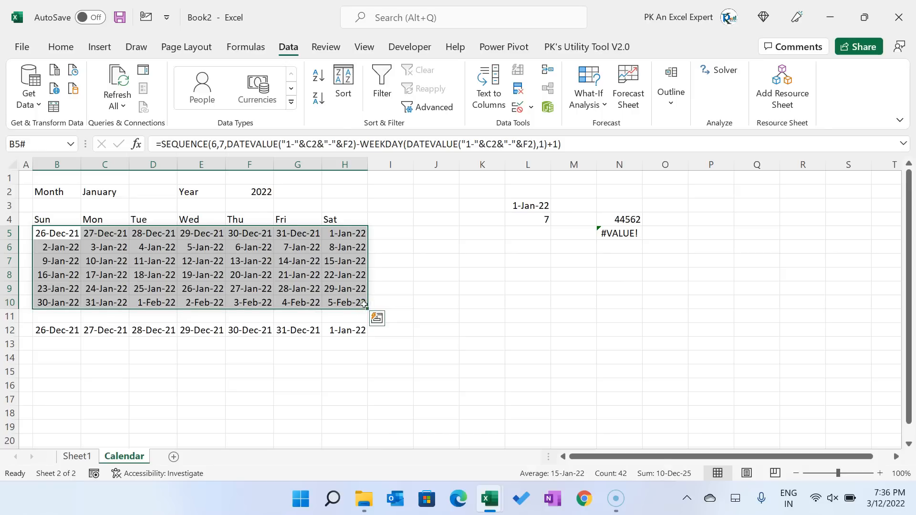
left_click(134, 260)
left_click_drag(41, 233, 343, 236)
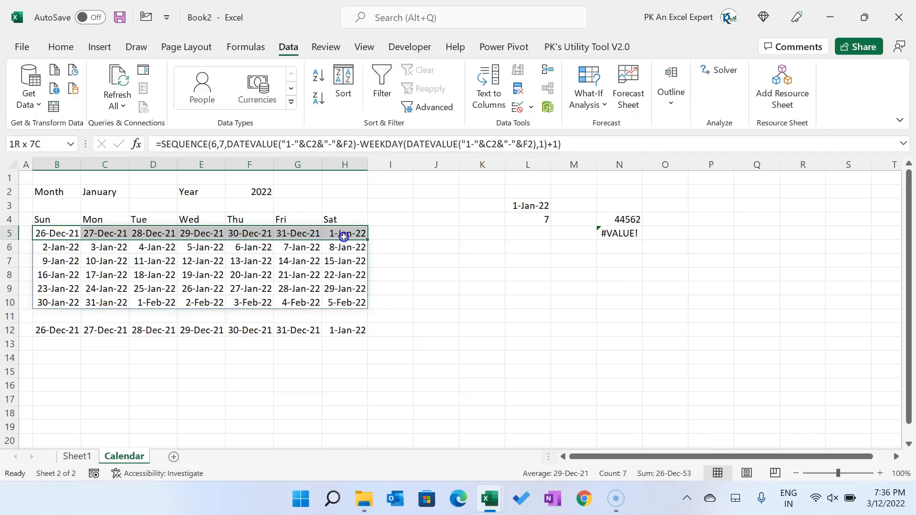
left_click(460, 277)
left_click(103, 304)
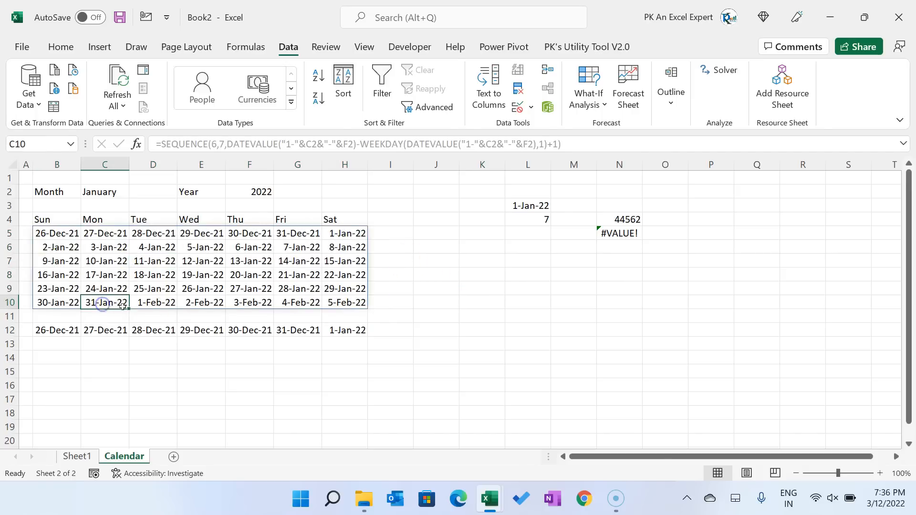
left_click_drag(158, 303, 363, 301)
left_click(449, 301)
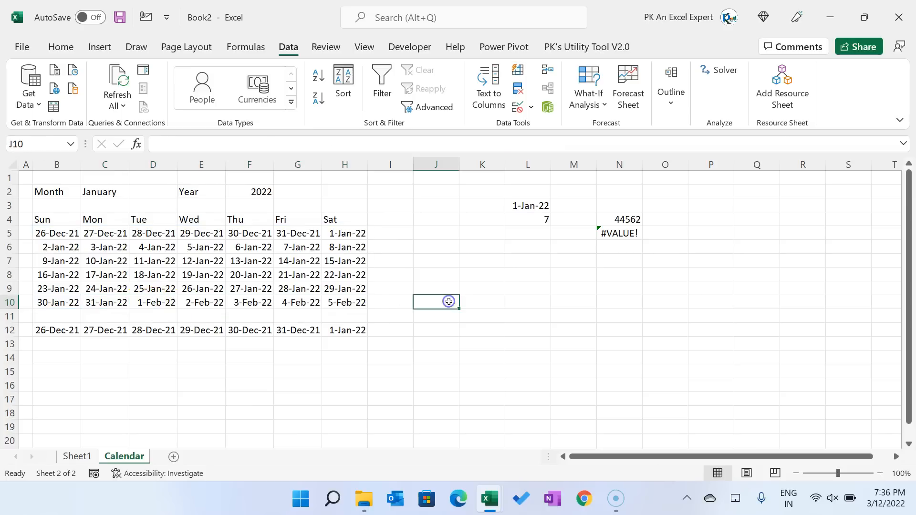
- Apply the custom number format dd to B5:H10 so the calendar shows only two-digit day numbers
left_click_drag(56, 233, 356, 302)
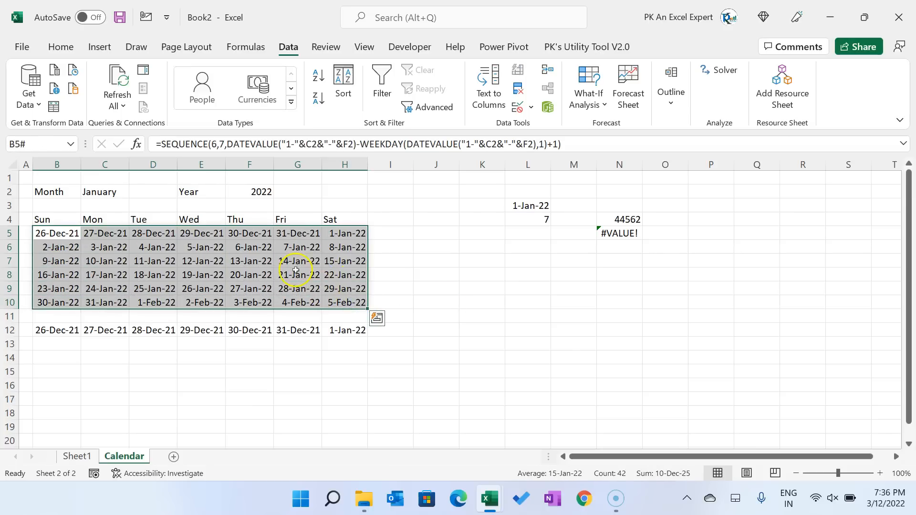
right_click(299, 263)
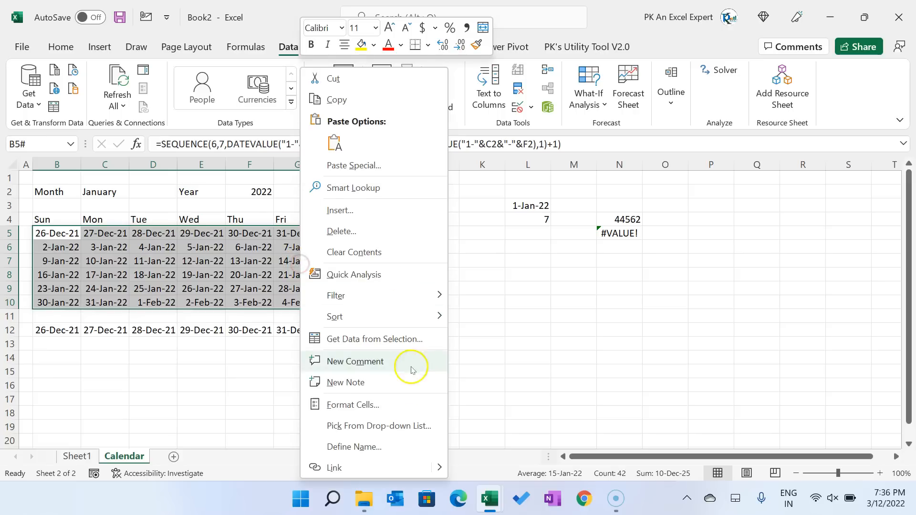
left_click(366, 403)
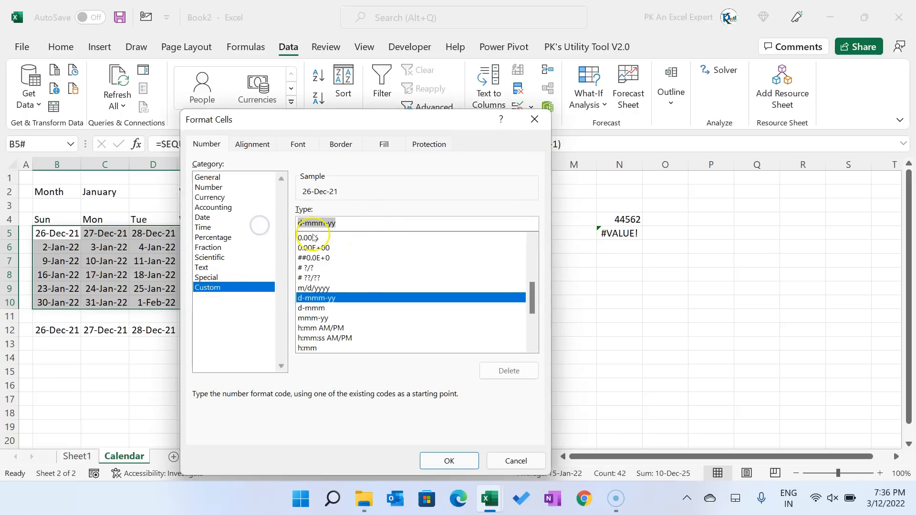
type("d")
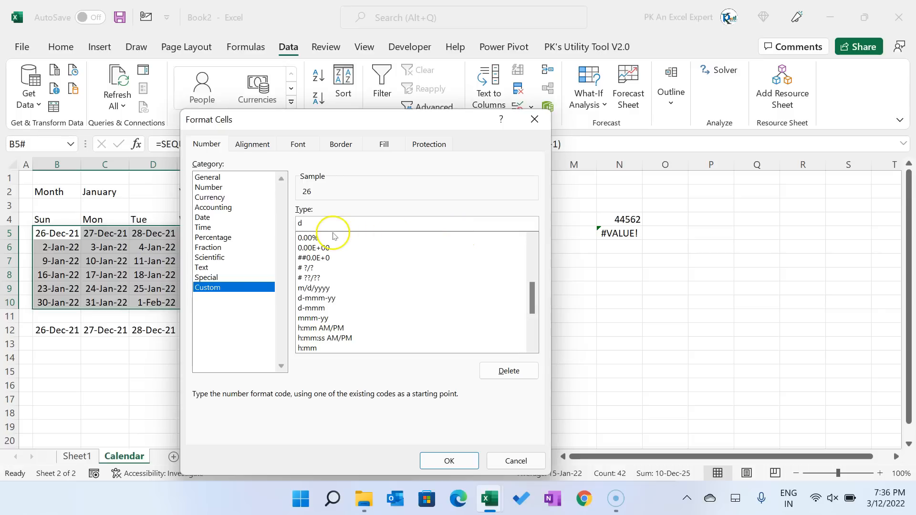
type("d")
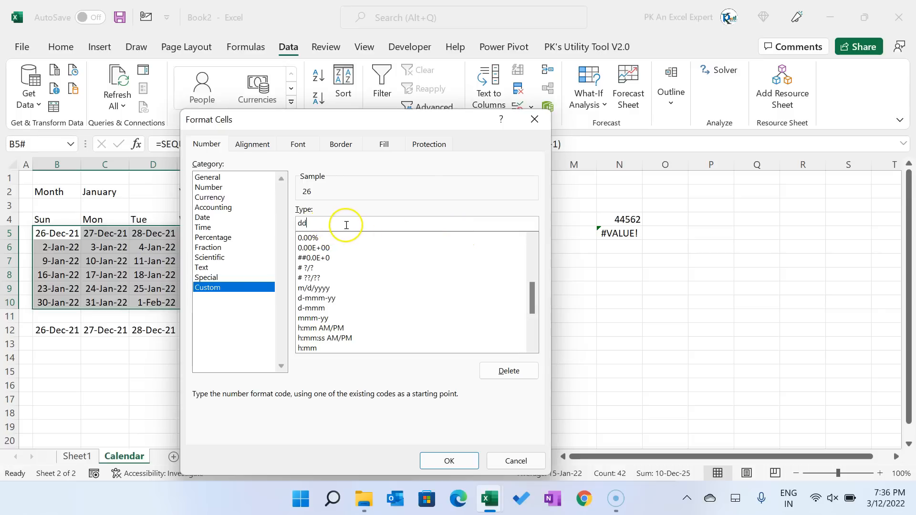
left_click(448, 461)
left_click(474, 339)
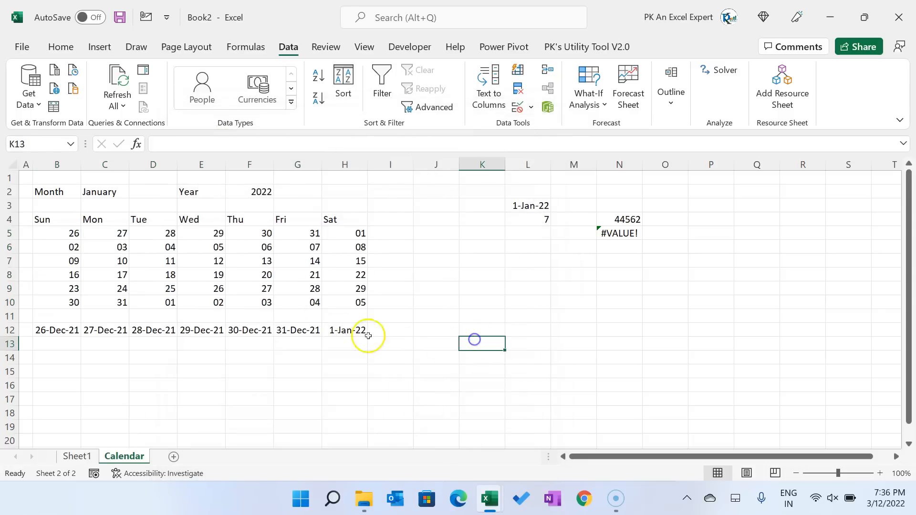
- Delete the helper dates in B12:H12 and center the day numbers in B5:H10 horizontally
left_click_drag(41, 334, 351, 332)
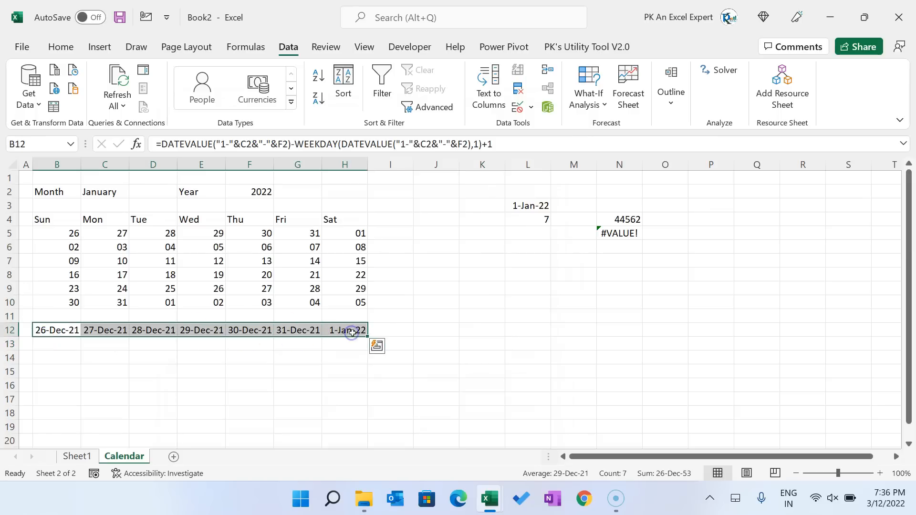
key("Delete")
left_click_drag(52, 233, 358, 300)
left_click(61, 46)
left_click(320, 98)
left_click(409, 245)
- Check the calendar's days from adjacent months, and set the month in C2 to March to test the update
left_click_drag(53, 233, 300, 232)
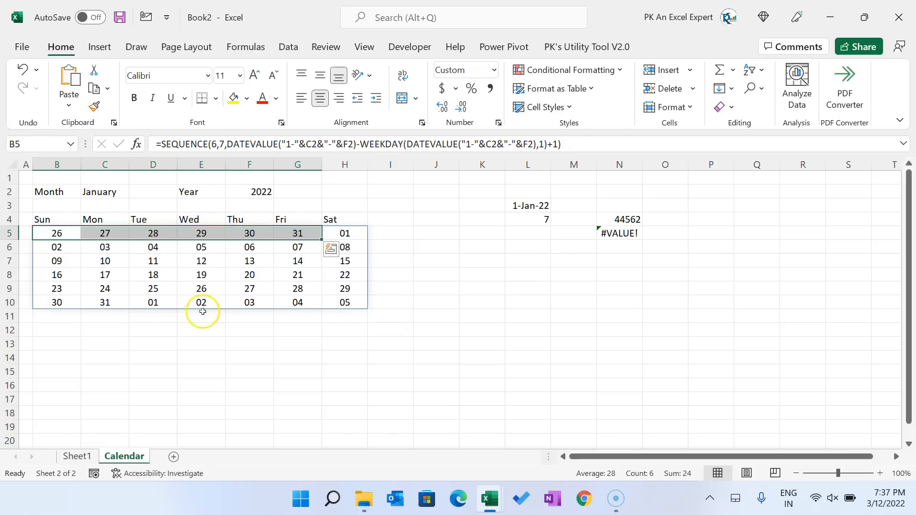
left_click_drag(103, 303, 345, 302)
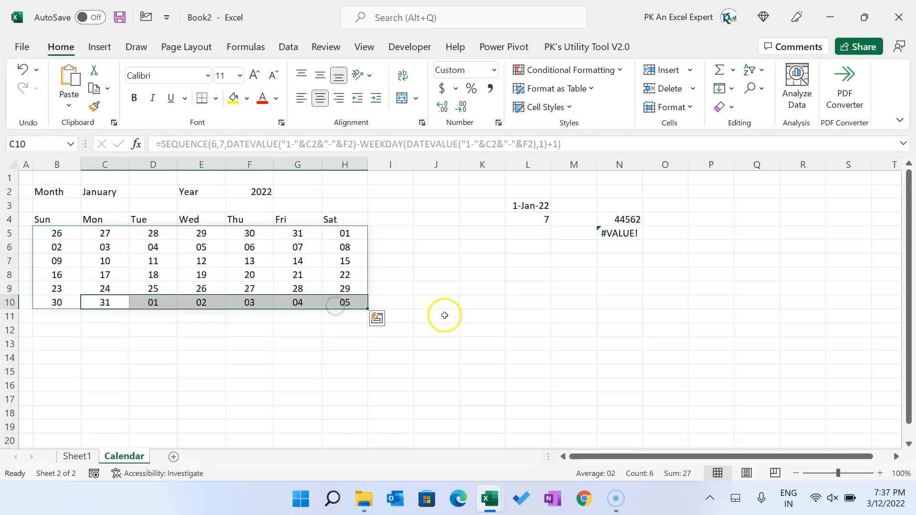
left_click(103, 191)
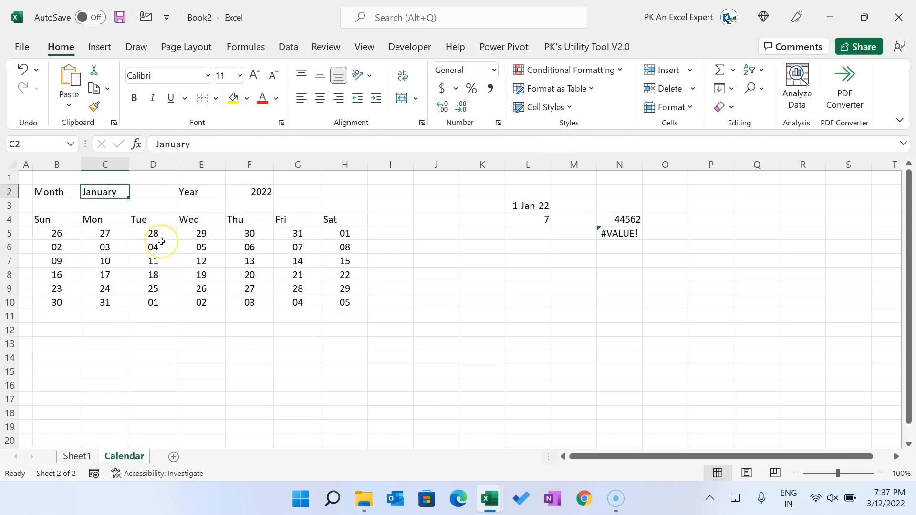
type("March")
key("Return")
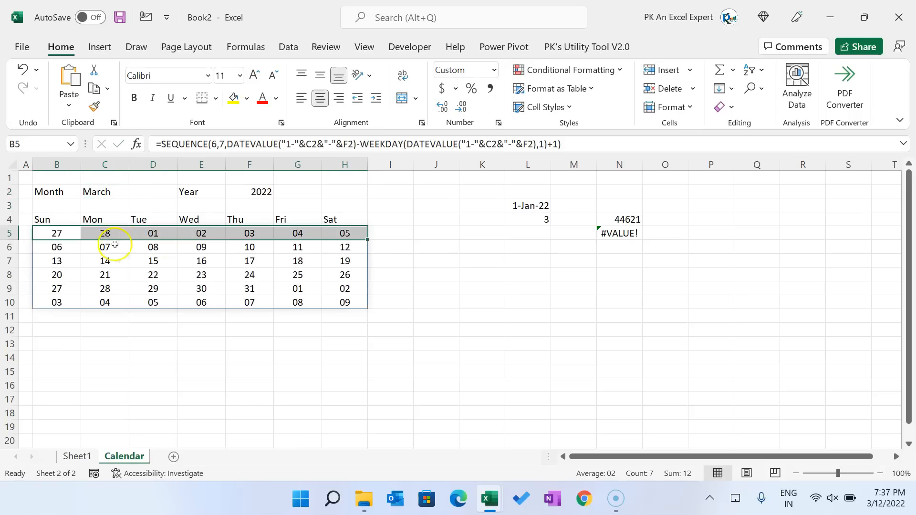
left_click(113, 247)
left_click_drag(61, 237, 325, 237)
left_click(449, 266)
- Add all borders to the calendar range B4:H10 and center its contents horizontally and vertically
left_click_drag(43, 219, 361, 306)
left_click(215, 99)
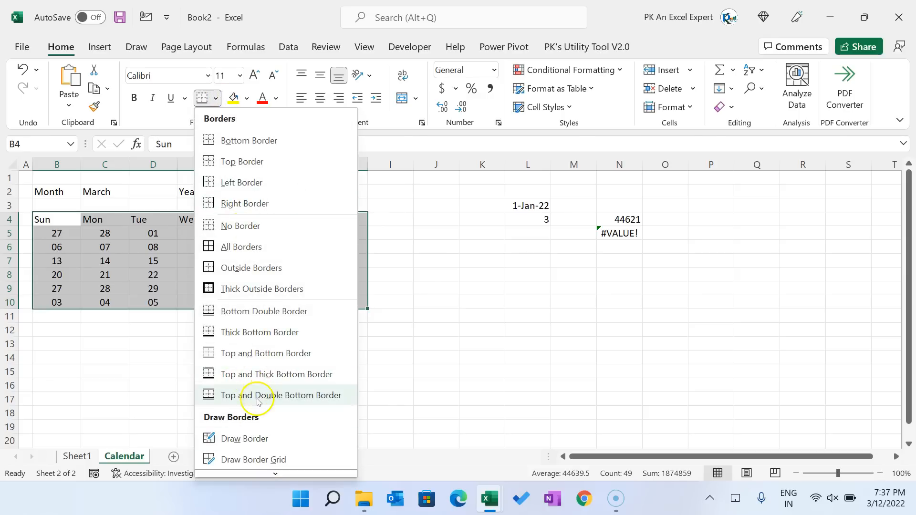
left_click(229, 247)
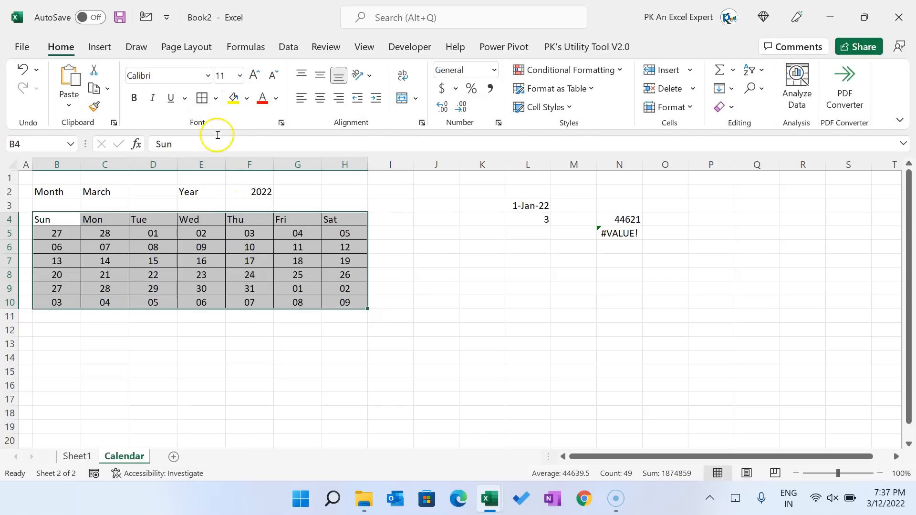
left_click(319, 98)
left_click(318, 76)
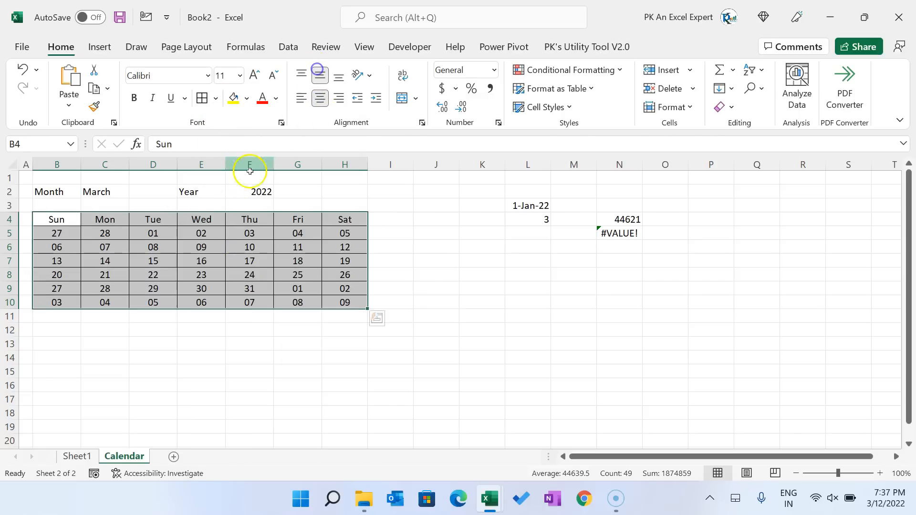
- Give the Sun to Sat header row B4:H4 a red fill and white text
left_click_drag(58, 220, 335, 220)
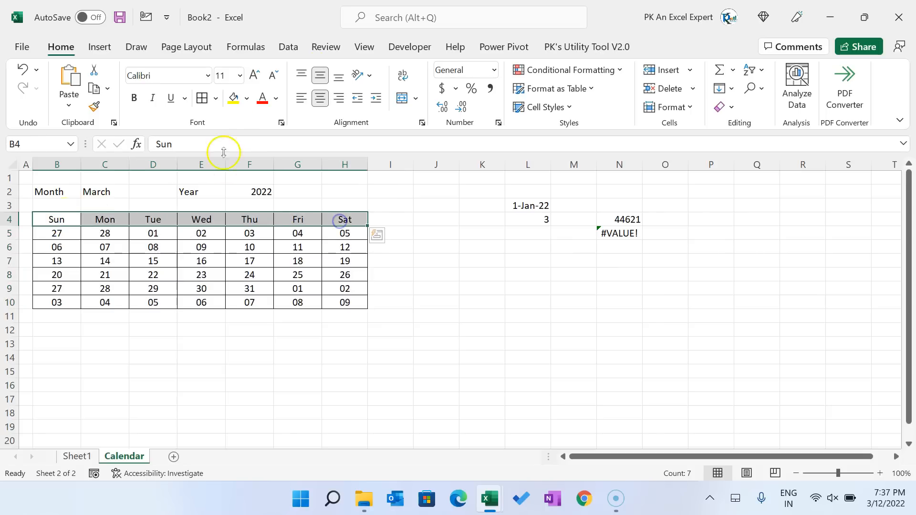
left_click(246, 98)
left_click(232, 233)
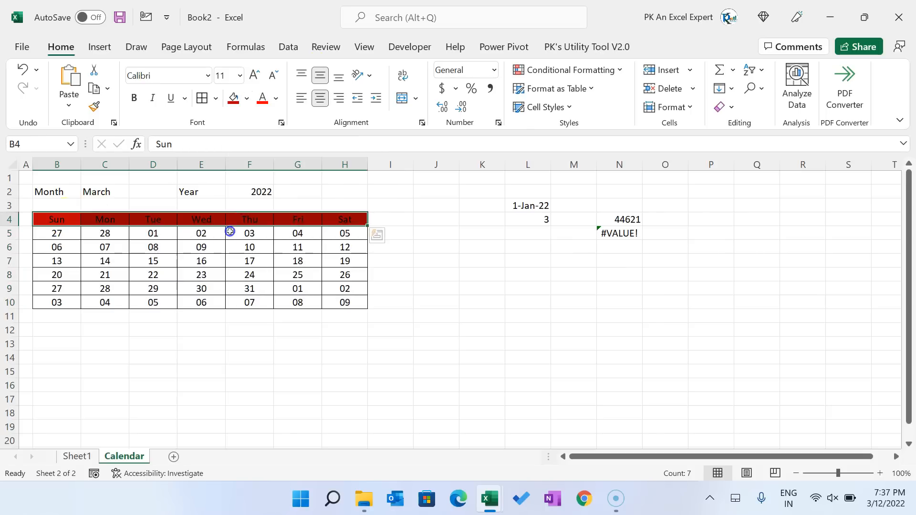
left_click(276, 98)
left_click(261, 157)
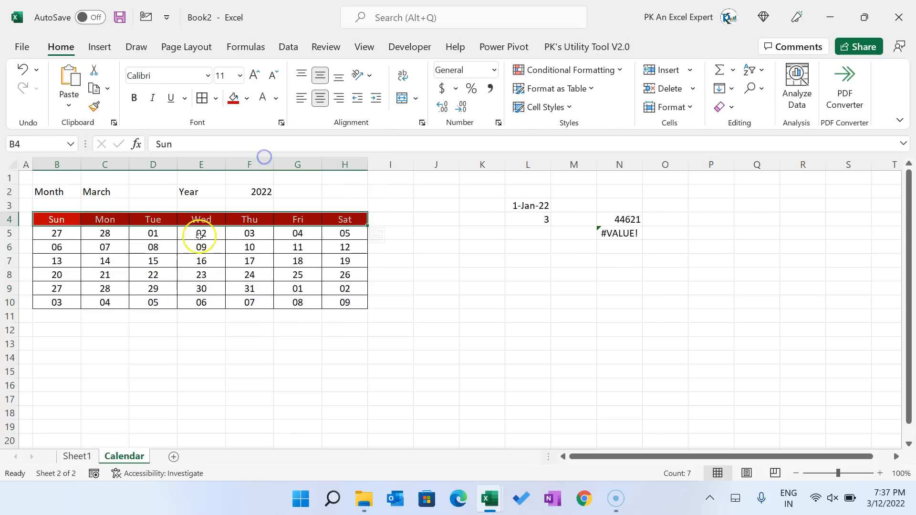
- Delete the leftover helper values beside the calendar in L3:P8
left_click(286, 260)
left_click_drag(528, 208, 708, 274)
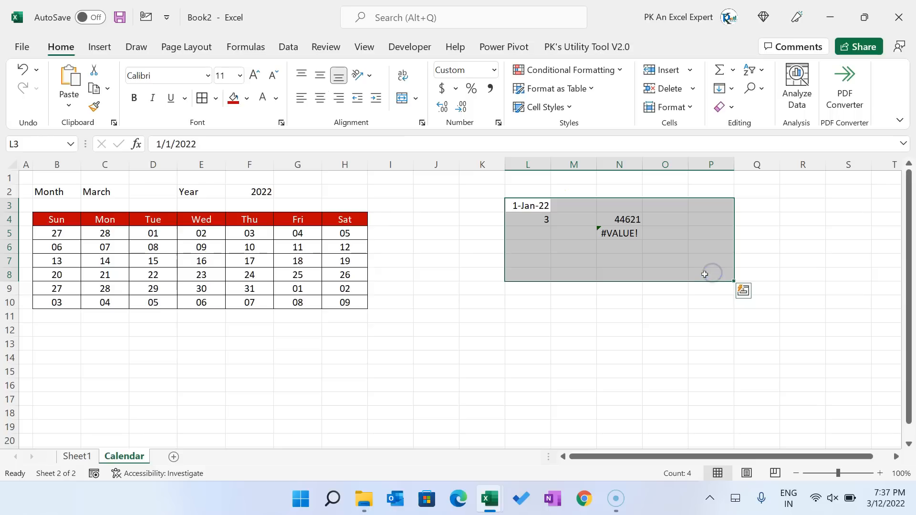
key("Delete")
left_click(516, 300)
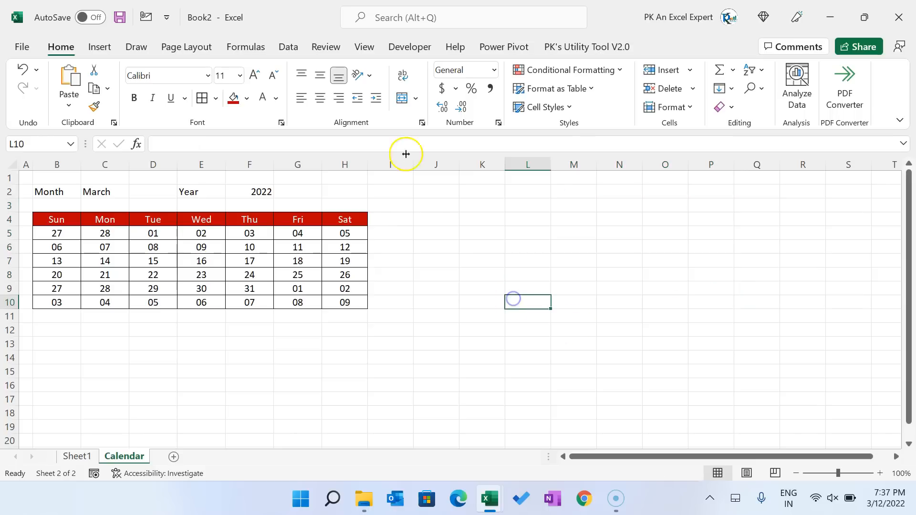
- Hide the sheet's gridlines and increase the height of calendar rows 4 to 10
left_click(371, 56)
left_click(453, 98)
left_click(470, 212)
left_click_drag(6, 223, 10, 311)
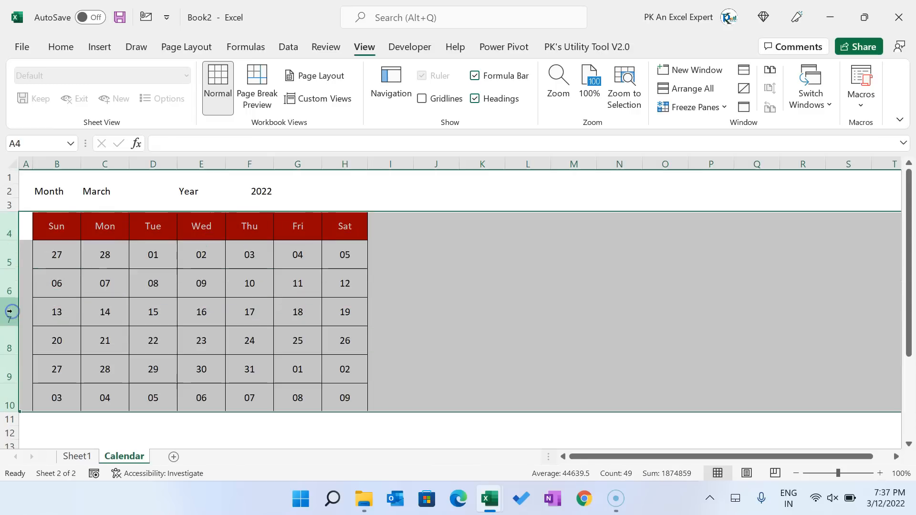
left_click(181, 284)
- Set the font of the calendar range B4:H10 to Arial Rounded MT Bold at size 18
left_click_drag(55, 228, 351, 397)
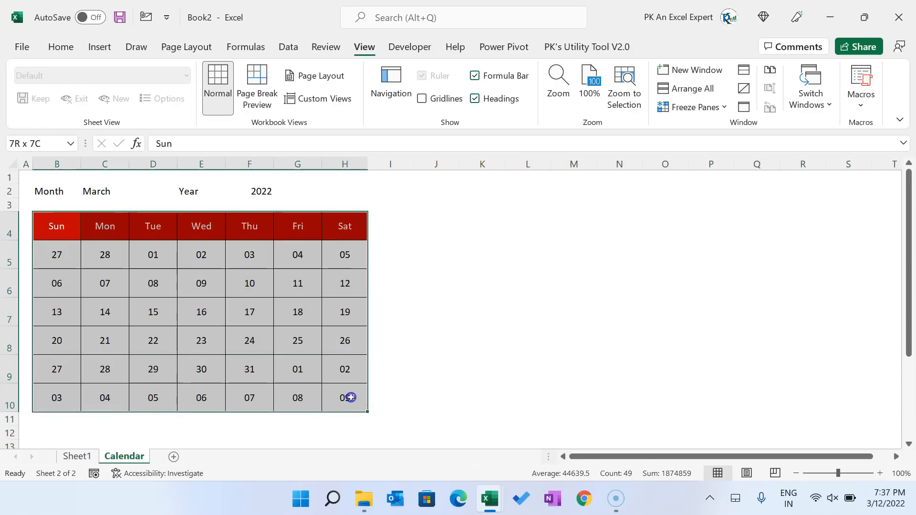
left_click(69, 48)
left_click(157, 79)
type("A")
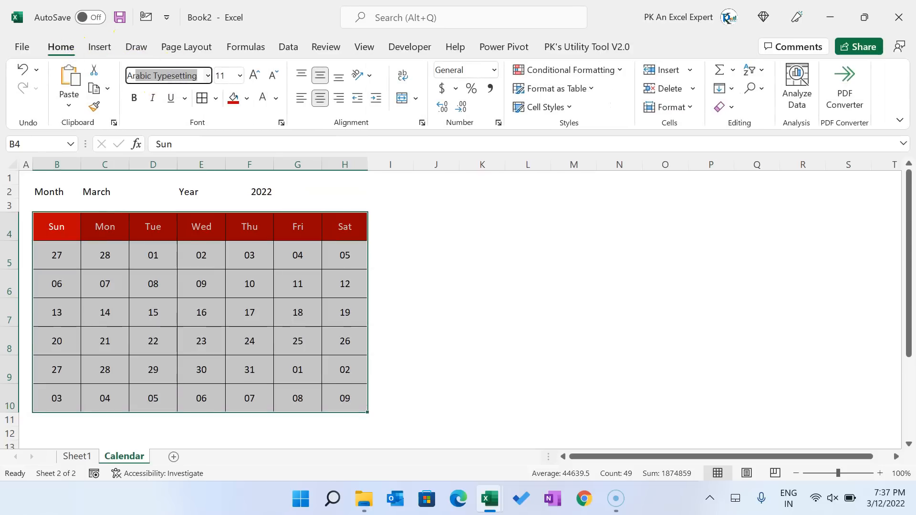
type("ri")
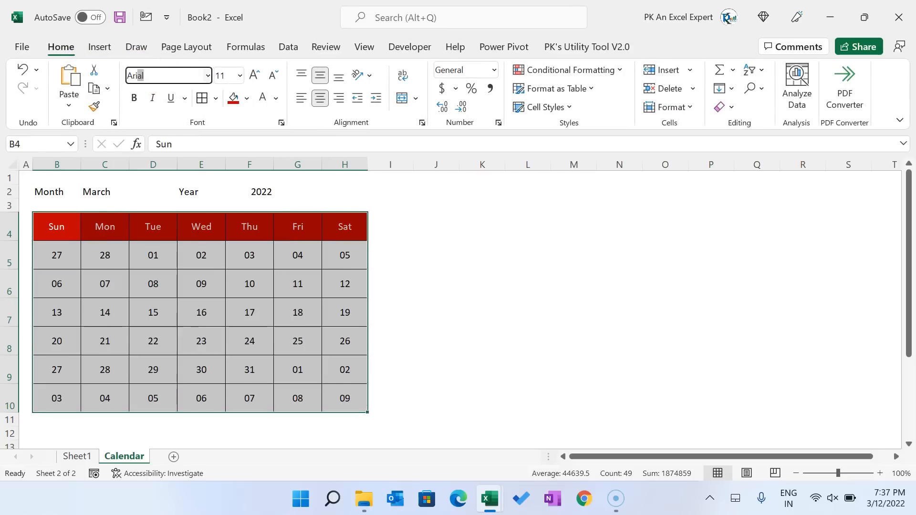
type("al Rounded MT B")
key("Return")
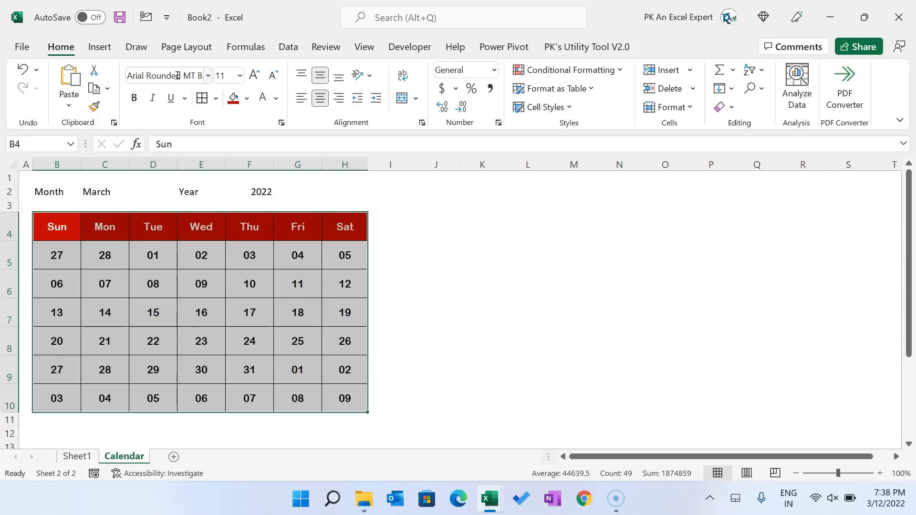
left_click(254, 74)
left_click(254, 75)
left_click(253, 75)
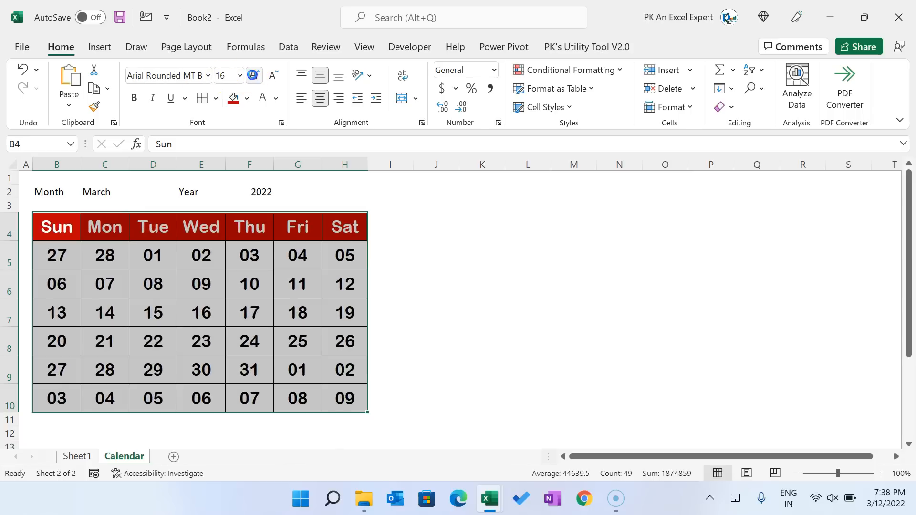
left_click(156, 227)
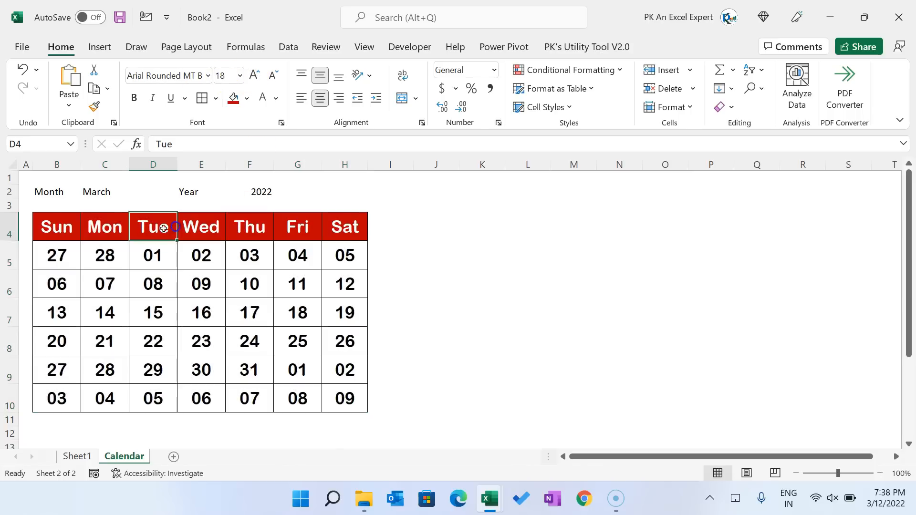
- Reduce the font size of the Sun to Sat header row B4:H4 by three increments
left_click_drag(56, 227, 365, 236)
left_click(273, 75)
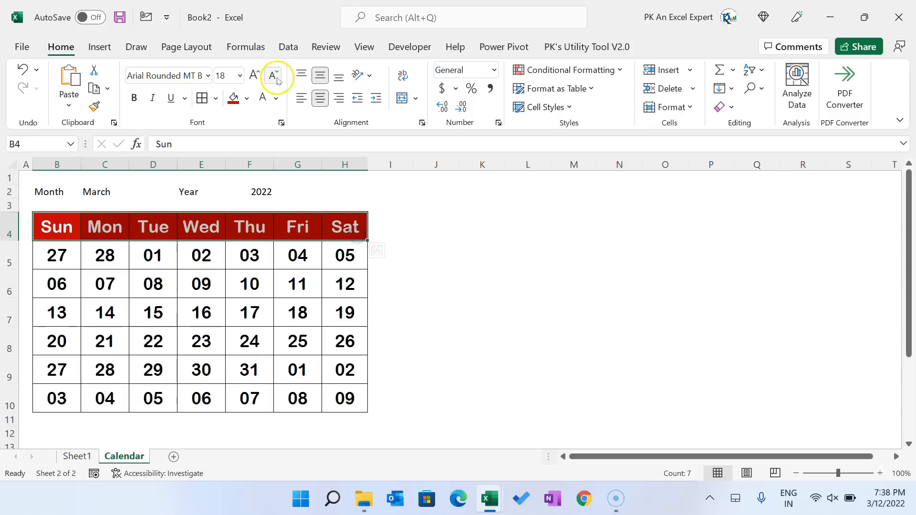
left_click(273, 75)
left_click(273, 75)
left_click(486, 297)
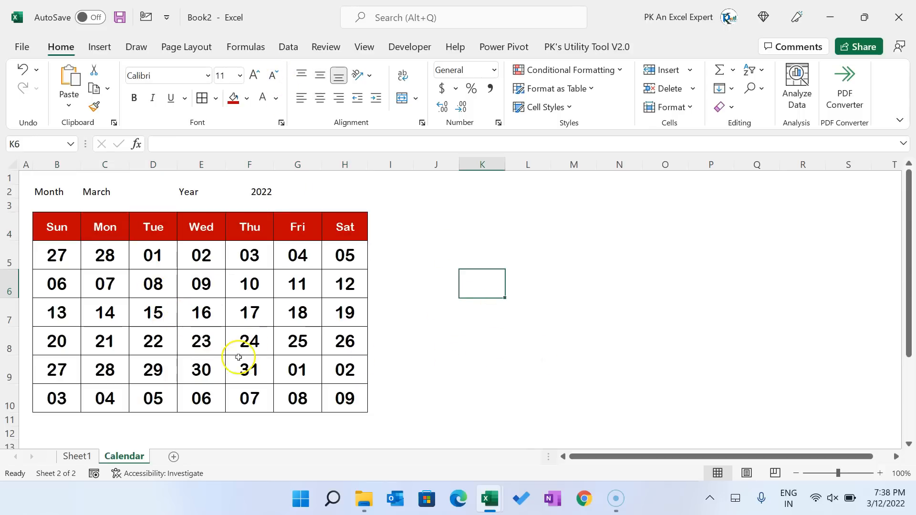
- Fill the Sunday dates B5:B10 with a light gold color
left_click(58, 253)
left_click_drag(59, 284, 68, 396)
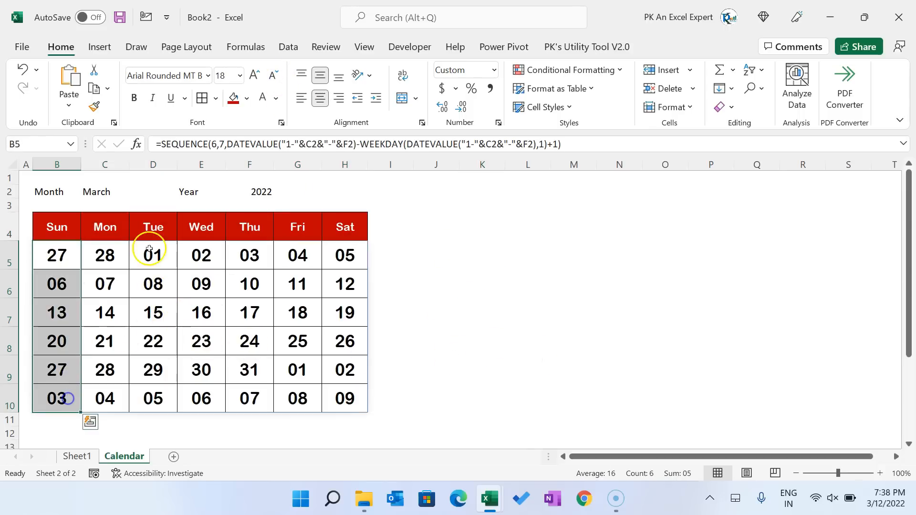
left_click(246, 98)
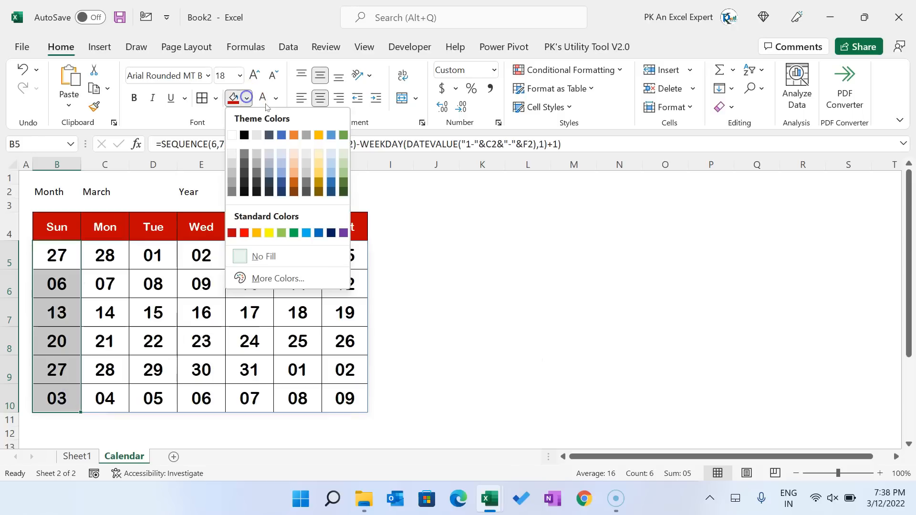
left_click(318, 153)
left_click(569, 264)
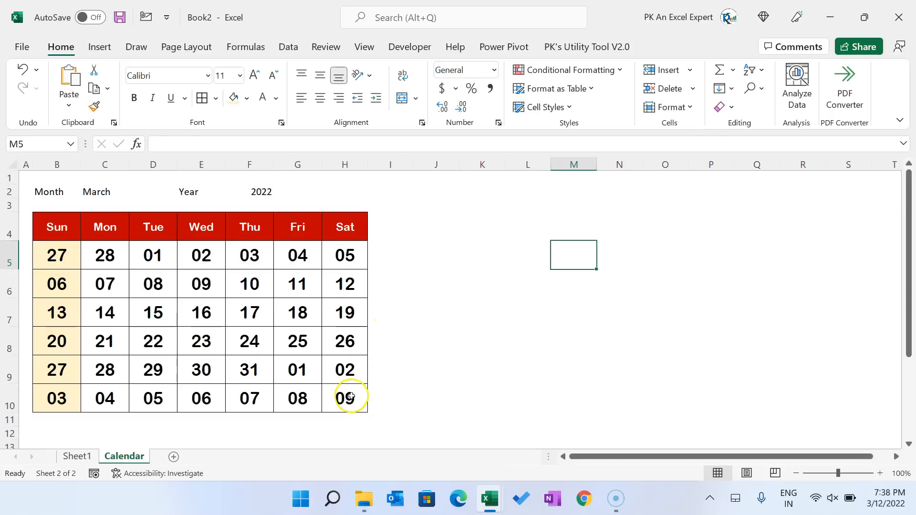
- Start a new conditional formatting rule for B5:H10 that uses a formula to determine which cells to format
left_click_drag(347, 397, 36, 284)
left_click_drag(36, 284, 40, 260)
left_click_drag(62, 258, 346, 404)
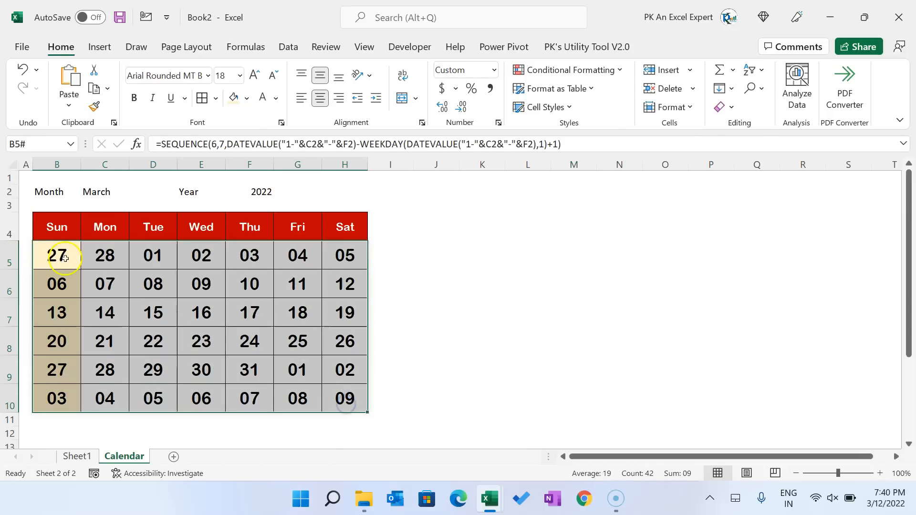
left_click(619, 69)
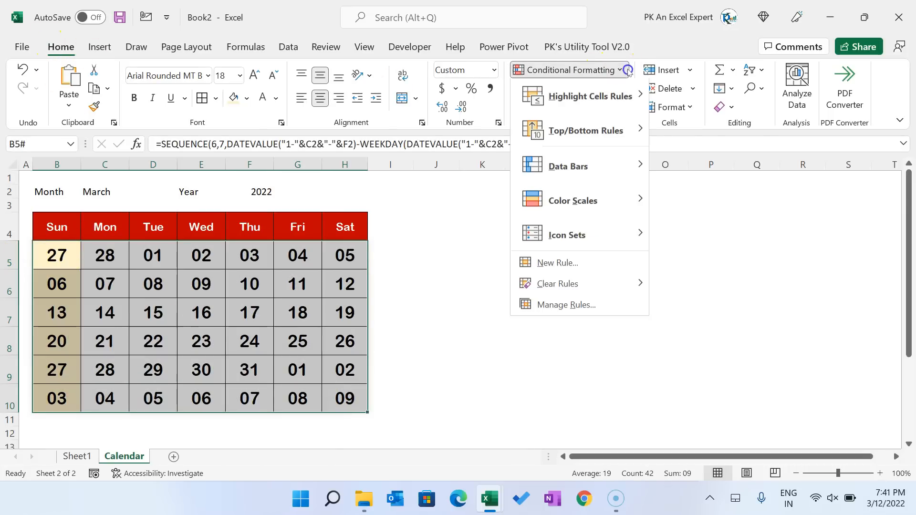
left_click(566, 266)
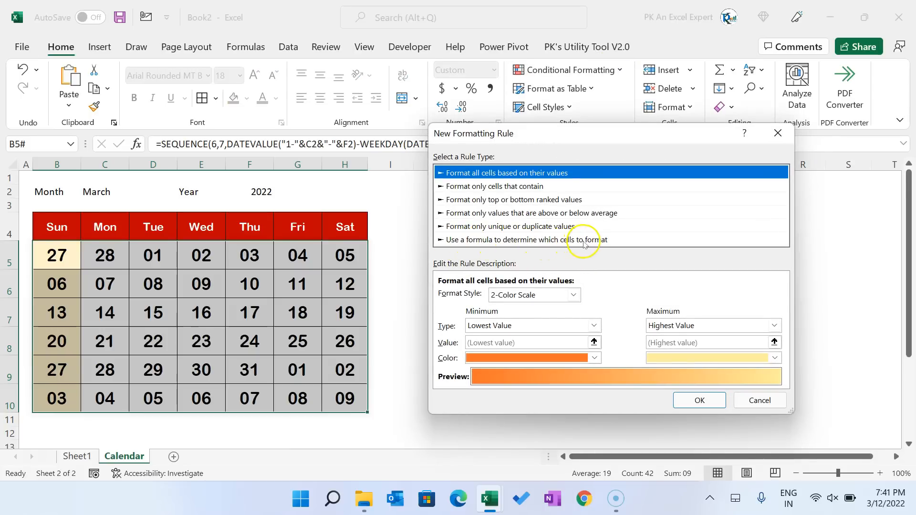
left_click(592, 240)
left_click(495, 293)
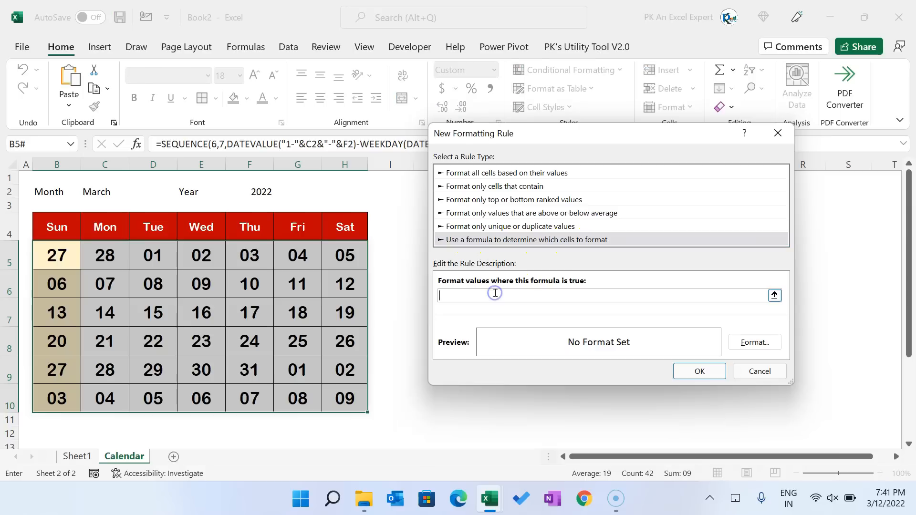
- Enter the rule formula =text(B5,"MMMM")<>$C$2 to match dates outside the month chosen in C2
left_click(72, 274)
left_click(476, 294)
left_click(51, 260)
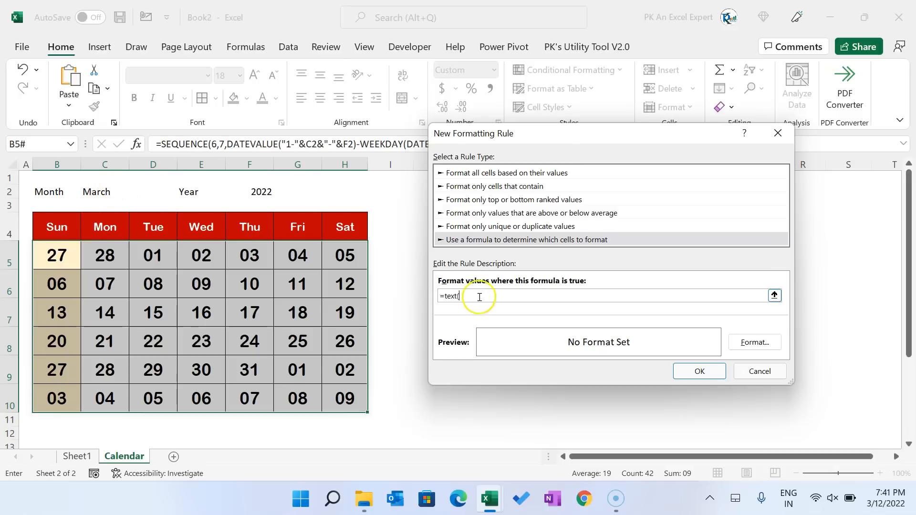
left_click(66, 253)
left_click(523, 332)
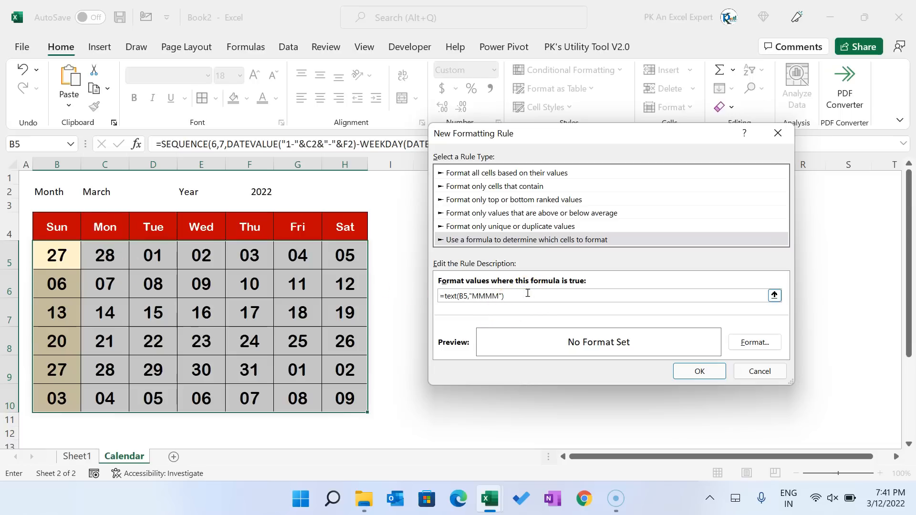
left_click(106, 193)
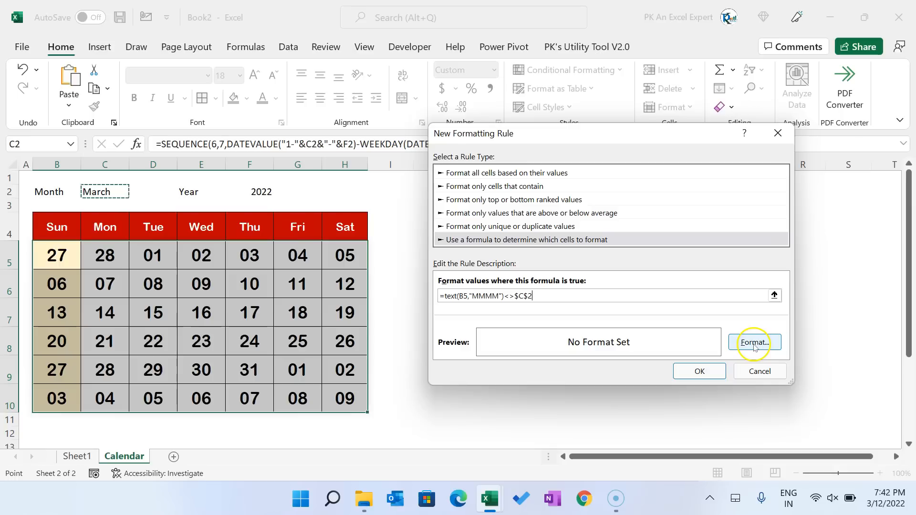
- Give the rule a light gray font color and apply it to the calendar dates
left_click(754, 344)
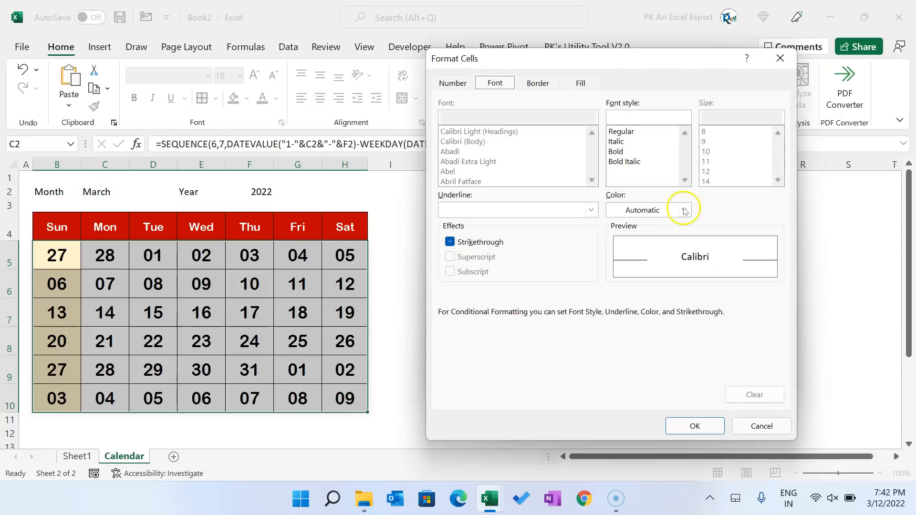
left_click(647, 210)
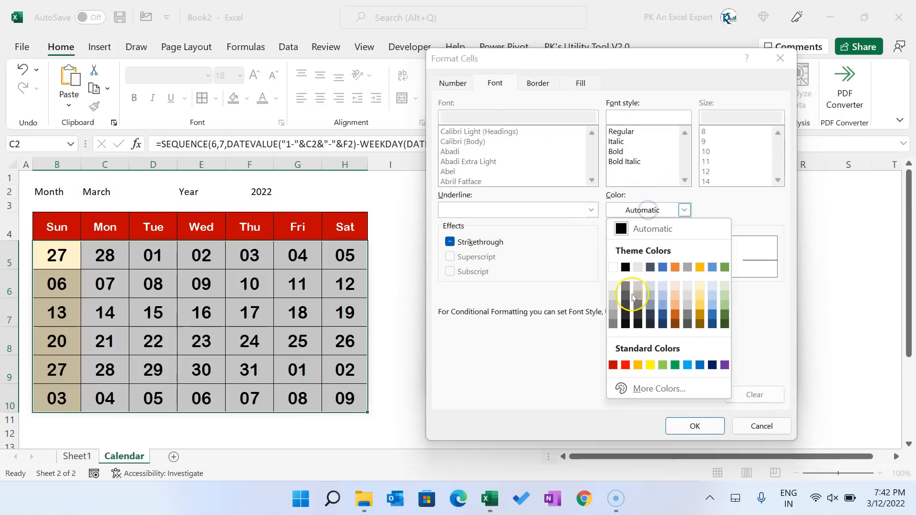
left_click(614, 296)
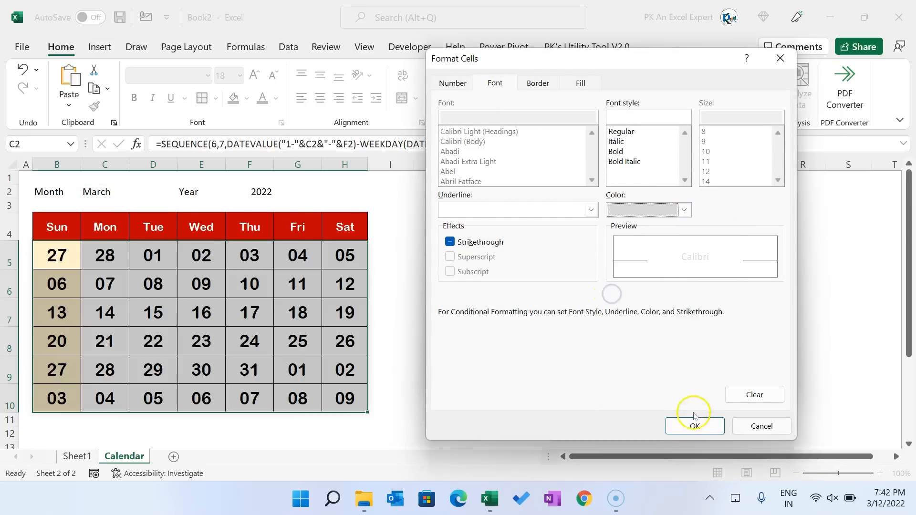
left_click(695, 420)
left_click(700, 370)
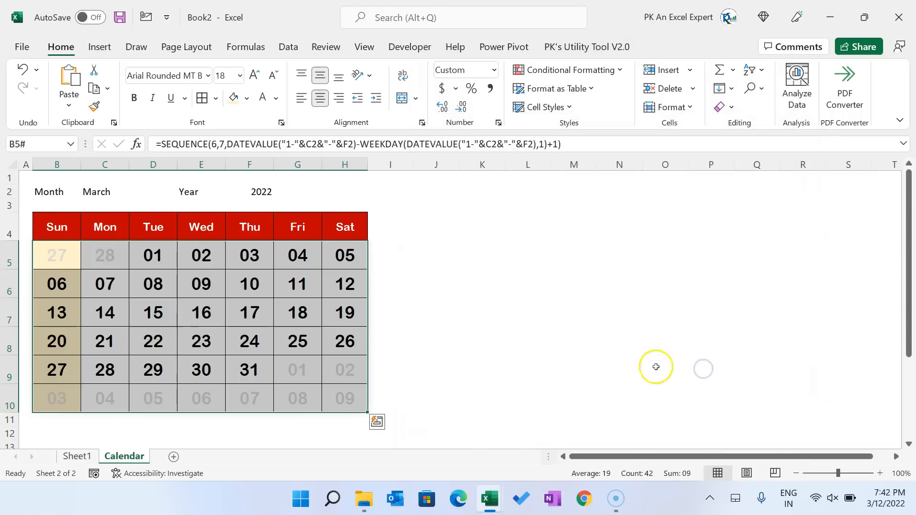
left_click(514, 349)
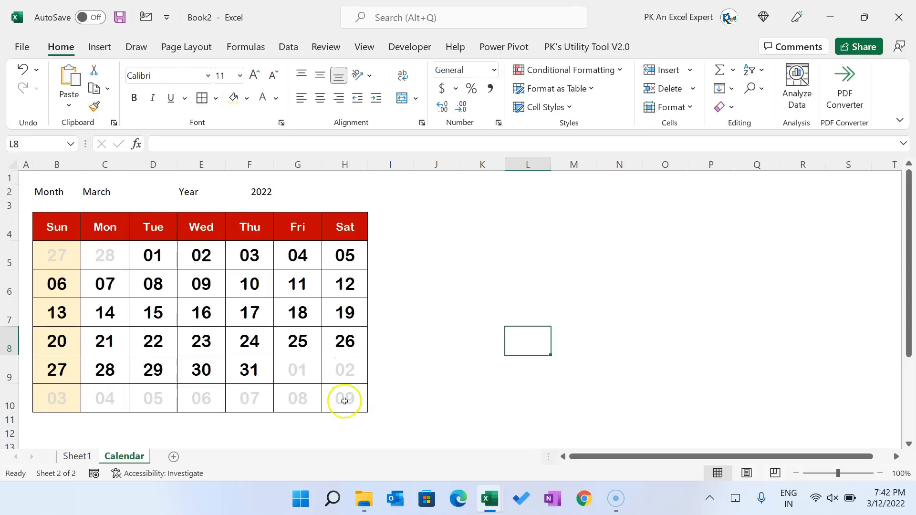
- Compare the month in C2 with the grayed adjacent-month dates in B5 and row 10
left_click(102, 193)
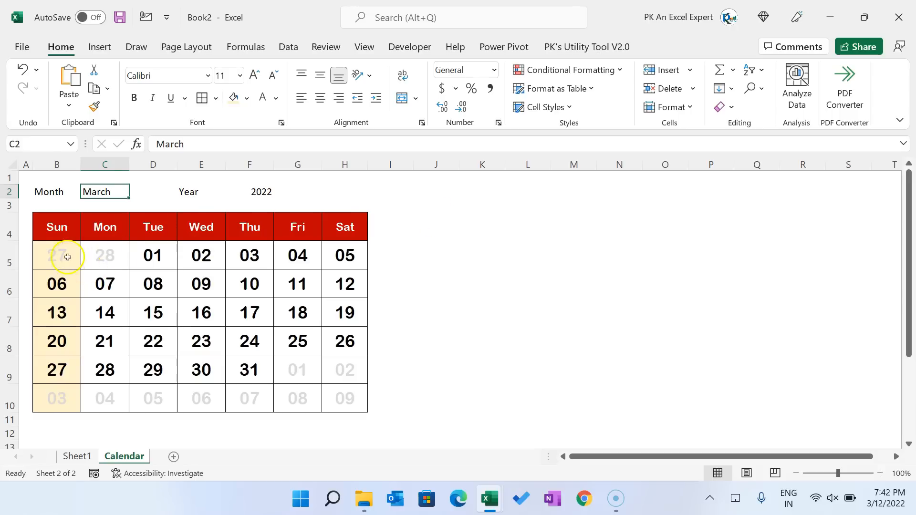
left_click(58, 256)
left_click(101, 194)
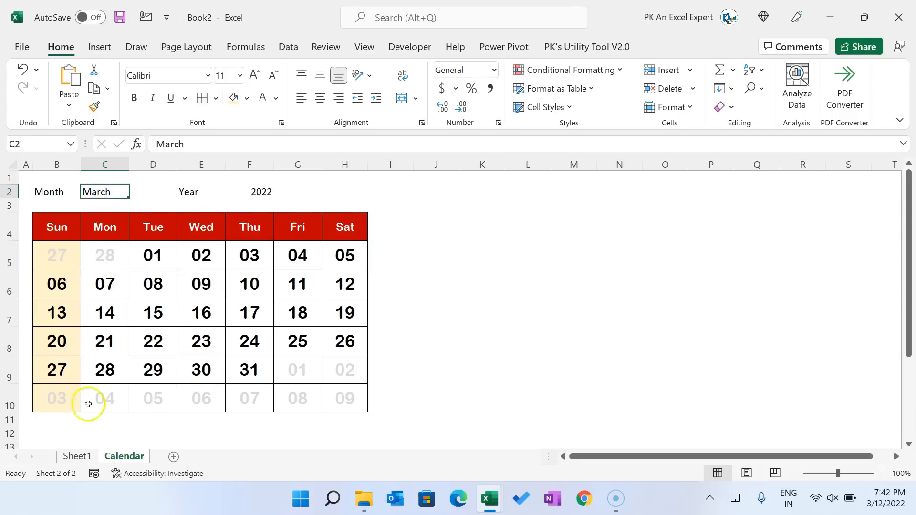
left_click_drag(73, 406, 364, 402)
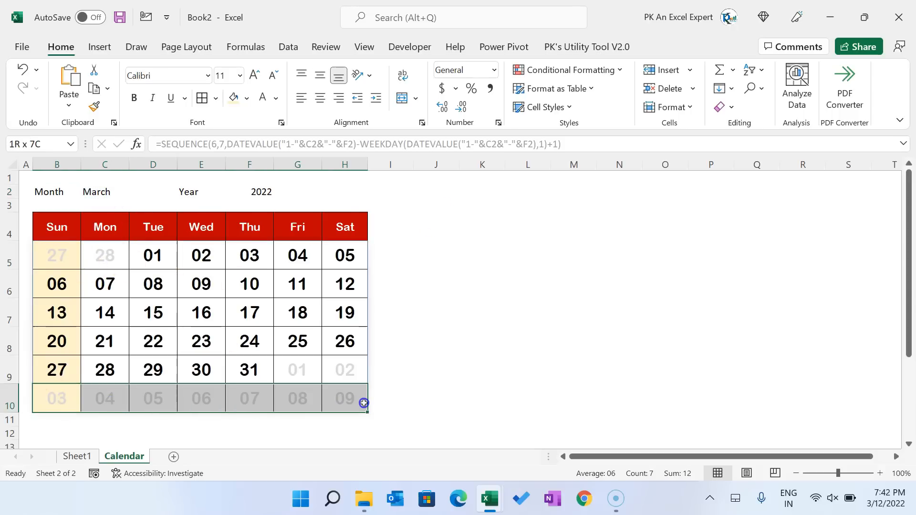
left_click(420, 398)
left_click_drag(52, 403, 344, 403)
left_click(429, 388)
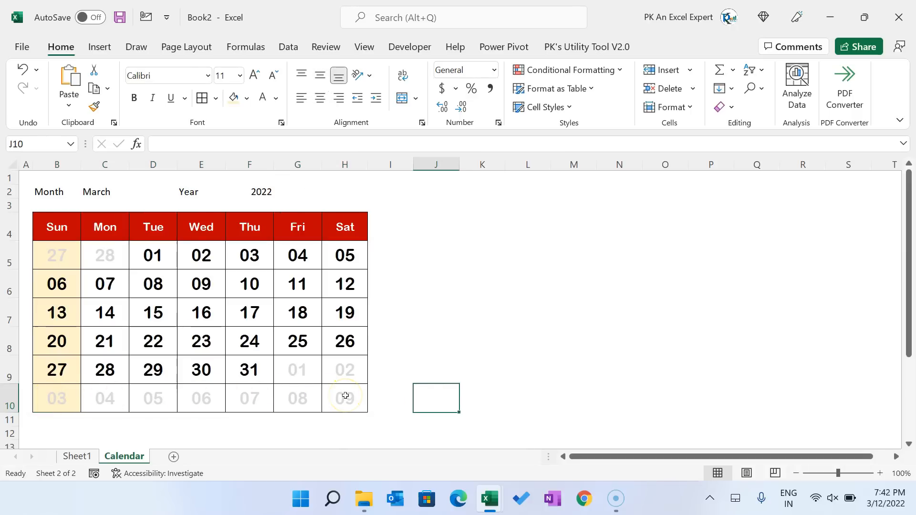
- Set the month in C2 to January to test the calendar, and check the formula in B5 and the last row
left_click(100, 194)
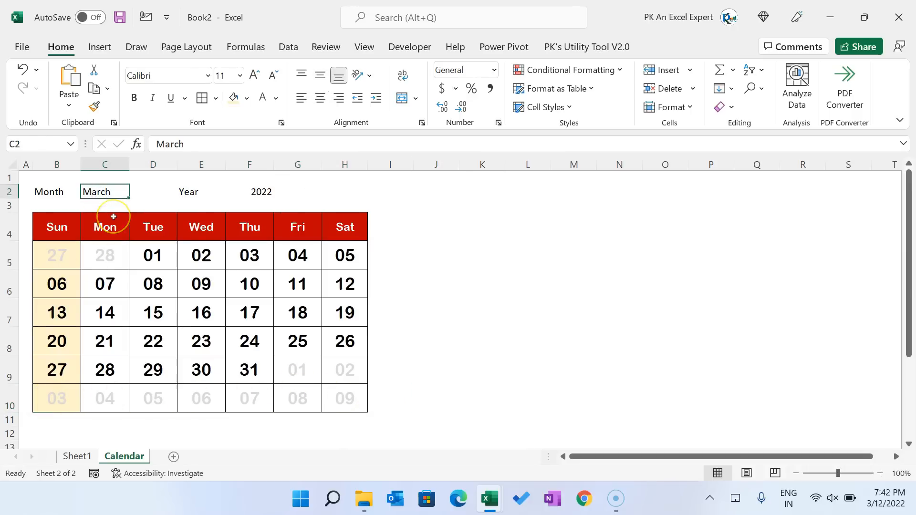
type("January")
key("Return")
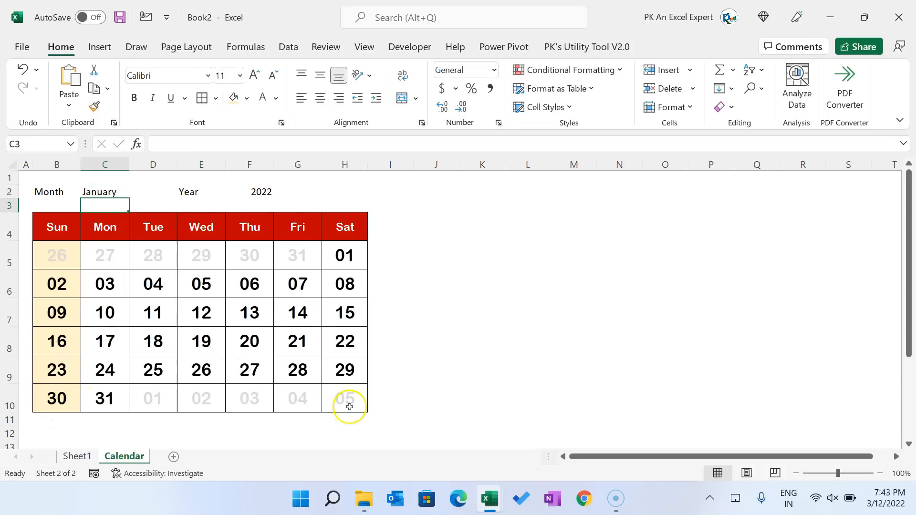
left_click(67, 254)
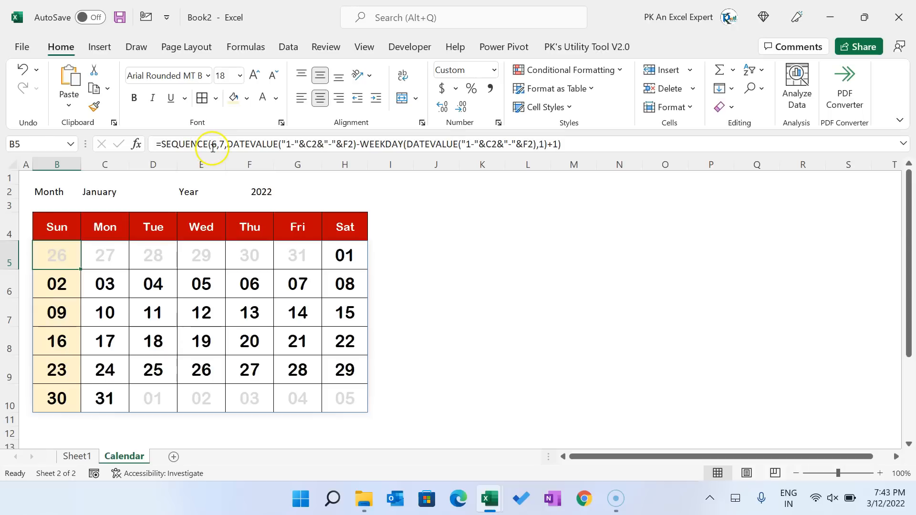
left_click(431, 306)
left_click_drag(78, 390, 356, 398)
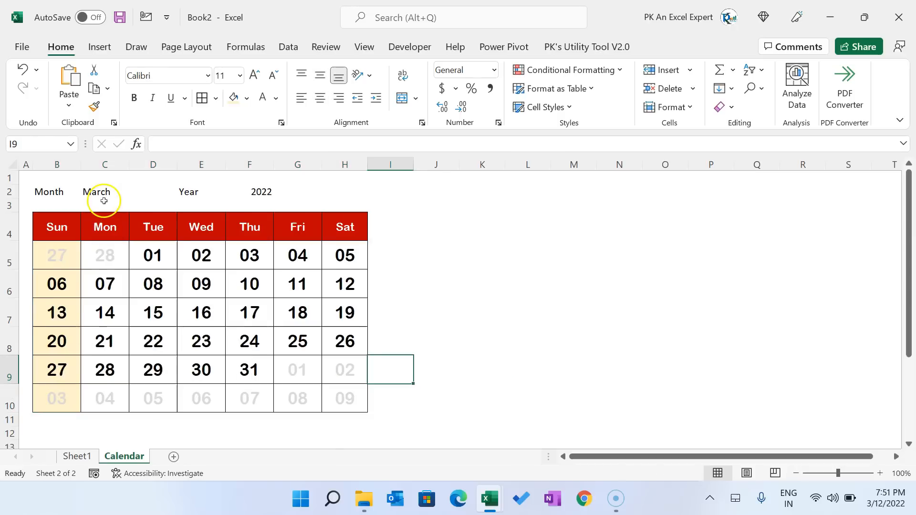
- Start a new formula-based conditional formatting rule for the last calendar row, B10:H10
left_click(106, 192)
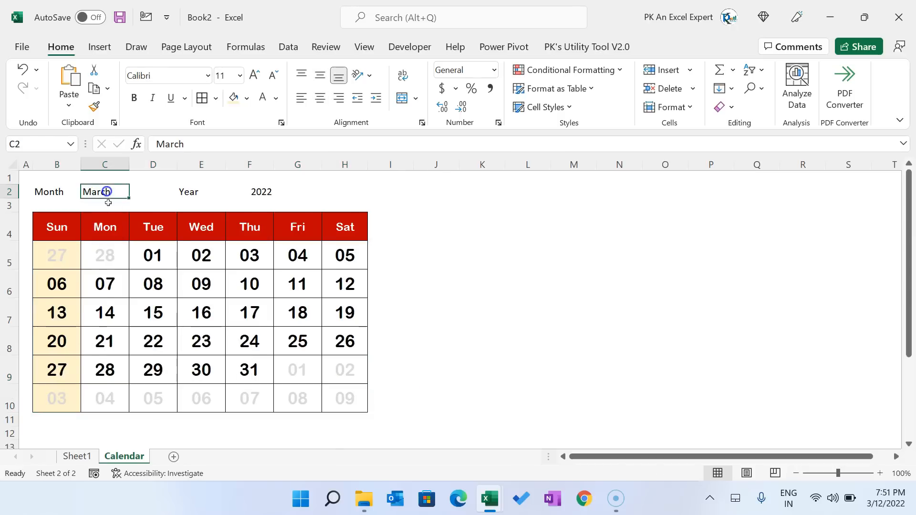
left_click_drag(57, 398, 350, 400)
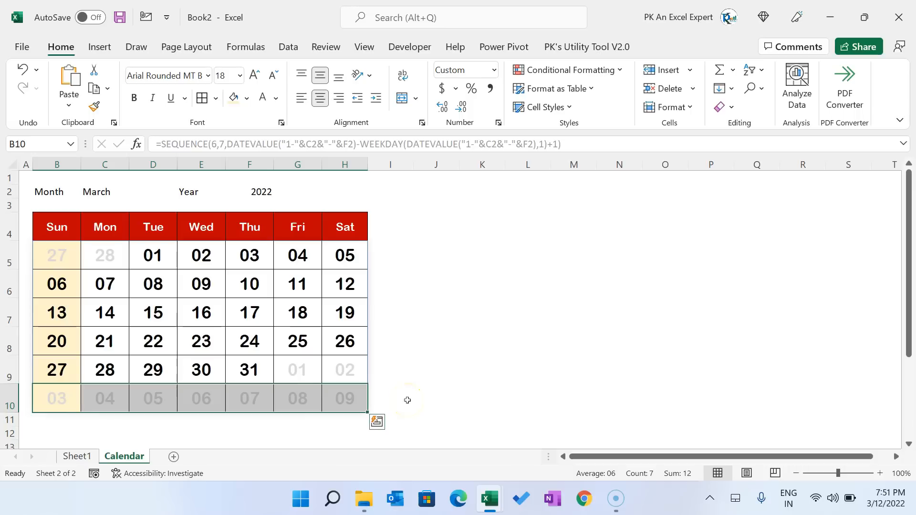
left_click_drag(55, 398, 352, 395)
key("alt+h")
key("l")
key("r")
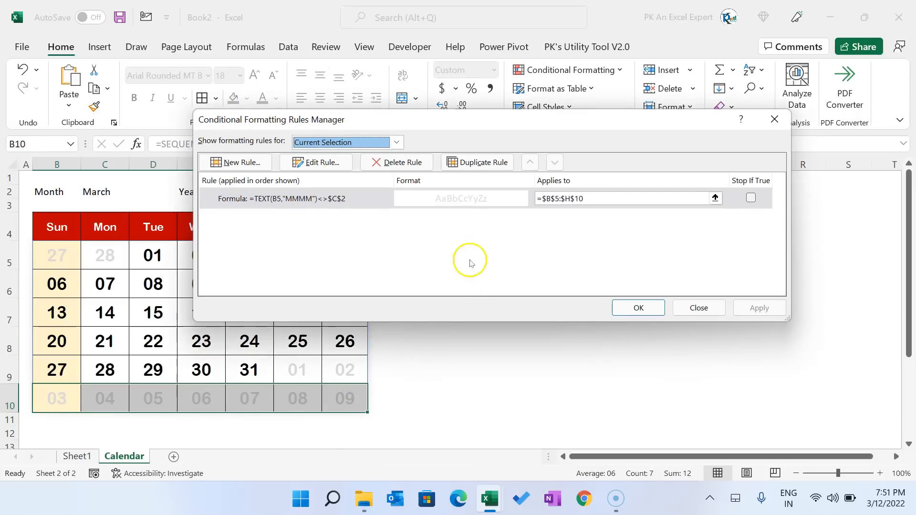
left_click(249, 163)
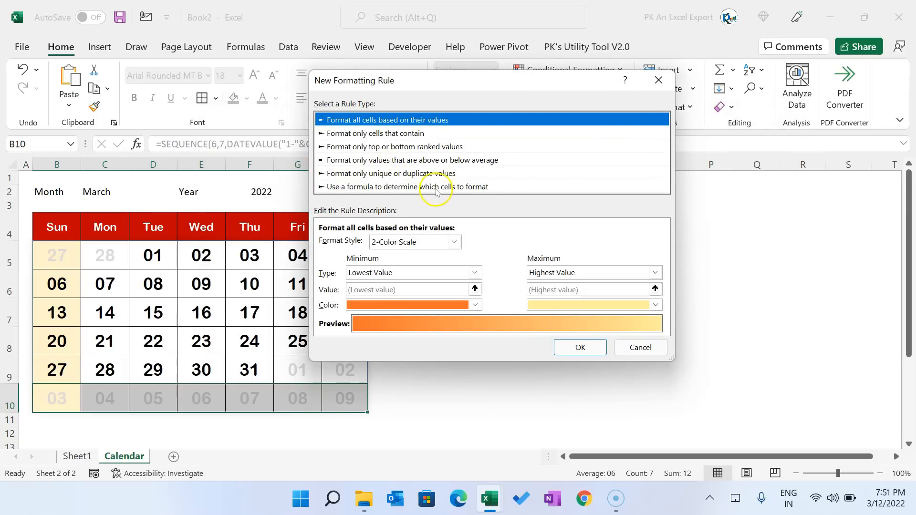
left_click(453, 187)
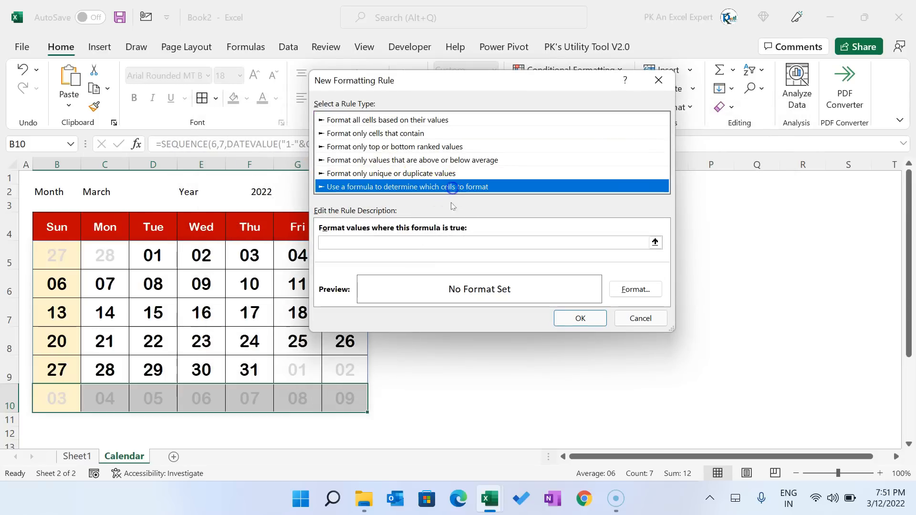
- Enter the rule formula =Day(B10)<20 with a relative reference to B10
left_click(398, 246)
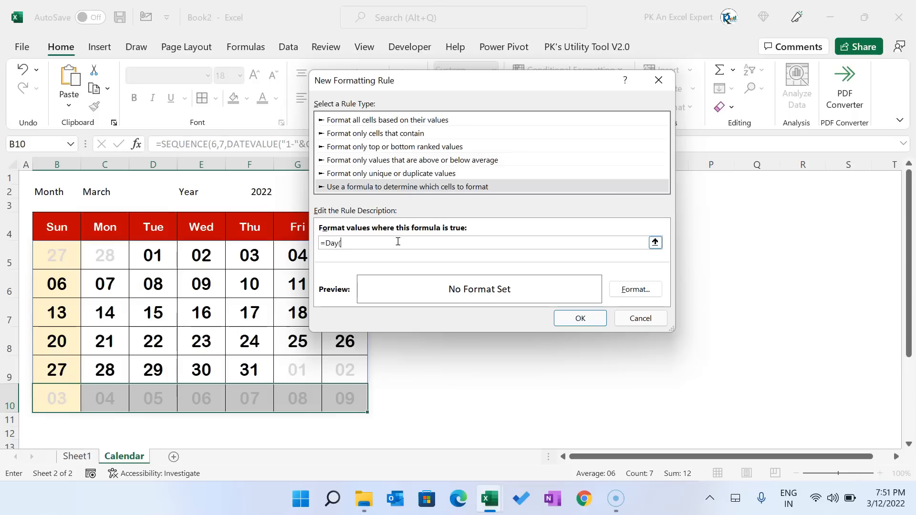
left_click(57, 398)
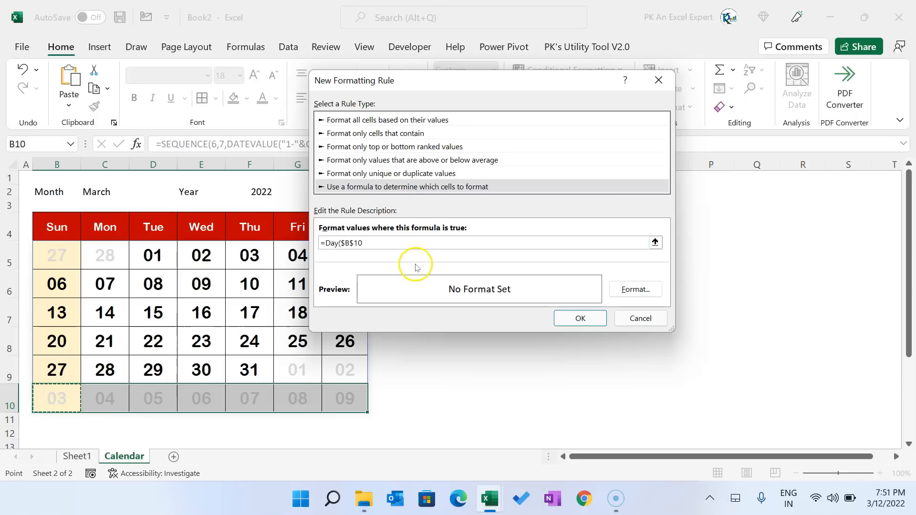
key("F4")
type(")<20")
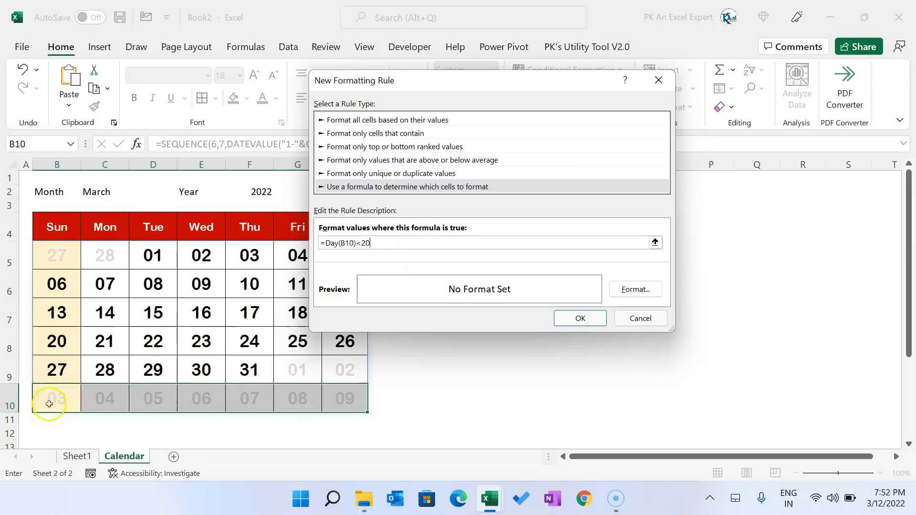
- Give the rule no fill color and the custom number format ;;; to hide the dates, and apply it to row 10
left_click(636, 290)
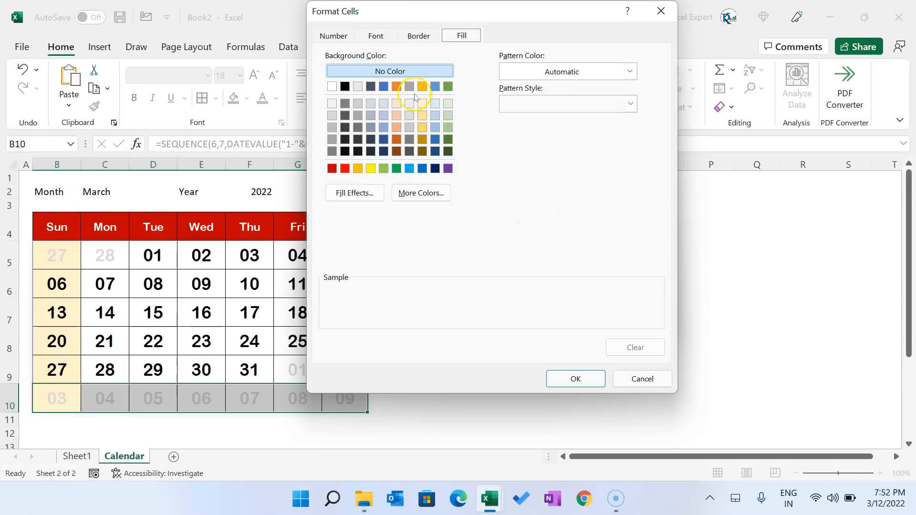
left_click(372, 74)
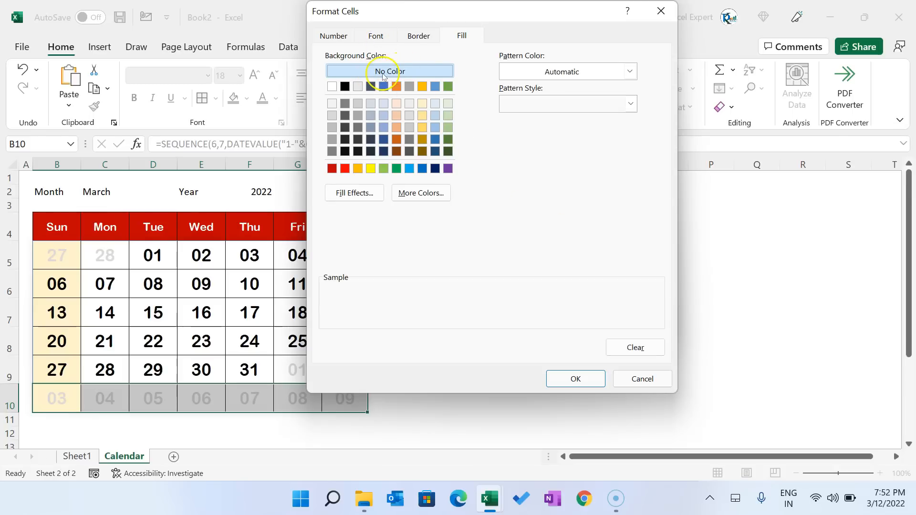
left_click(380, 38)
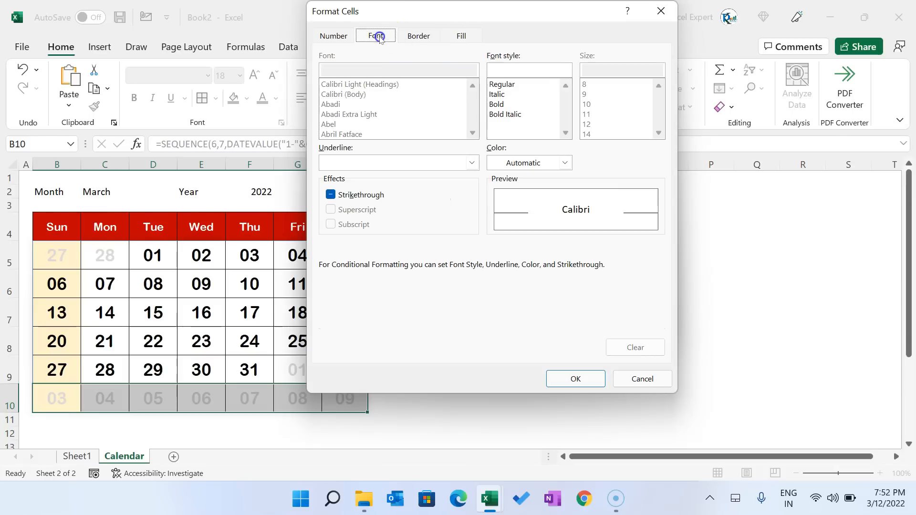
left_click(333, 36)
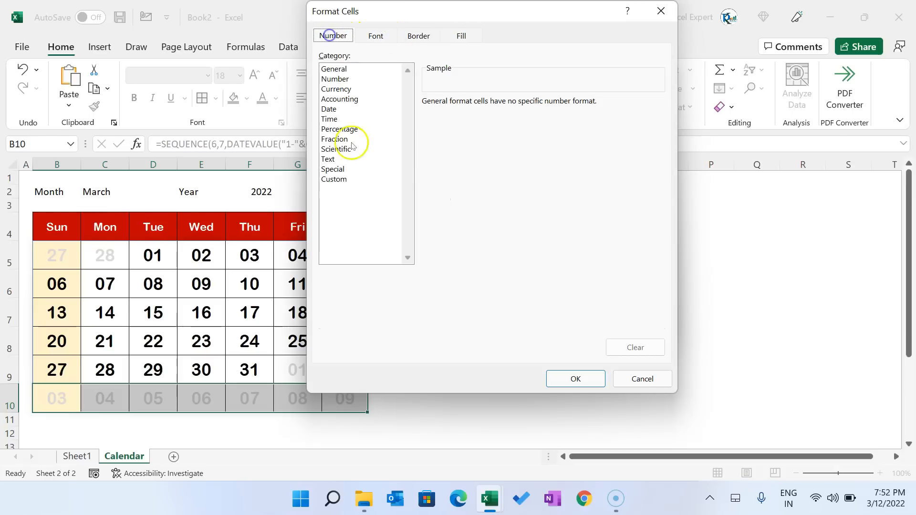
left_click(333, 179)
left_click(474, 130)
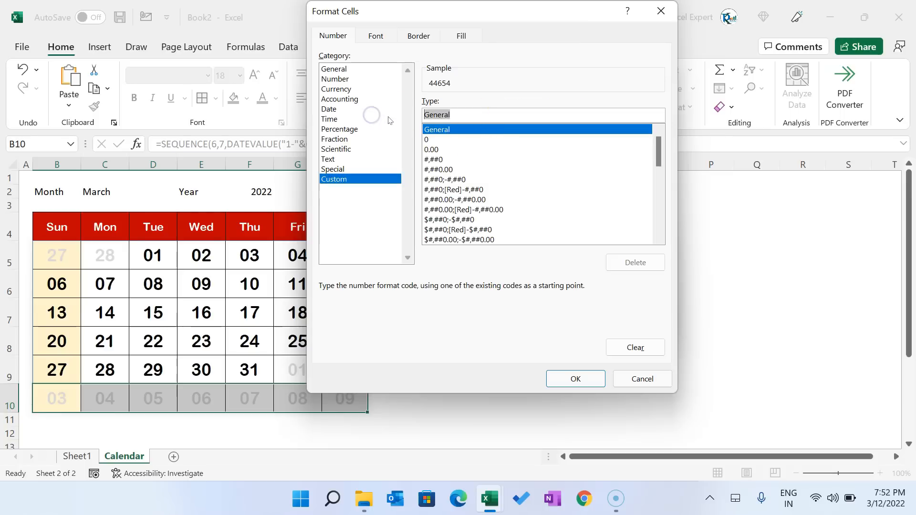
type(";;;")
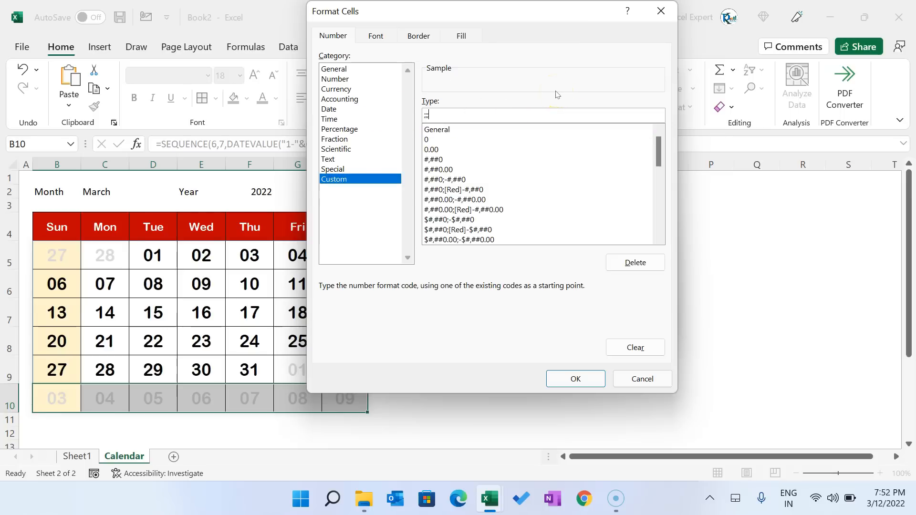
left_click(581, 378)
left_click(580, 317)
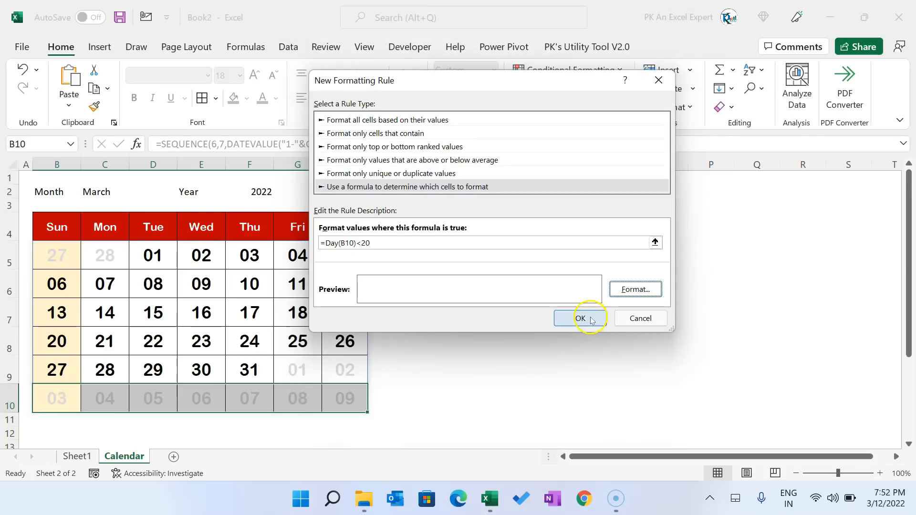
left_click(759, 308)
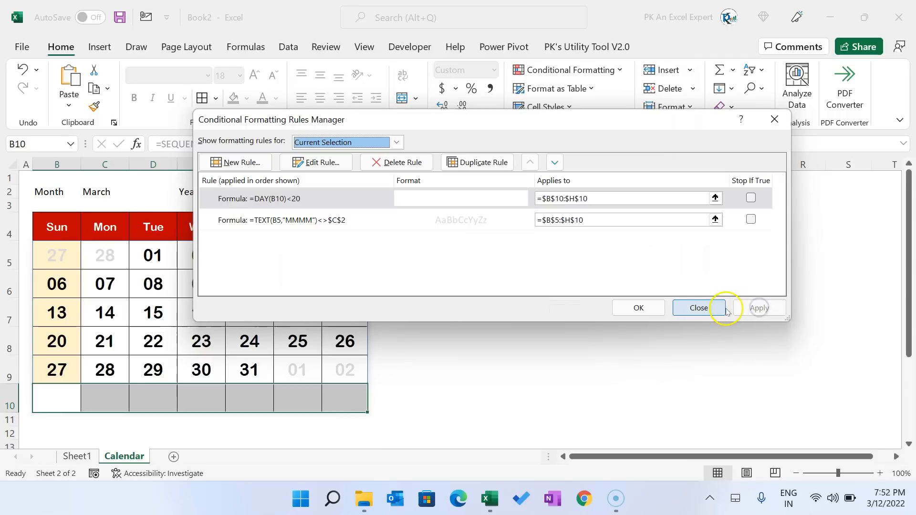
- Edit the =DAY(B10)<20 rule to remove the cell borders, use a light gray line color at the top edge, and apply it
left_click(296, 198)
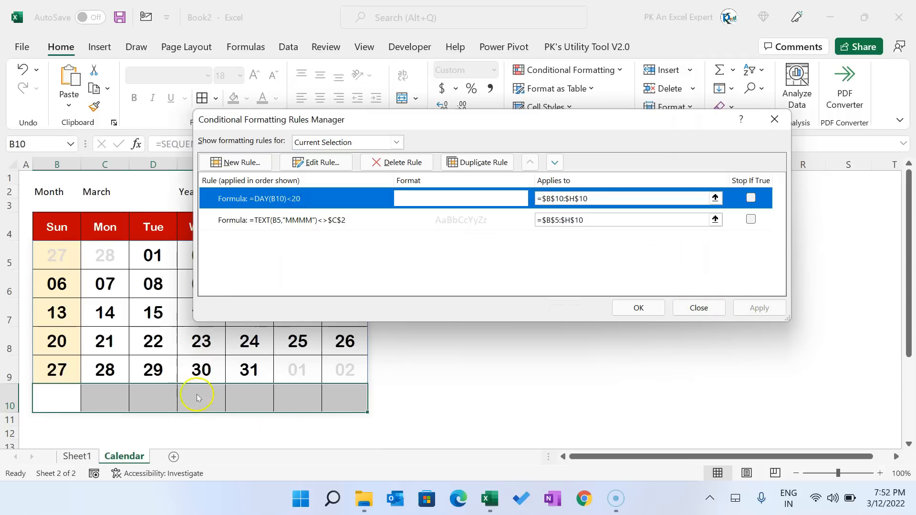
left_click(330, 163)
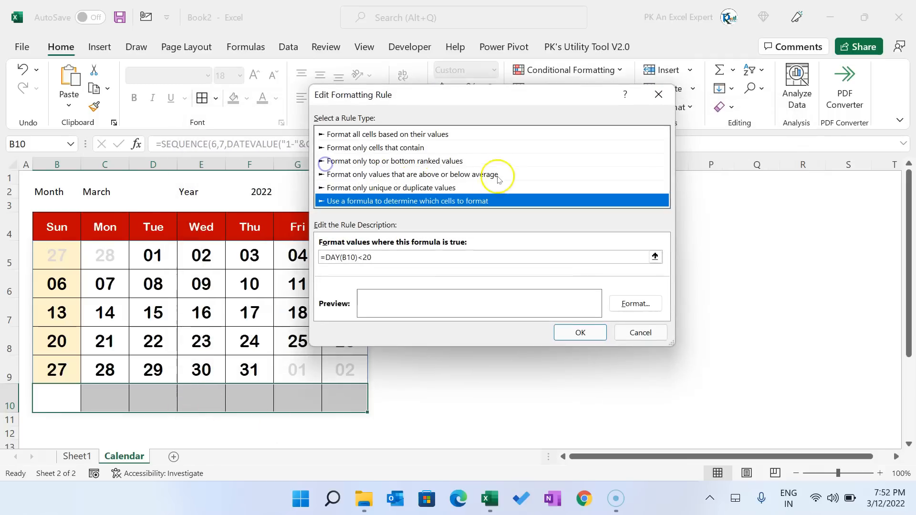
left_click(634, 302)
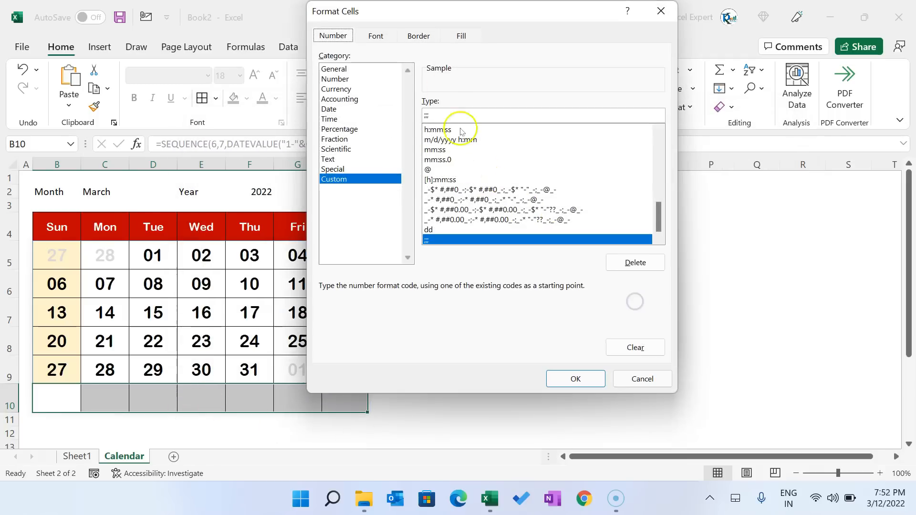
left_click(417, 35)
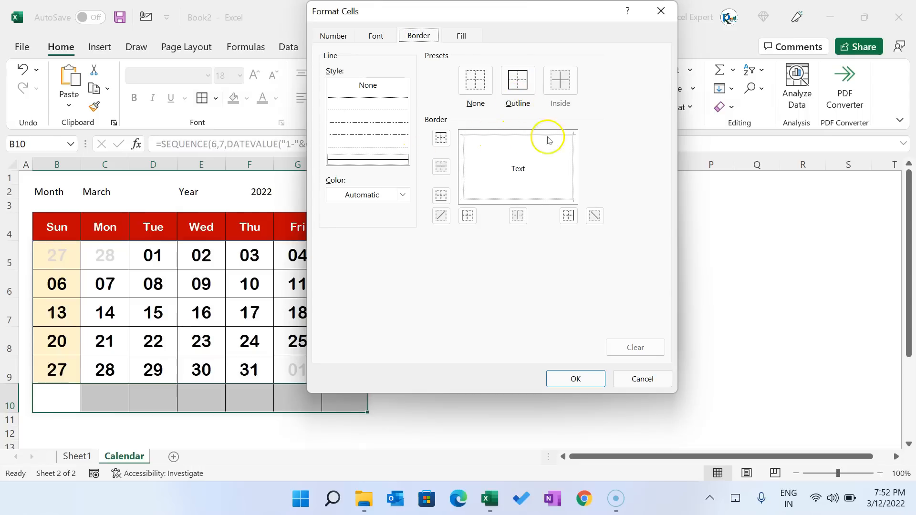
left_click(479, 84)
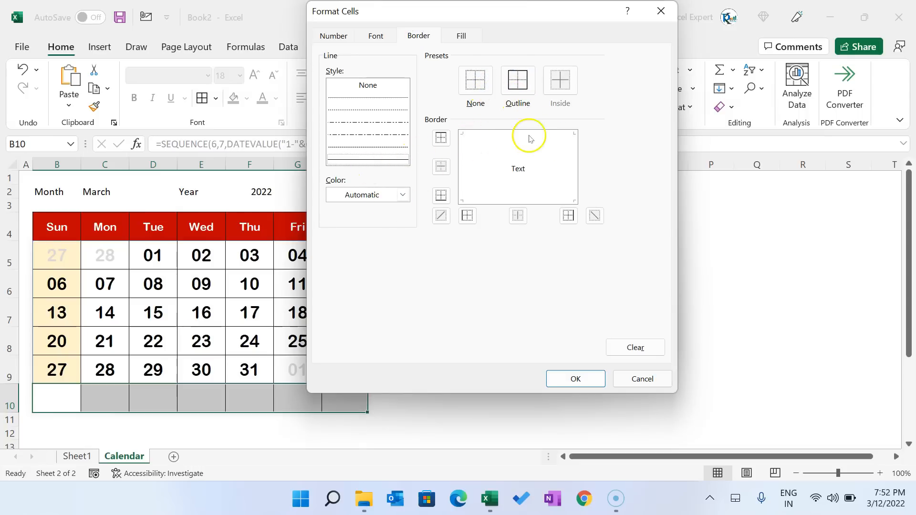
left_click(377, 196)
left_click(333, 280)
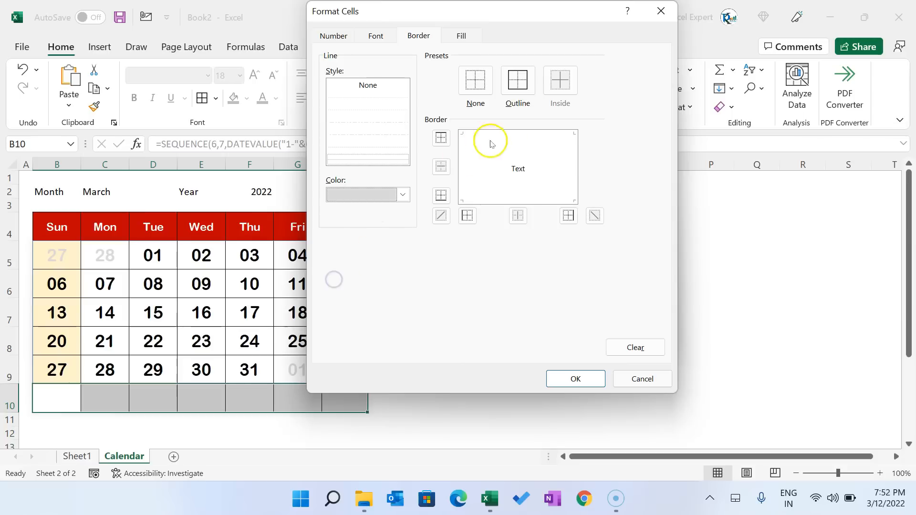
left_click(520, 133)
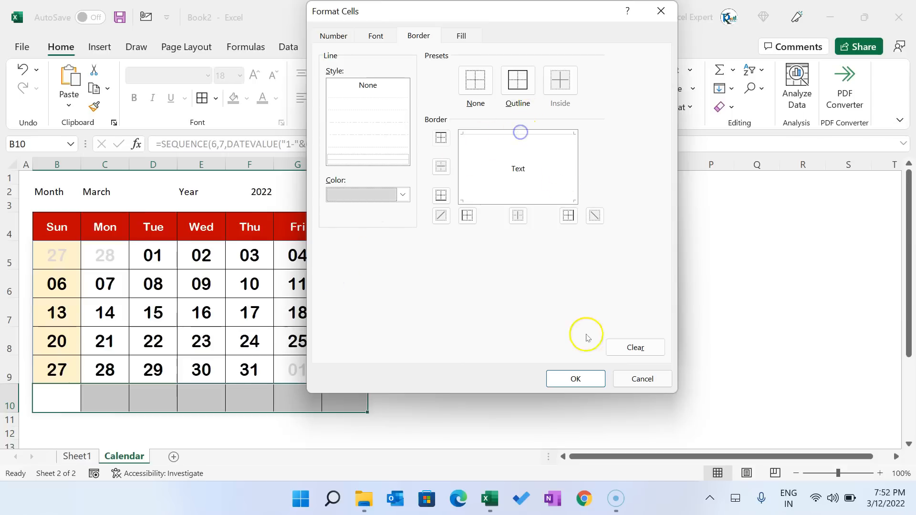
left_click(577, 378)
left_click(582, 332)
left_click(758, 308)
left_click(637, 308)
left_click(569, 366)
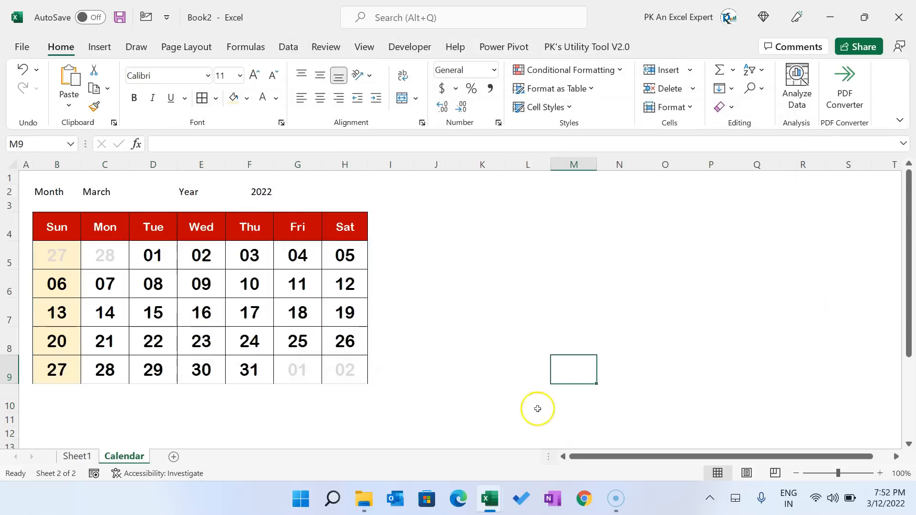
- Test the calendar by setting the month in C2 to May and then to January, and check the last row
left_click(110, 193)
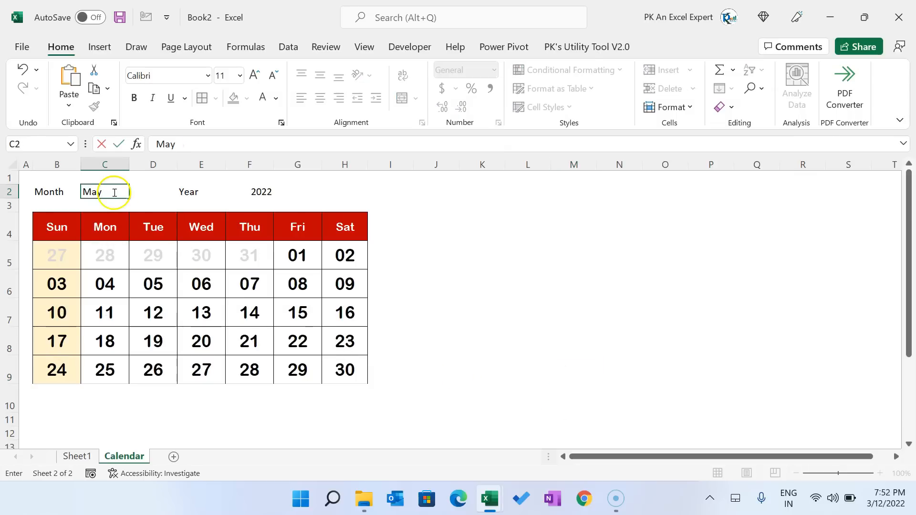
key("Return")
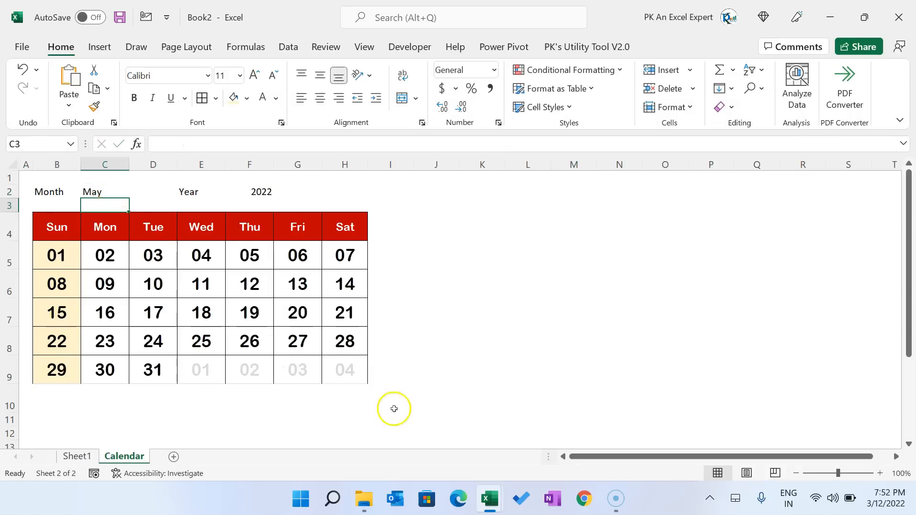
left_click(110, 190)
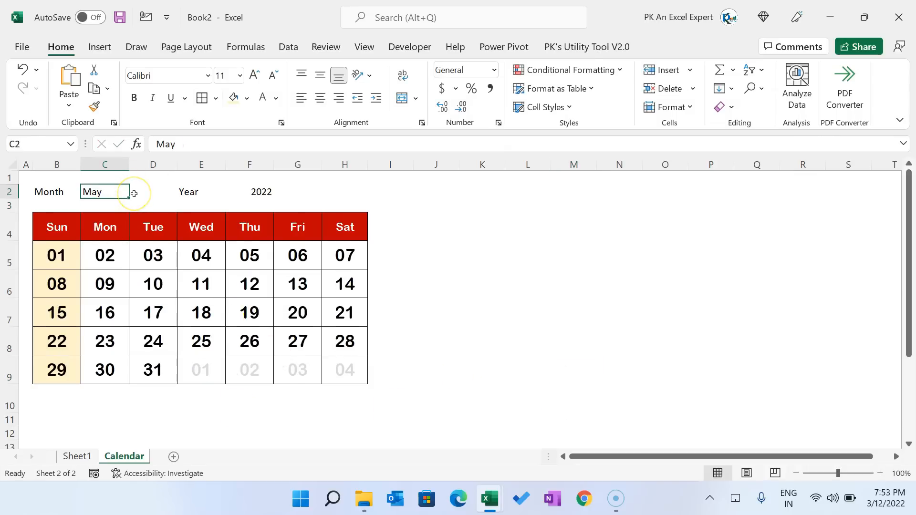
type("January")
key("Return")
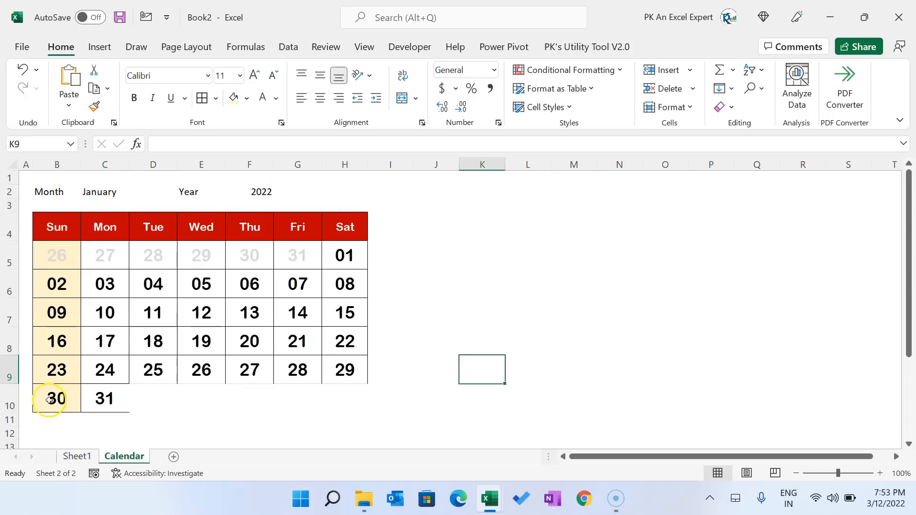
left_click(127, 401)
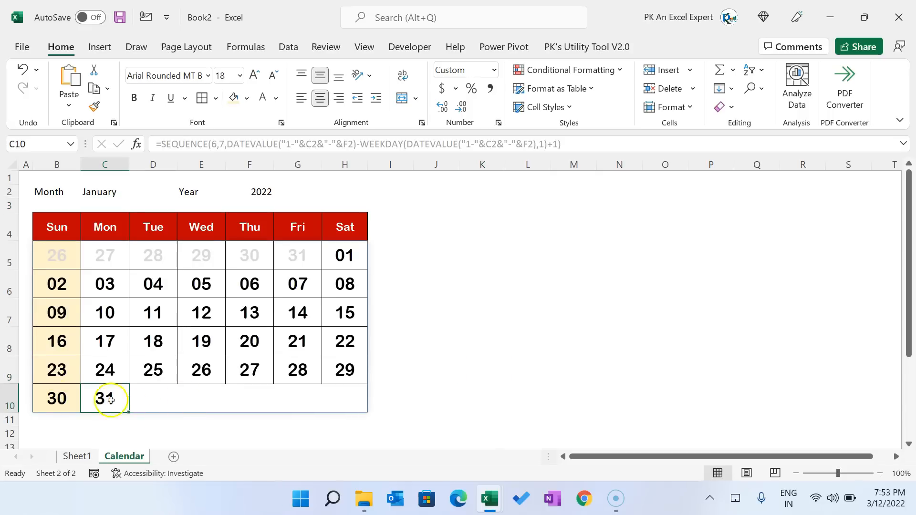
- Start a second formula-based formatting rule for B10:H10 alongside the =DAY(B10)<20 rule
left_click_drag(60, 399, 342, 398)
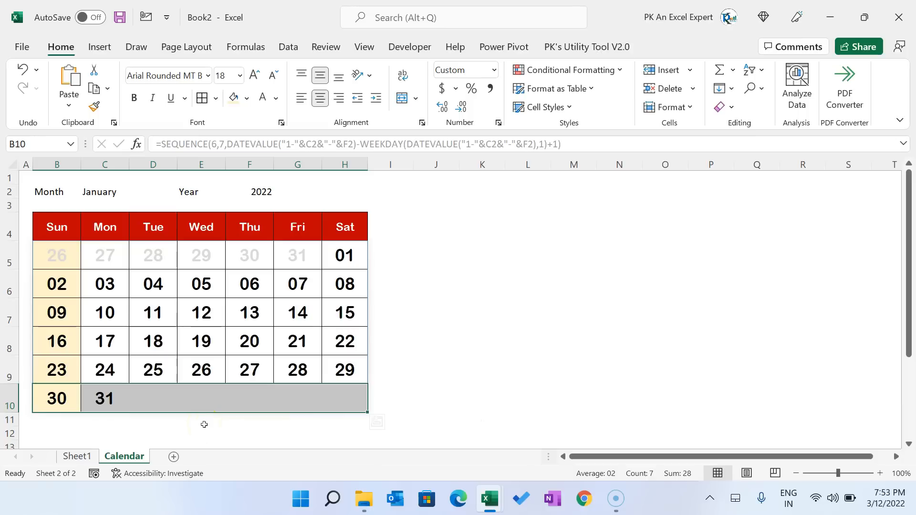
key("alt+o")
key("d")
left_click(299, 195)
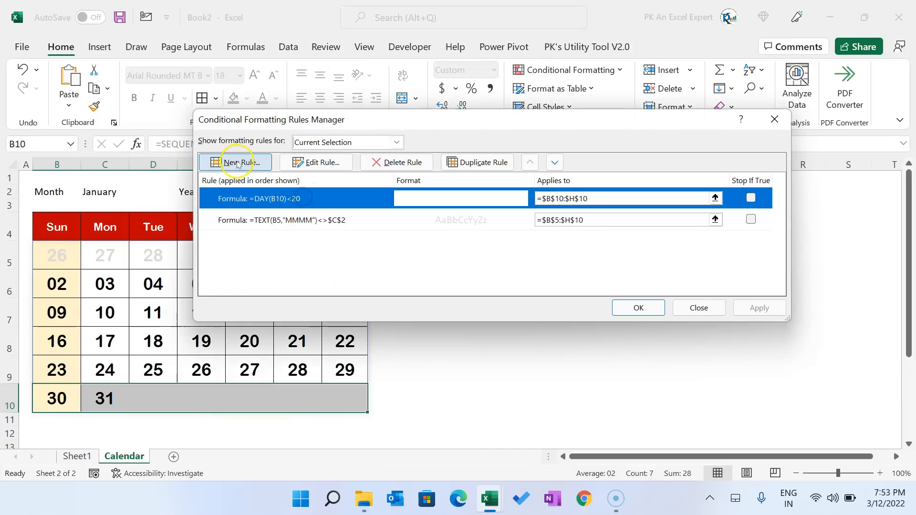
left_click(237, 163)
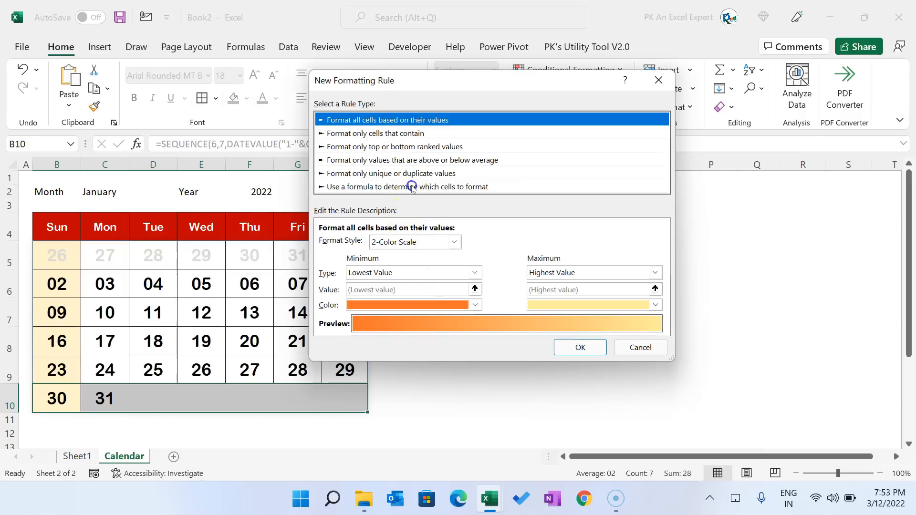
left_click(410, 186)
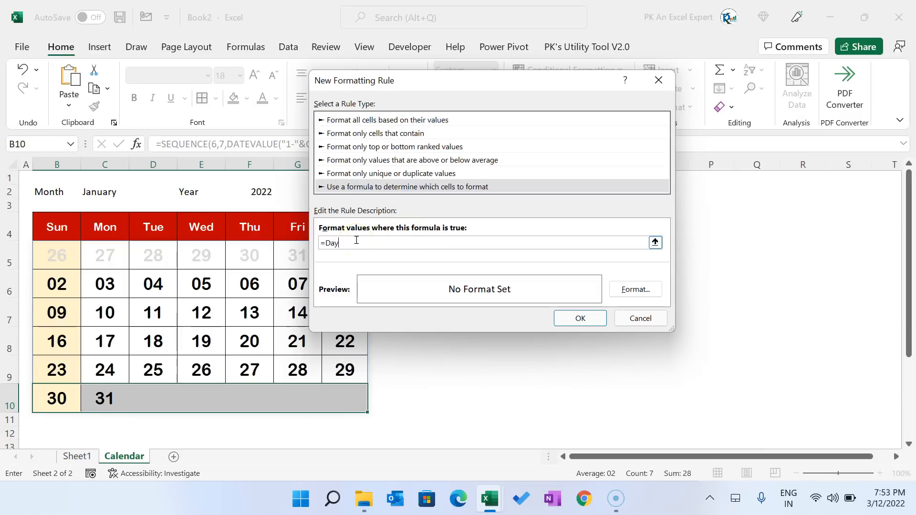
- Enter =Day(B10)>20 as the new rule's formula, with a relative reference to B10
type("=Day(")
left_click(56, 398)
key("F4")
key("F4")
key("F4")
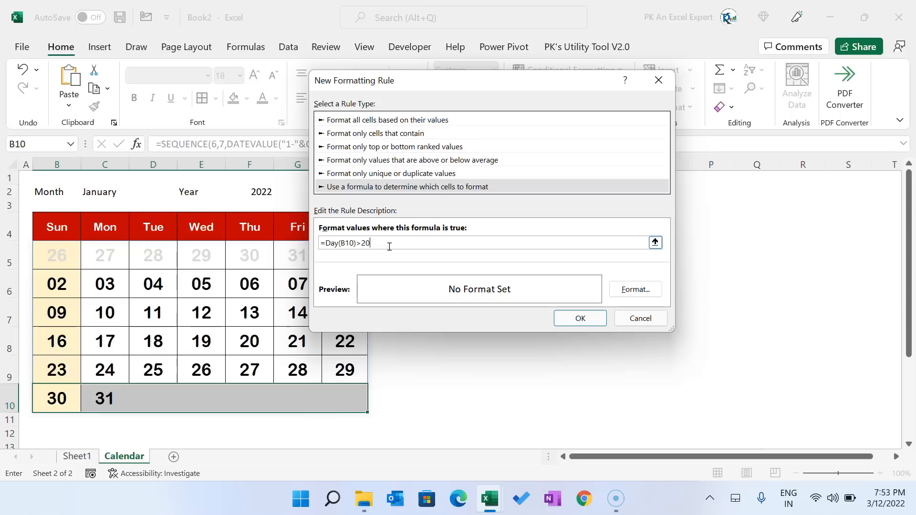
- Give the =DAY(B10)>20 rule a light gray outline border and apply it to B10:H10
left_click(624, 292)
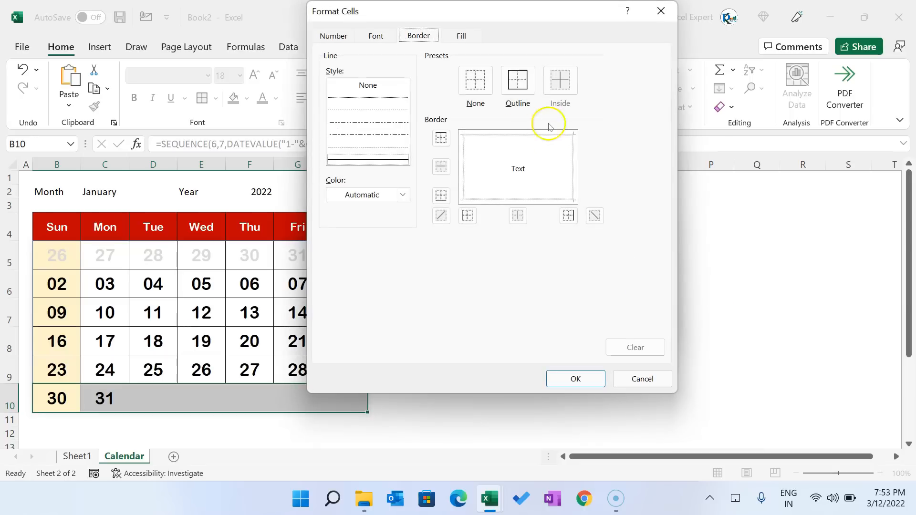
left_click(378, 193)
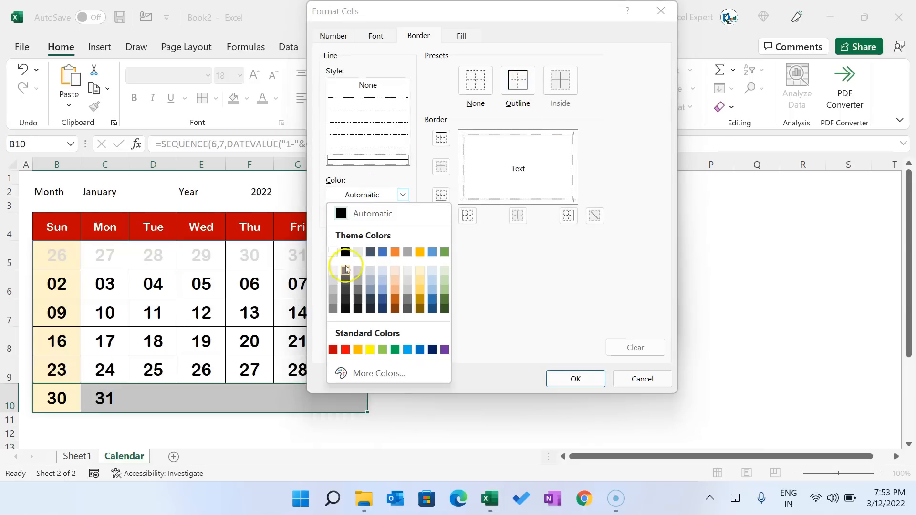
left_click(333, 280)
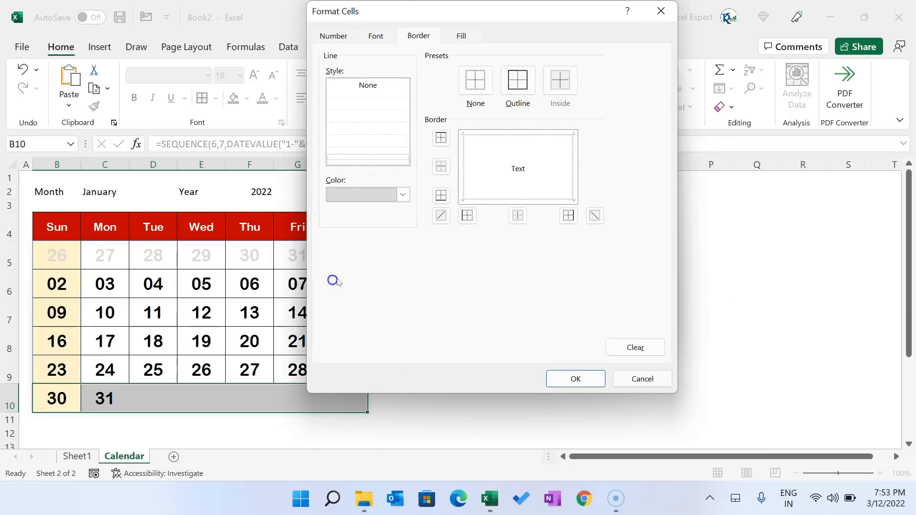
left_click(515, 82)
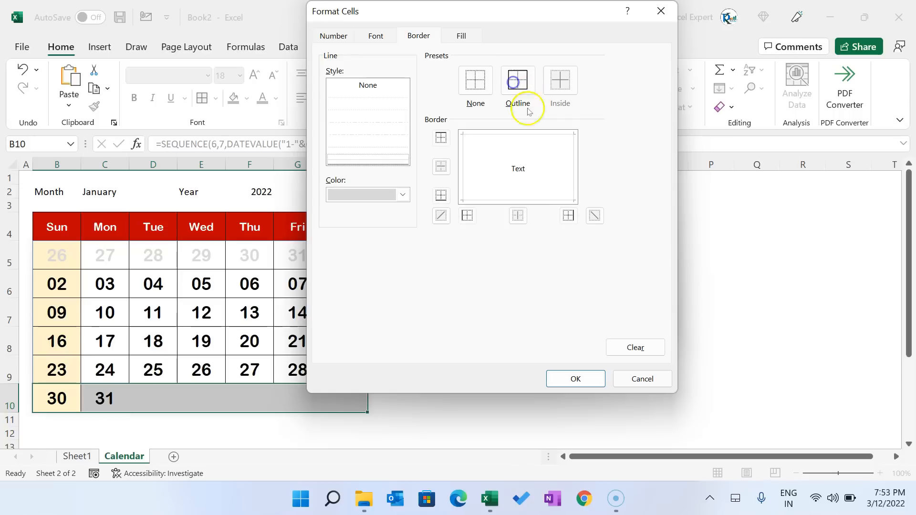
left_click(577, 378)
left_click(580, 318)
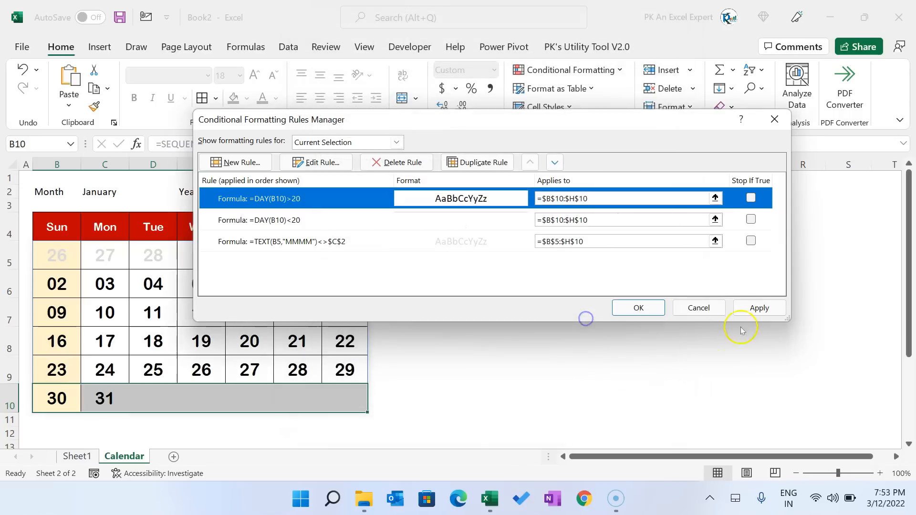
left_click(758, 308)
left_click(639, 308)
left_click(523, 378)
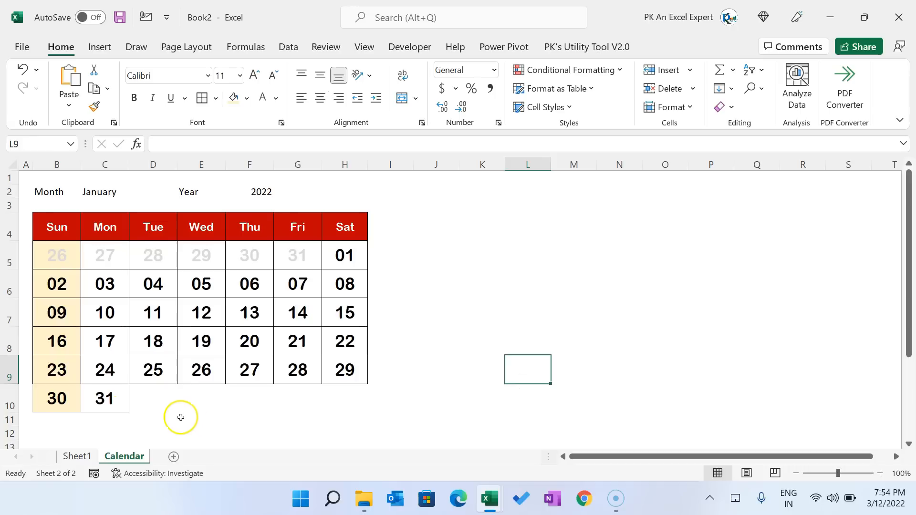
- Format the calendar dates in B5:H10 with light gray outline and inside borders
left_click(60, 260)
left_click(341, 396, "shift")
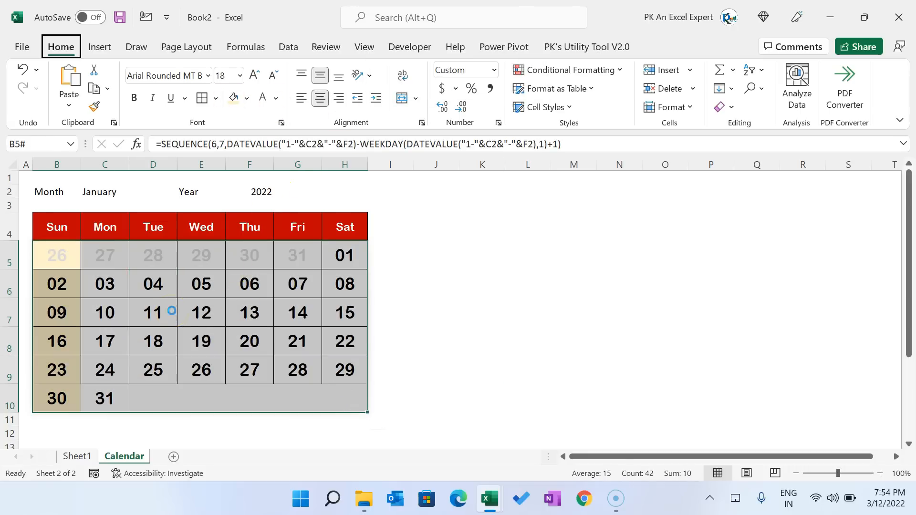
key("ctrl+1")
left_click(477, 45)
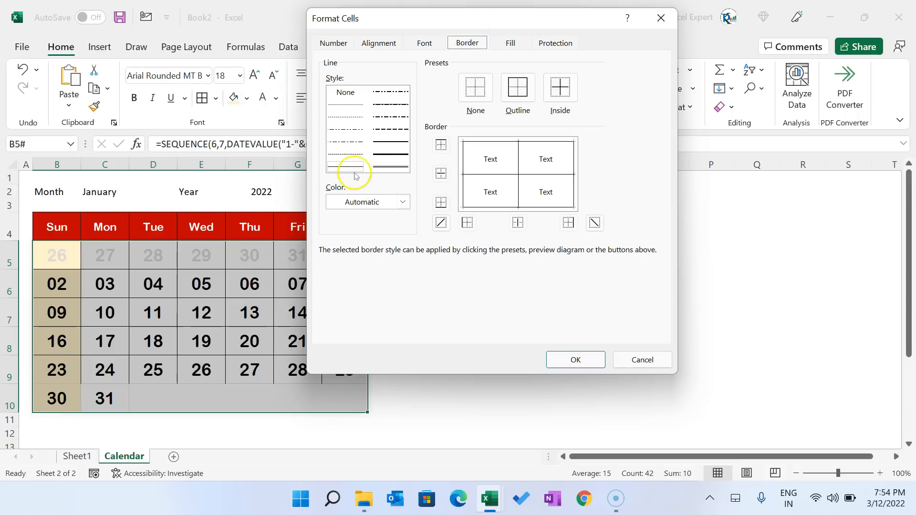
left_click(366, 200)
left_click(333, 288)
left_click(518, 88)
left_click(561, 85)
left_click(575, 360)
left_click(489, 334)
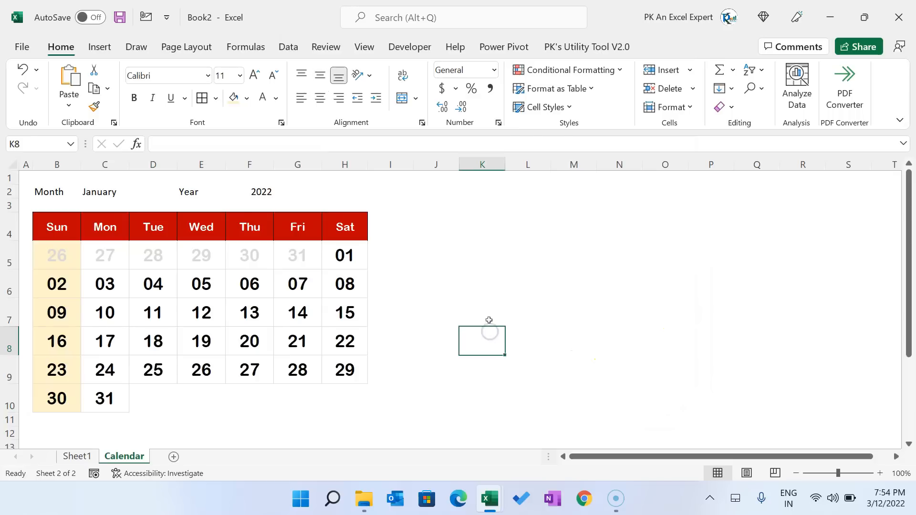
- Make row 2 taller and center the month and year entries in B2:F2 horizontally and vertically
left_click(100, 191)
left_click_drag(5, 197, 246, 203)
left_click(320, 98)
left_click(320, 75)
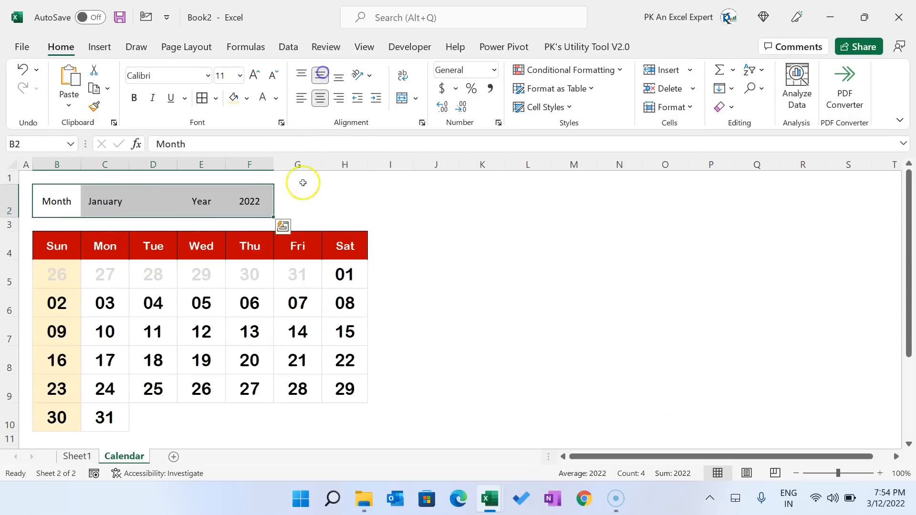
left_click(374, 205)
- Apply all borders to the month cells B2:C2 and the year cells E2:F2
left_click_drag(52, 201, 248, 199)
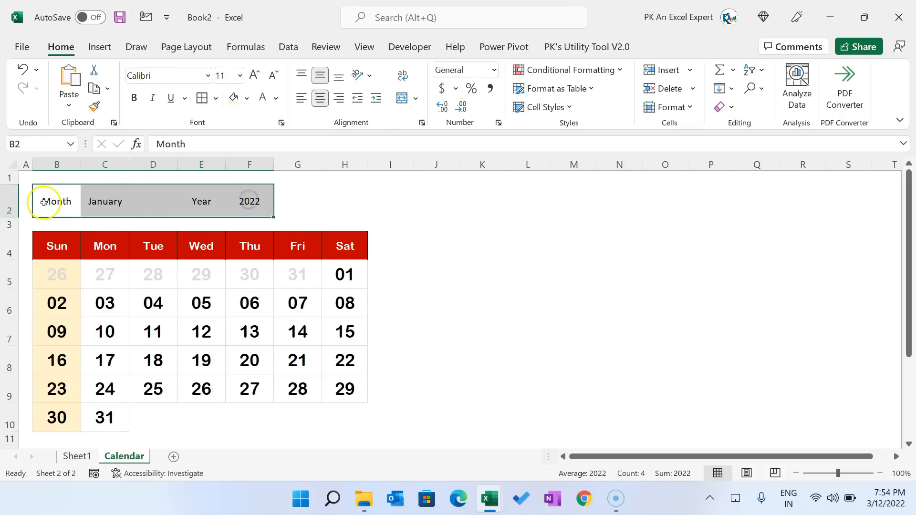
left_click_drag(53, 198, 118, 202)
left_click(216, 98)
left_click(222, 230)
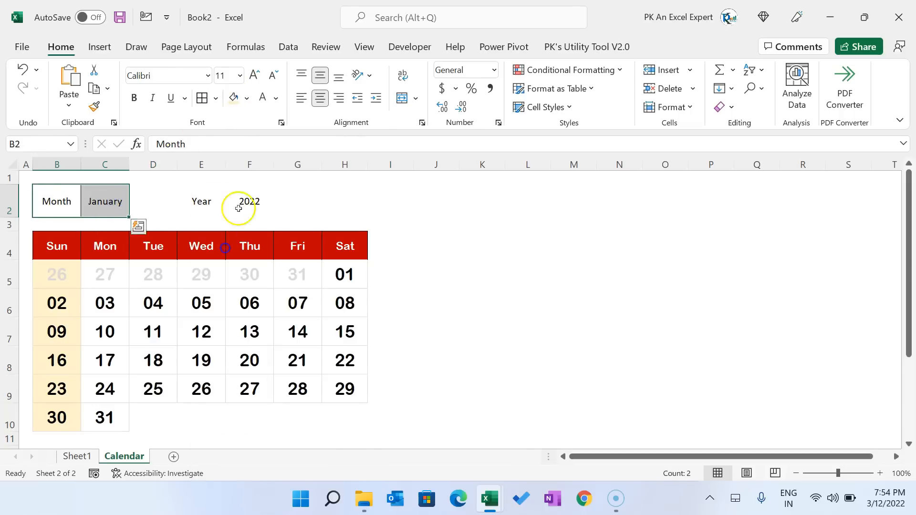
left_click_drag(196, 201, 264, 202)
key("F4")
left_click(351, 181)
- Fill the value cells C2 and F2 with light cream and the Month and Year label cells with orange-gold
left_click(110, 201)
left_click(233, 98)
left_click(250, 200)
left_click(233, 97)
left_click(59, 200)
left_click(247, 98)
left_click(316, 133)
left_click(201, 200)
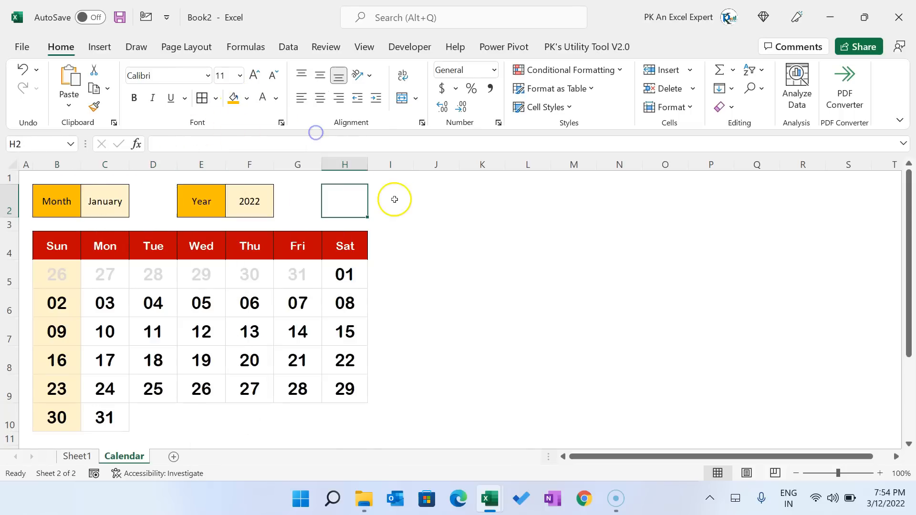
left_click(146, 200)
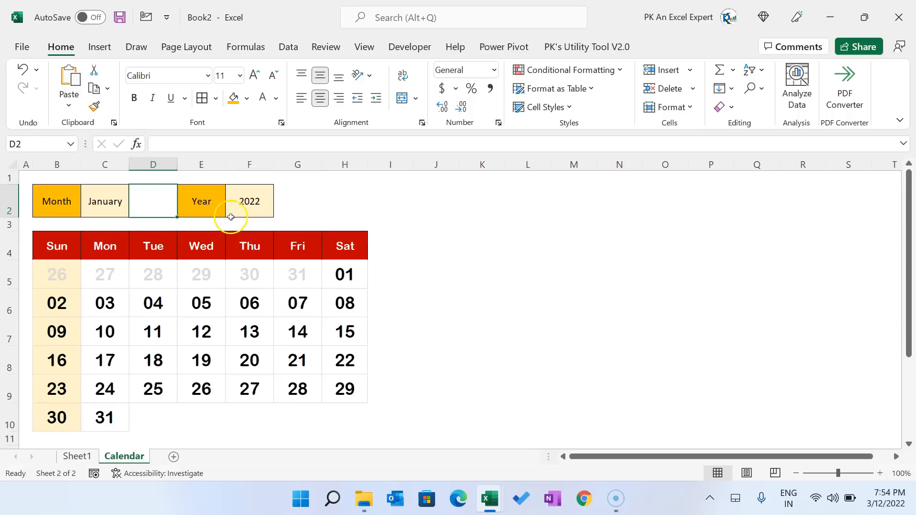
left_click(337, 206)
- Insert a Spin Button form control beside the month cell and place a duplicate beside the year cell
left_click(410, 46)
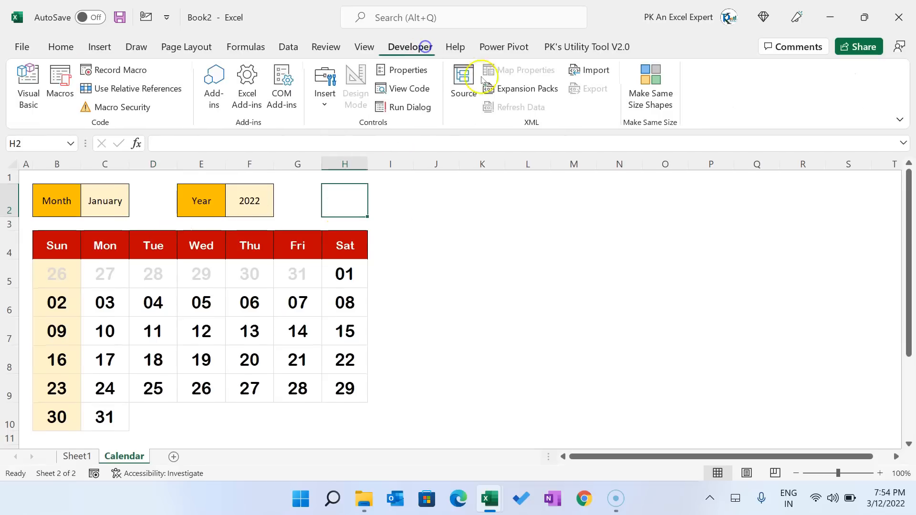
left_click(326, 98)
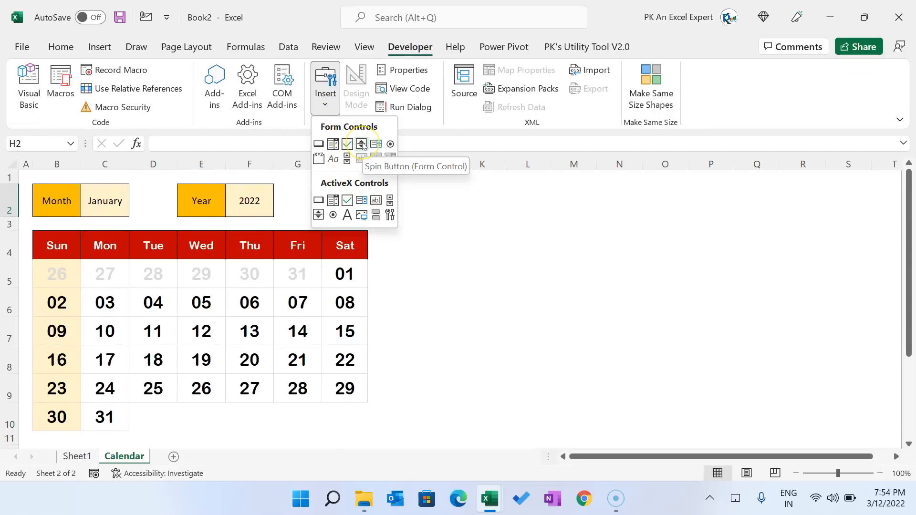
left_click(361, 144)
left_click_drag(139, 185, 295, 217)
key("ctrl+d")
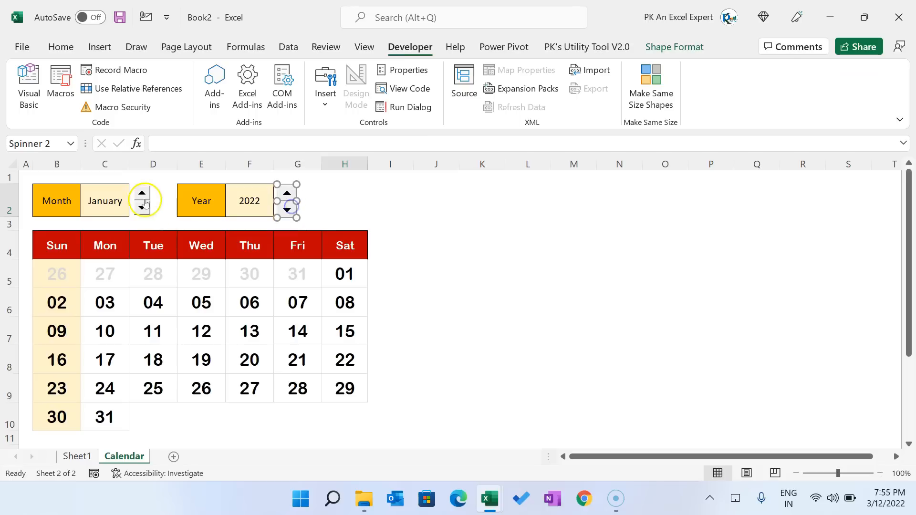
- Set the month spin button's minimum to 1 and maximum to 12, and link it to cell C1
right_click(147, 209)
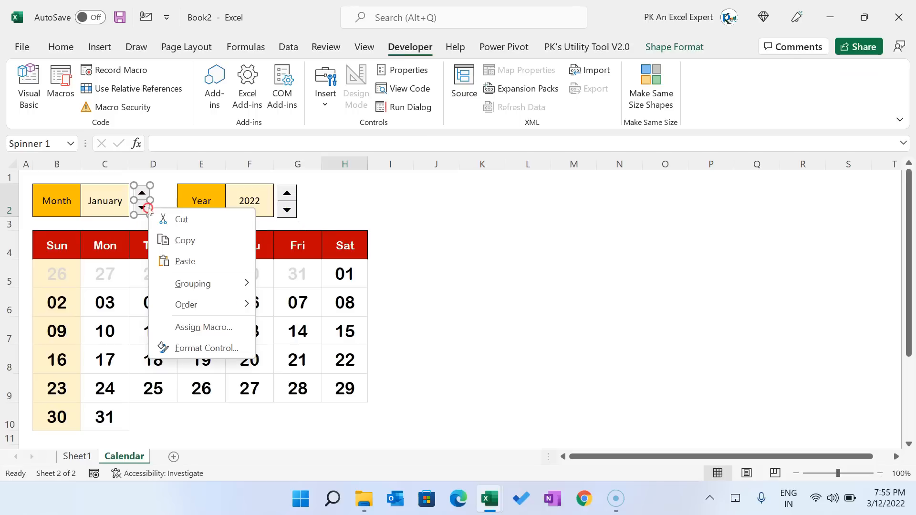
left_click(207, 347)
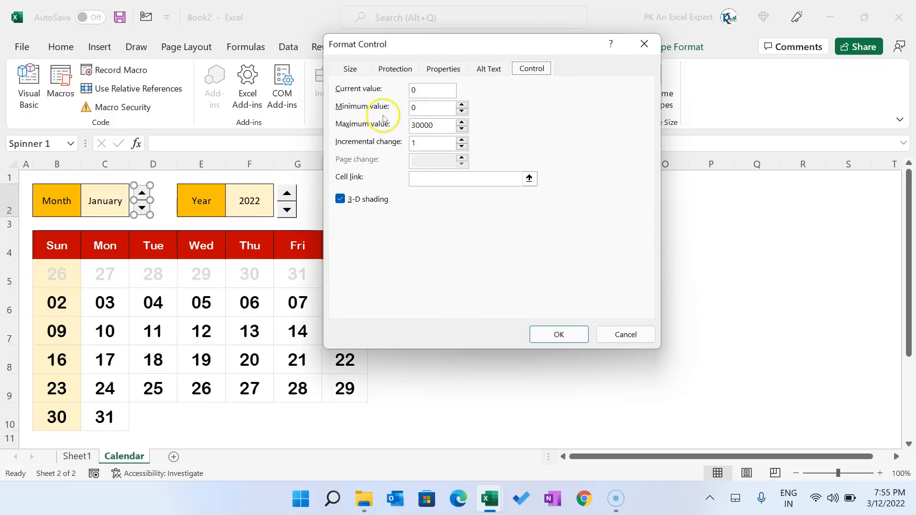
double_click(407, 107)
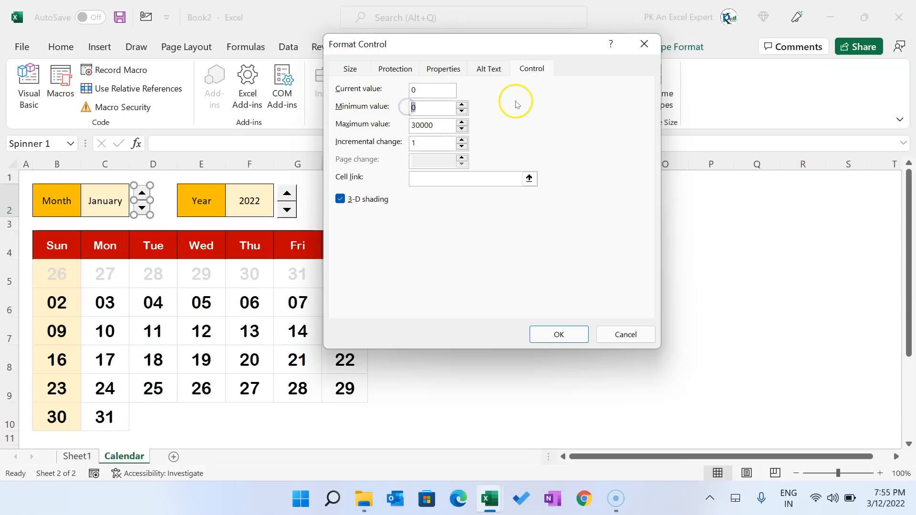
type("1")
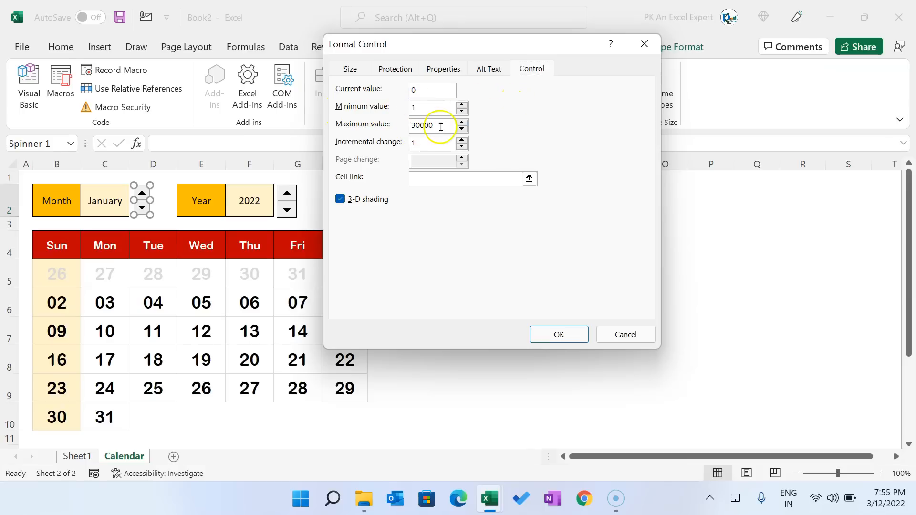
left_click_drag(434, 126, 400, 125)
type("12")
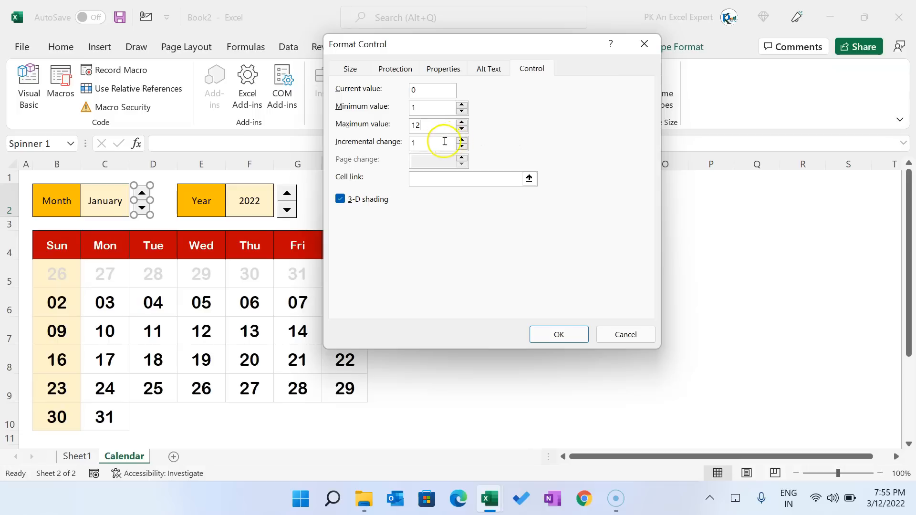
left_click(447, 179)
left_click(99, 205)
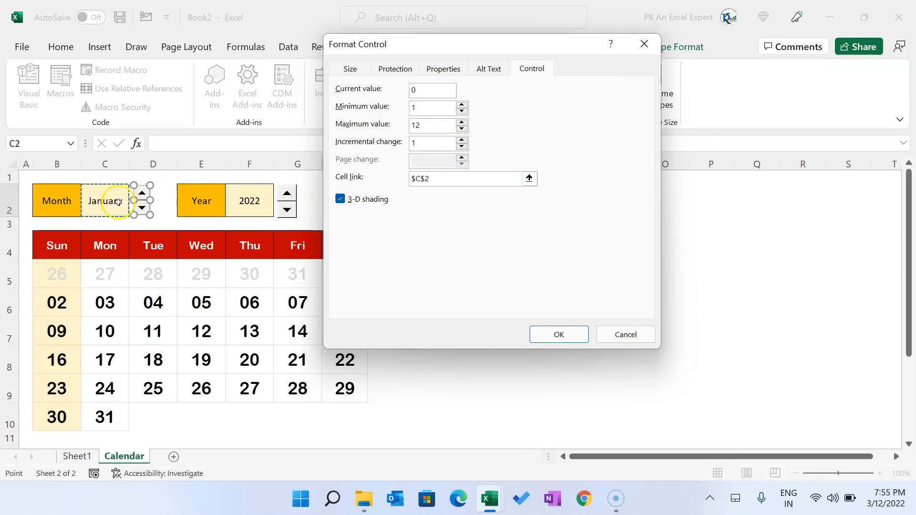
left_click(112, 178)
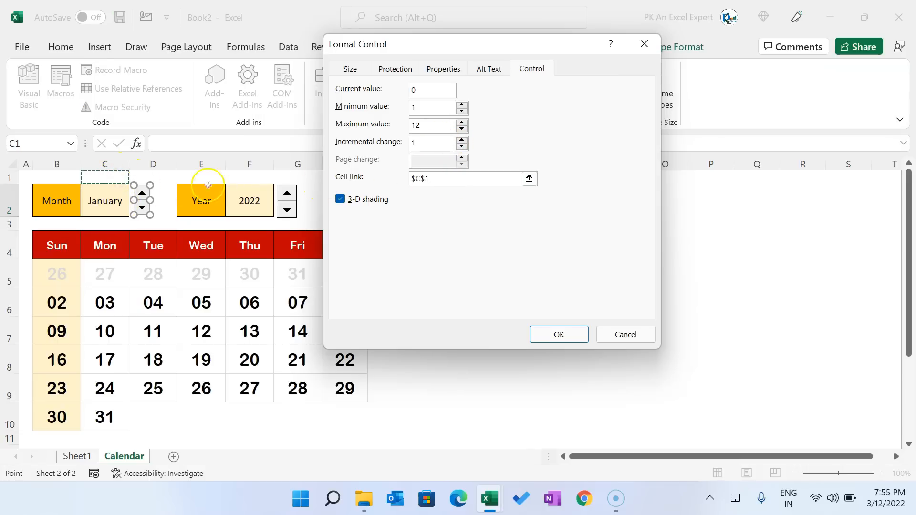
left_click(556, 334)
left_click(415, 222)
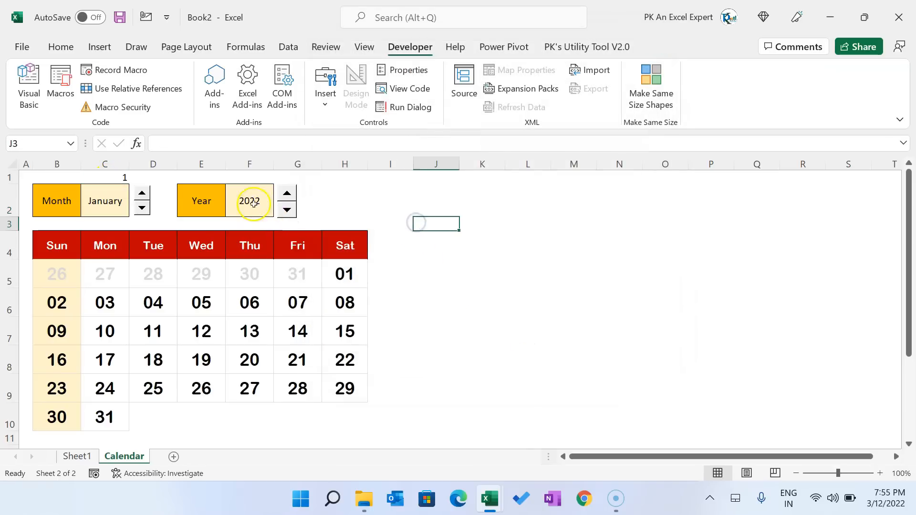
- Set the year spin button's minimum to 1 and maximum to 20, and link it to cell F1
right_click(287, 203)
left_click(346, 345)
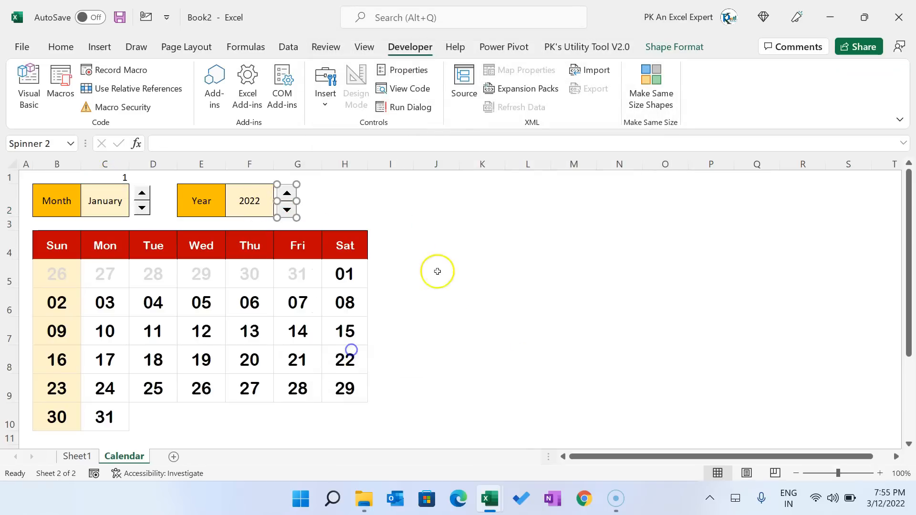
double_click(413, 108)
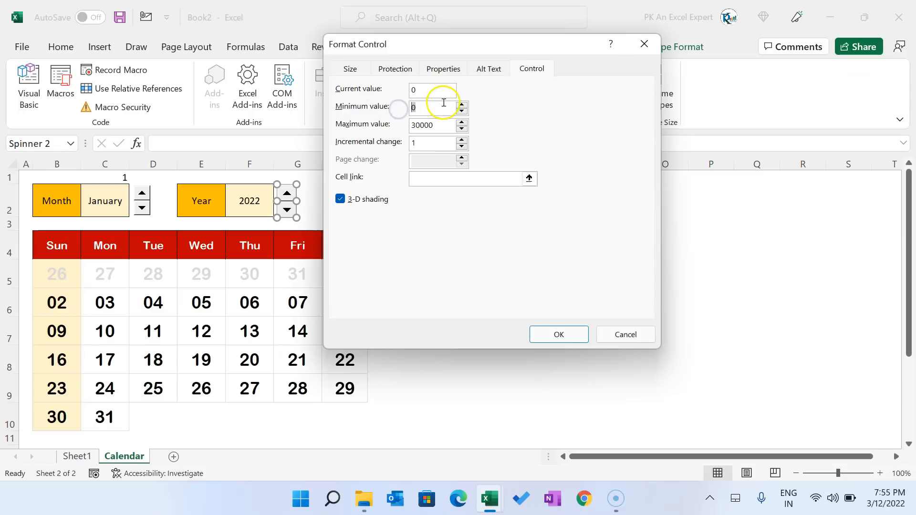
key("Tab")
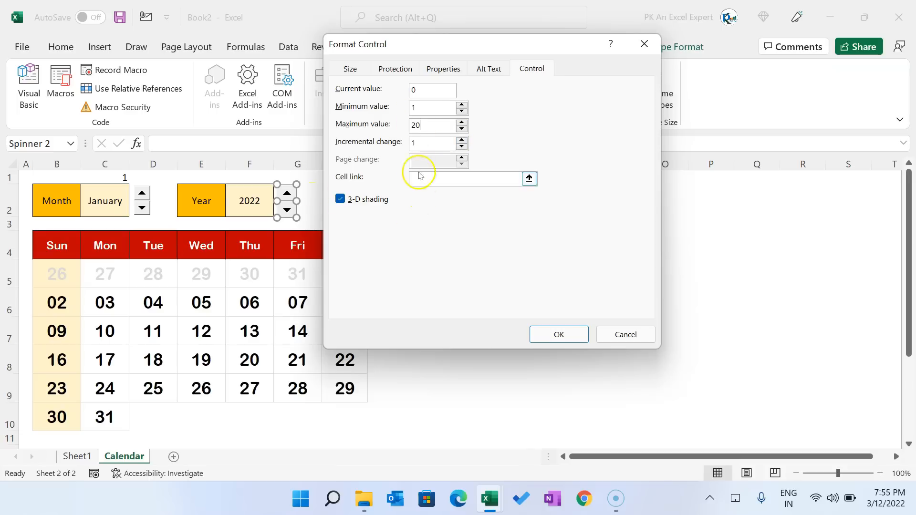
left_click(489, 178)
left_click(248, 177)
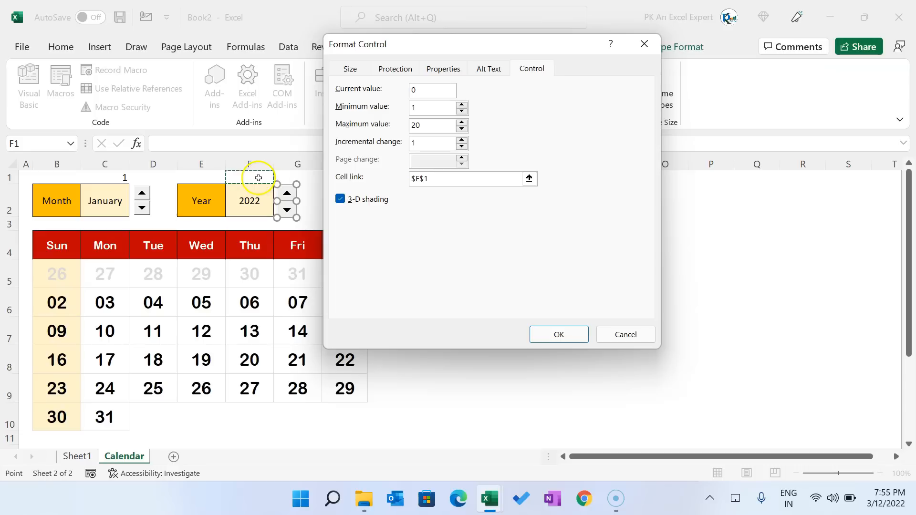
left_click(557, 334)
left_click(501, 264)
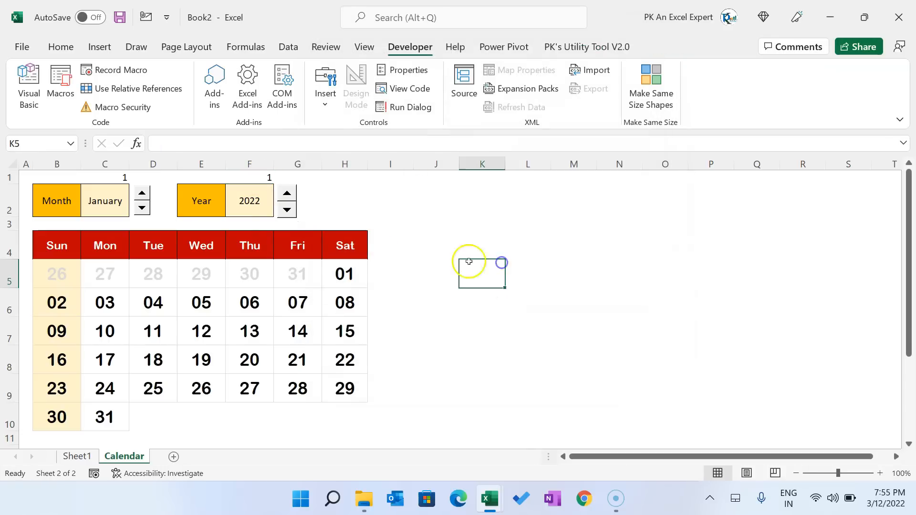
- Test both spin buttons by stepping the month link in C1 to 3 and the year link in F1 to 4
left_click(142, 194)
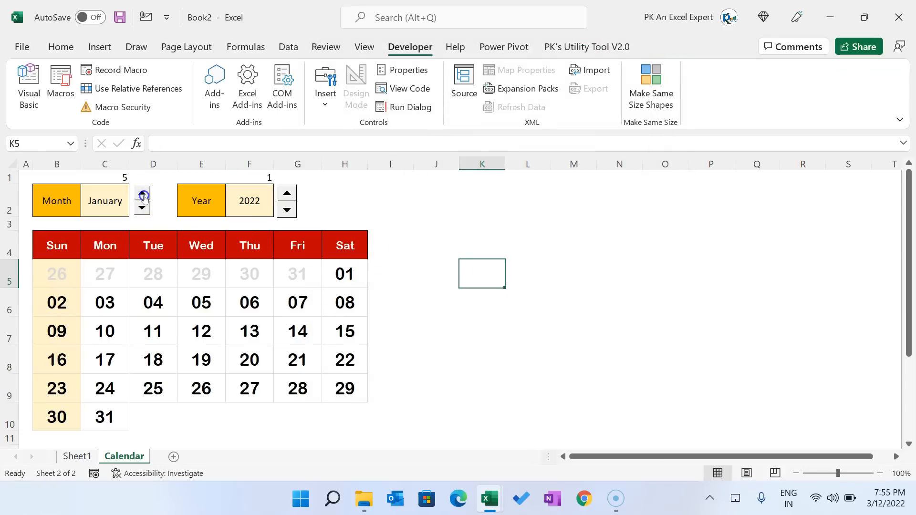
left_click(288, 192)
left_click(288, 193)
left_click(289, 193)
left_click(287, 210)
left_click(143, 194)
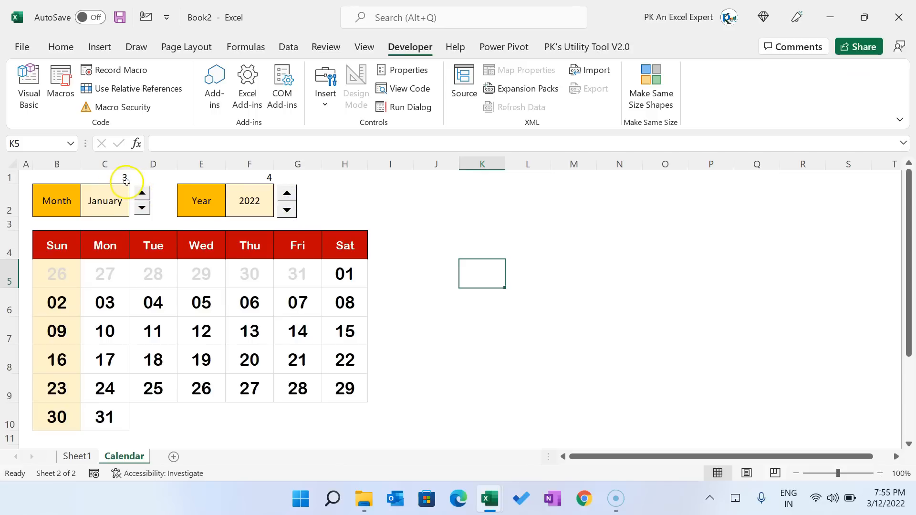
- Enter the formula =TEXT(C1&"/1/2020","MMMM") in month cell C2 to convert the linked number into a month name
left_click(117, 202)
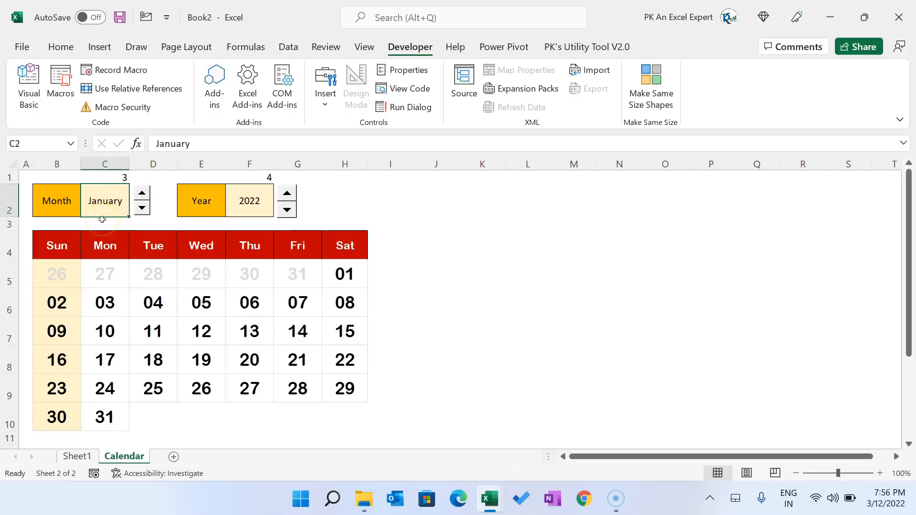
type("=tex")
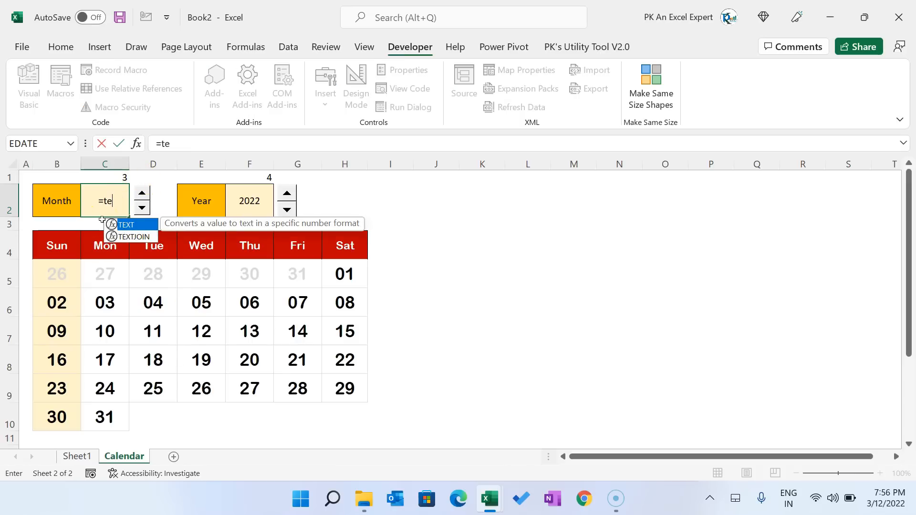
key("Tab")
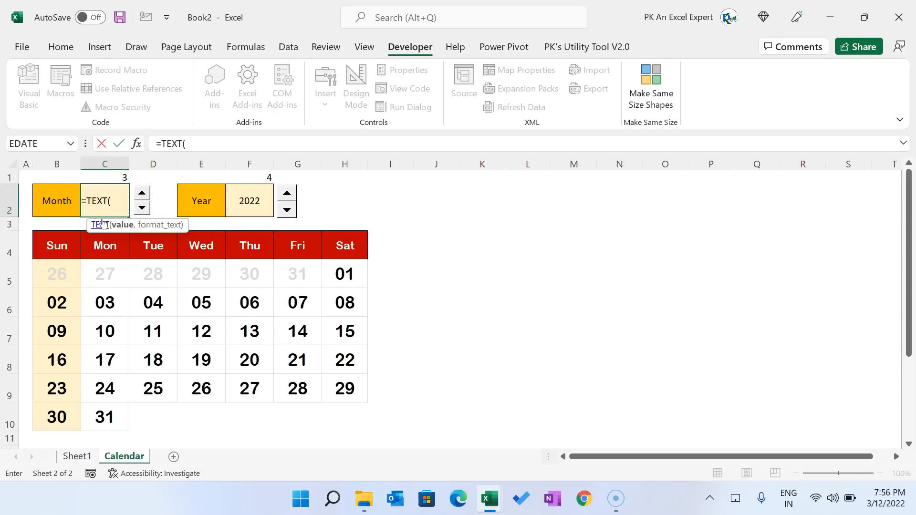
left_click(116, 177)
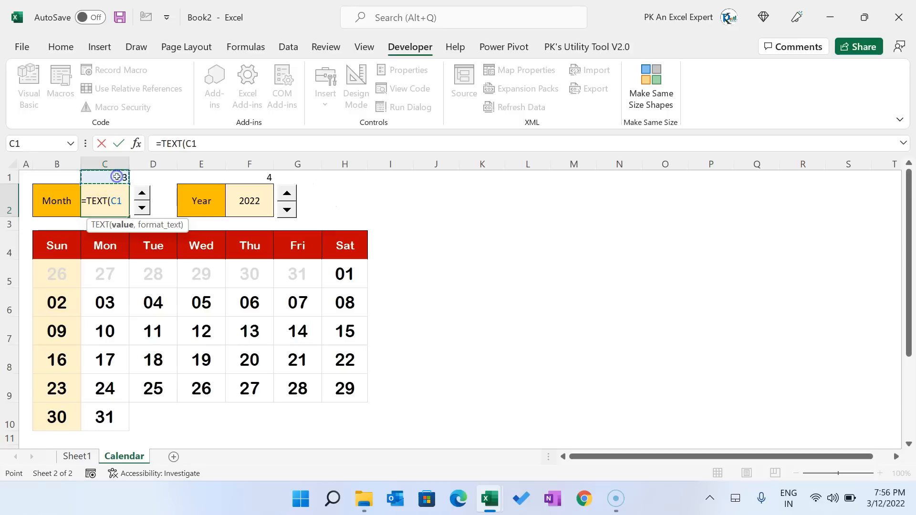
type("&\"/1\",")
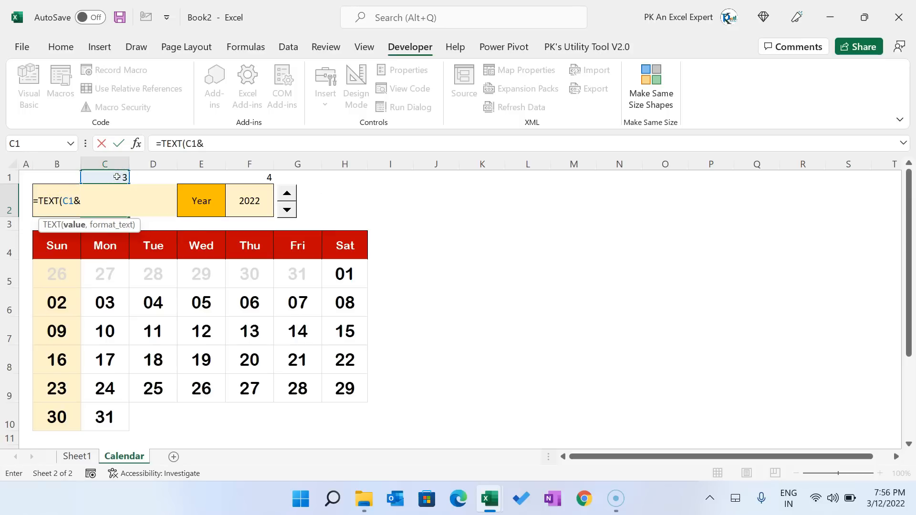
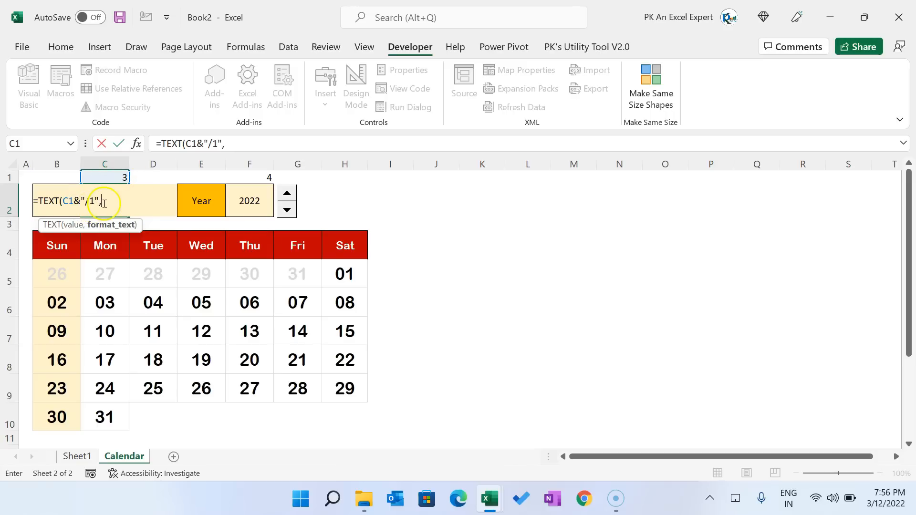
left_click(95, 200)
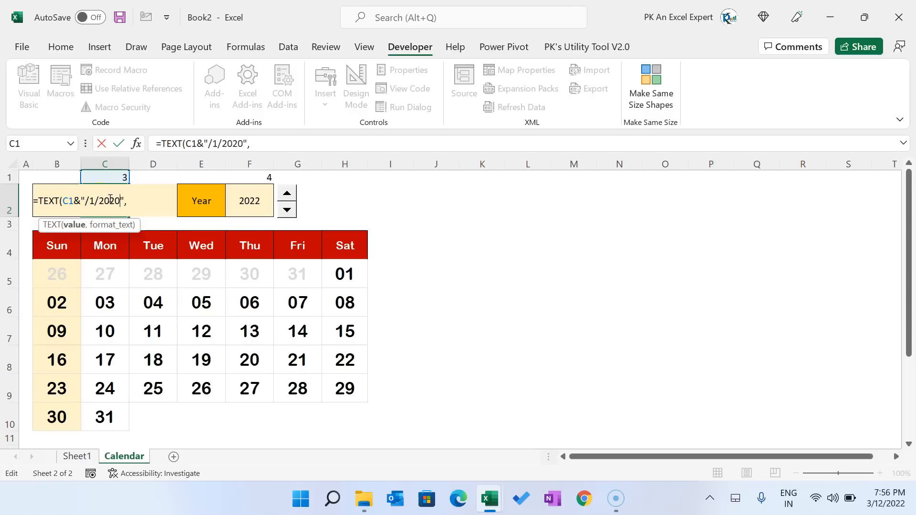
left_click(142, 205)
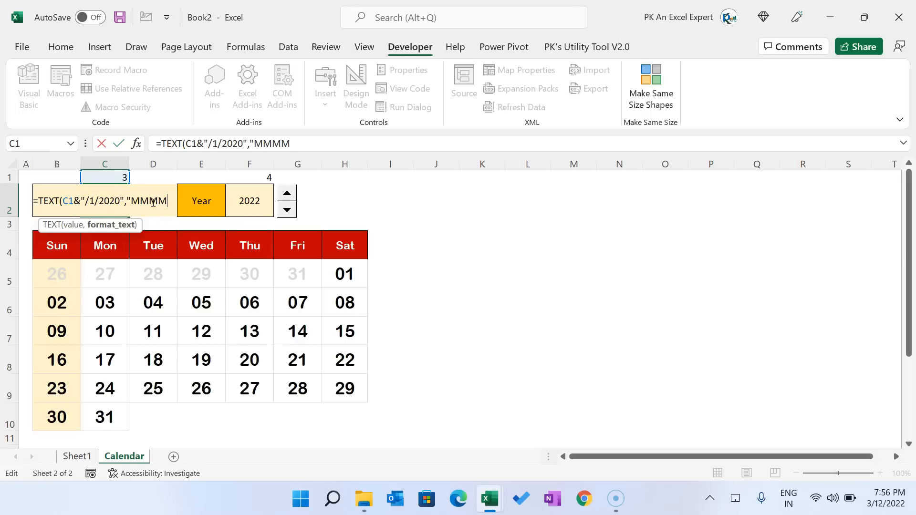
type("\"MMMM\")")
key("Return")
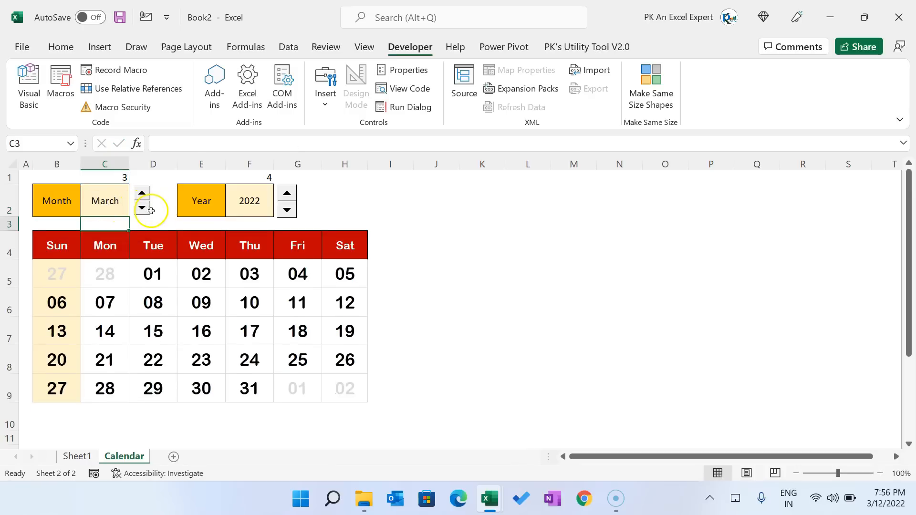
- Test the month spin button by stepping to 5 and back to 4, and step the year link up and back to 4
left_click(143, 193)
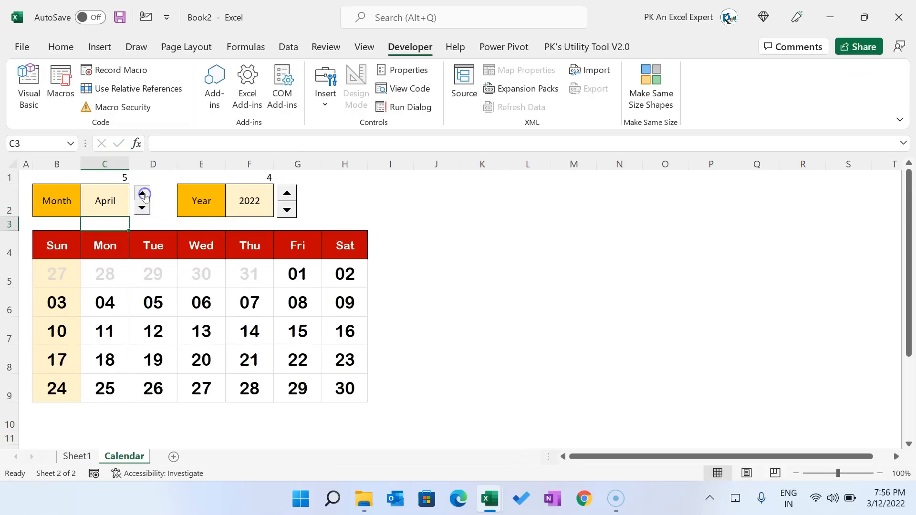
left_click(143, 194)
left_click(142, 208)
left_click(142, 209)
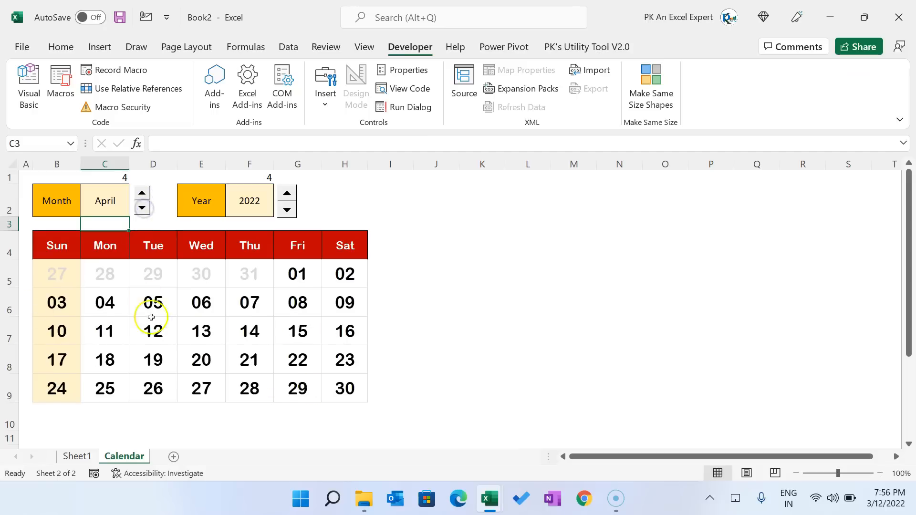
left_click(287, 192)
left_click(287, 209)
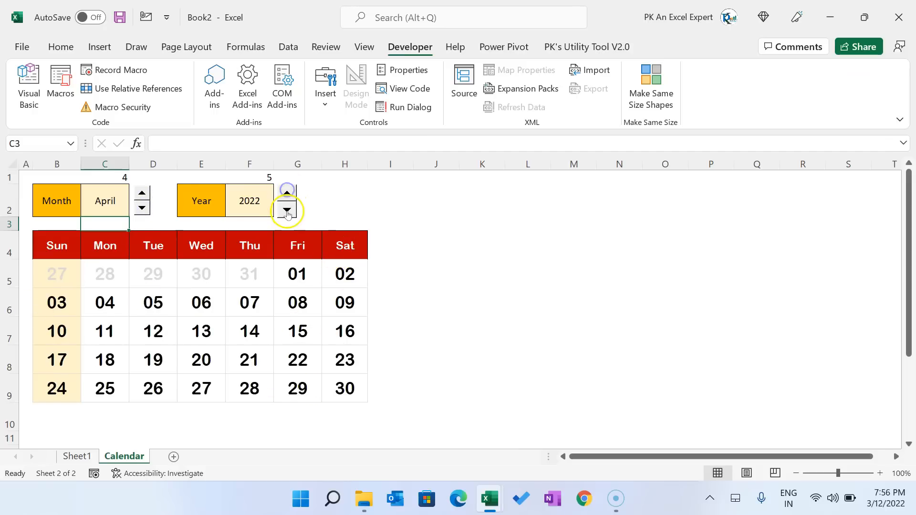
- Enter the formula =2020+F1 in year cell F2
left_click(246, 201)
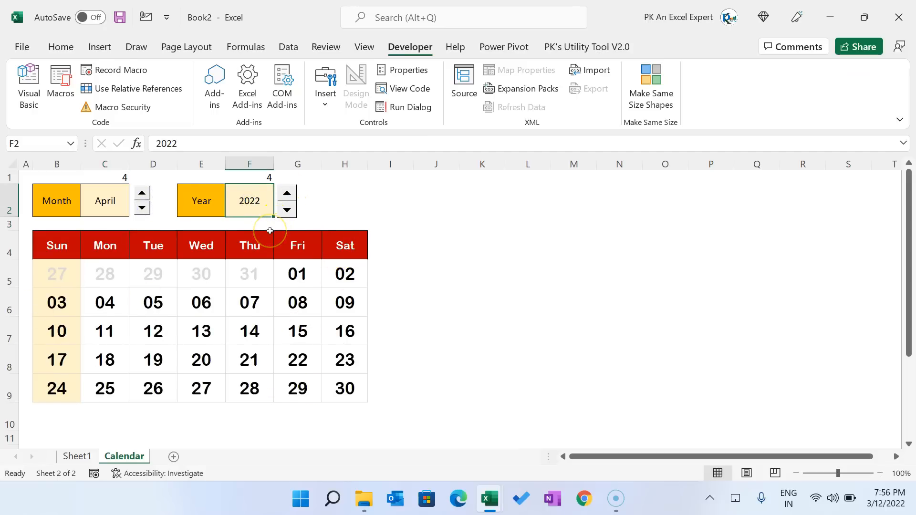
type("=")
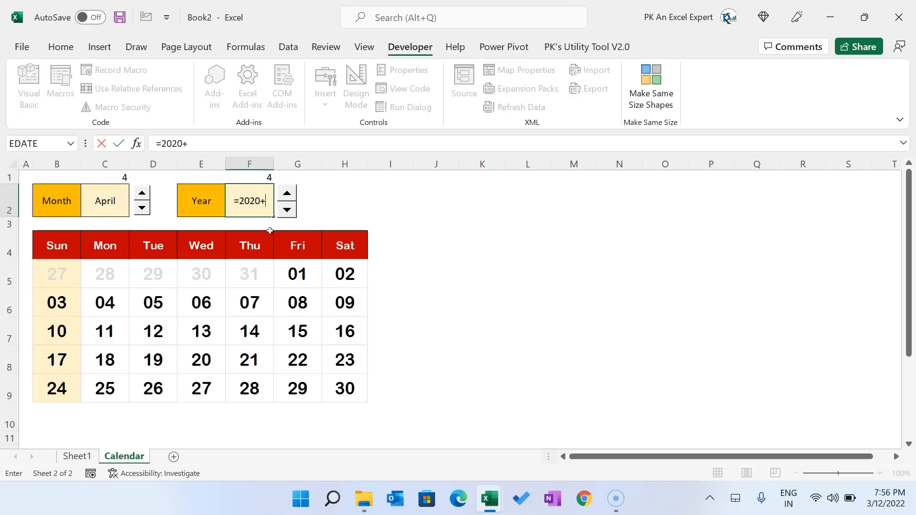
left_click(264, 177)
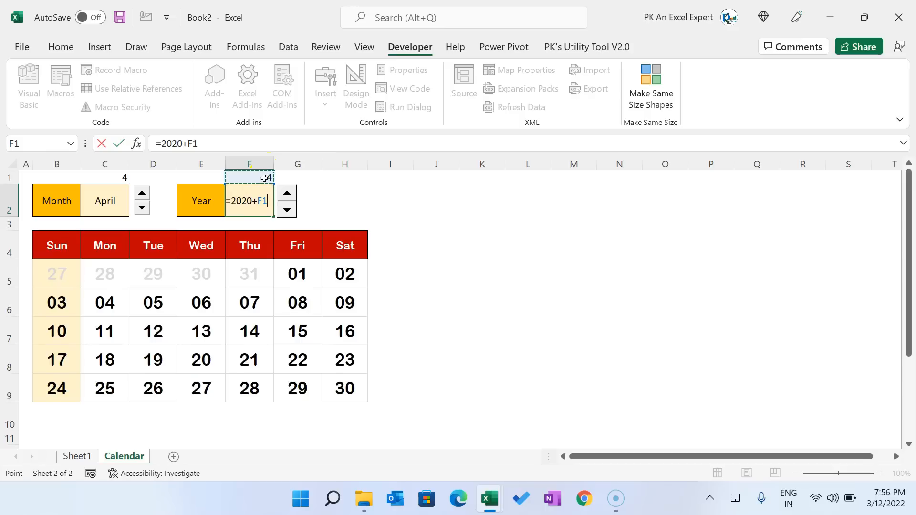
key("Return")
left_click(390, 200)
- Test the year spin button by stepping down to 2021 and back up to 2023
left_click(287, 210)
left_click(287, 210)
left_click(287, 211)
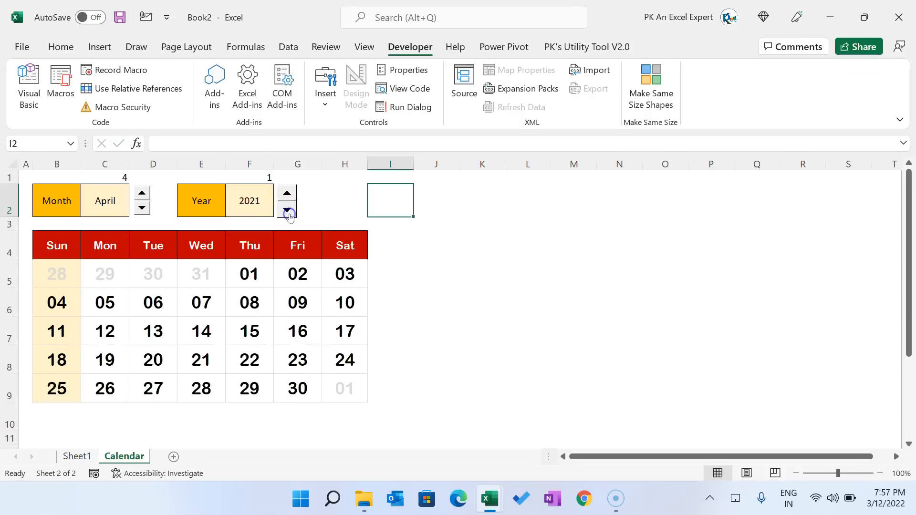
left_click(287, 193)
- Hide the spin button link values in C1:F1 by setting their font color to white
left_click_drag(137, 175, 258, 174)
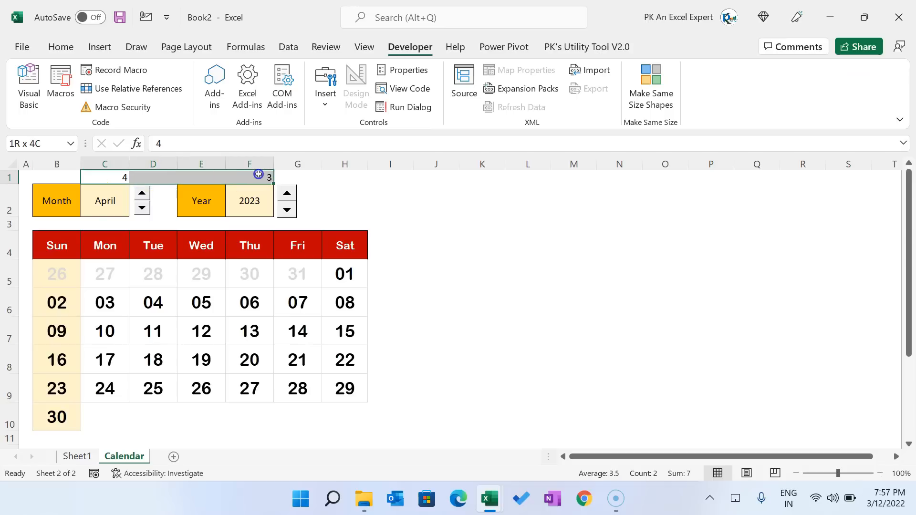
left_click(61, 46)
left_click(263, 98)
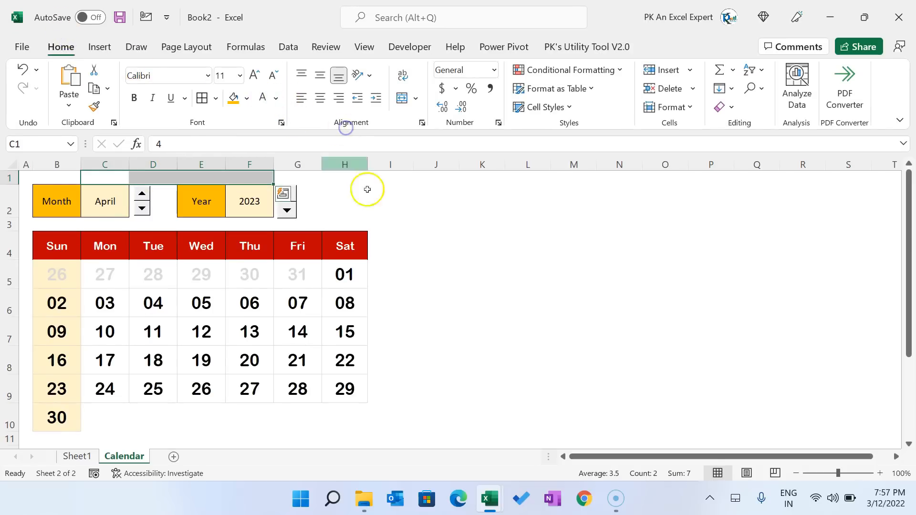
left_click(424, 204)
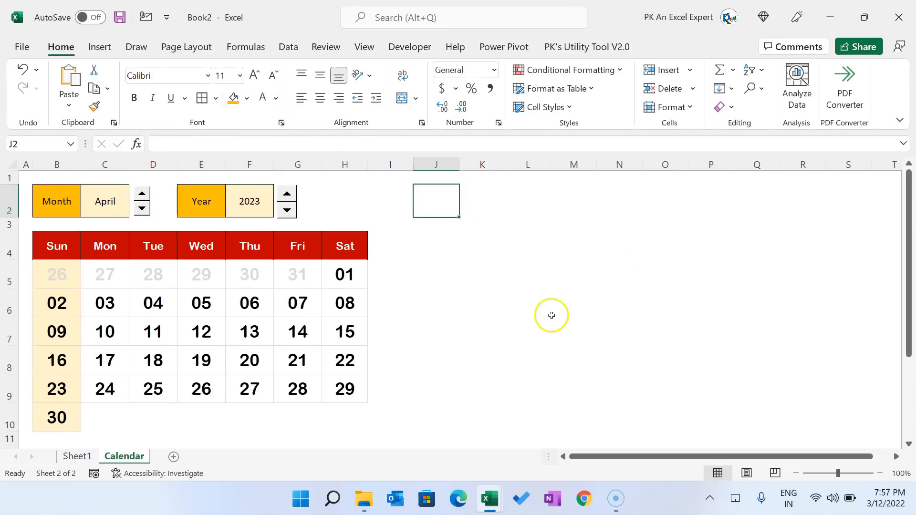
left_click(574, 305)
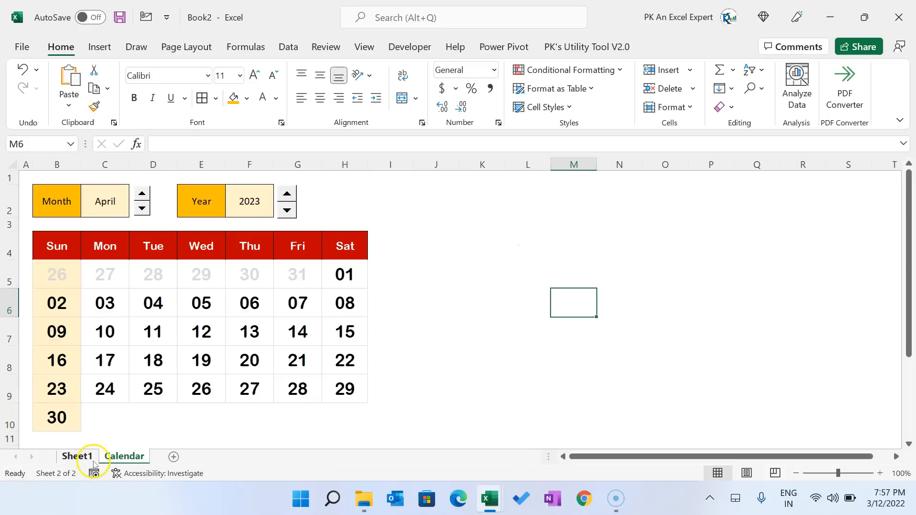
- Review the dated task list on Sheet1 and return to the Calendar sheet
left_click(93, 458)
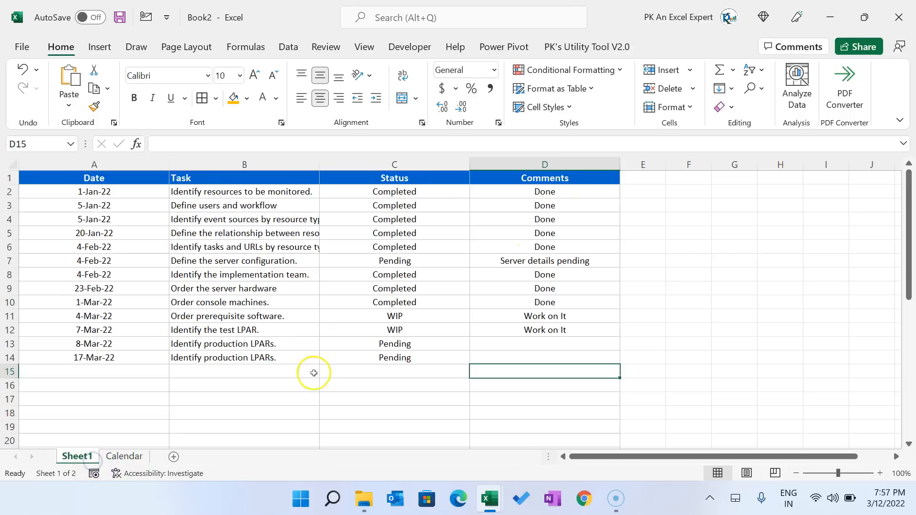
left_click(202, 246)
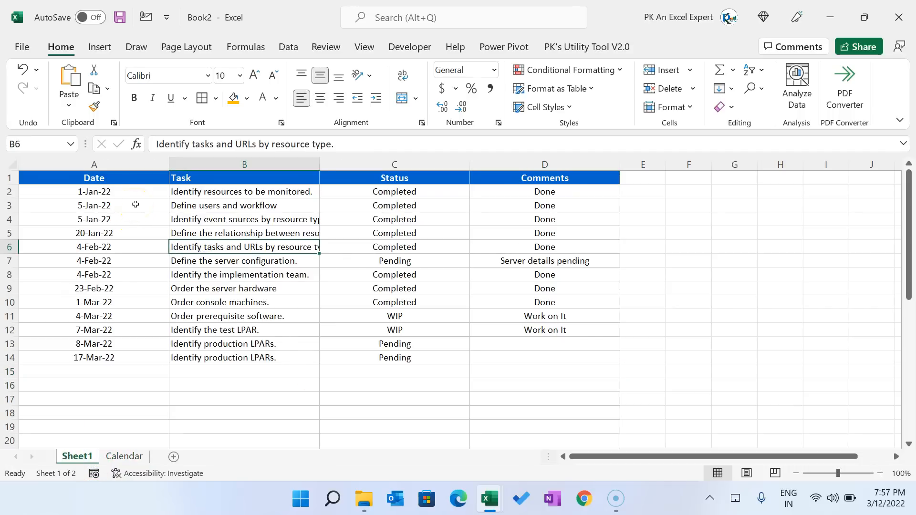
left_click(123, 457)
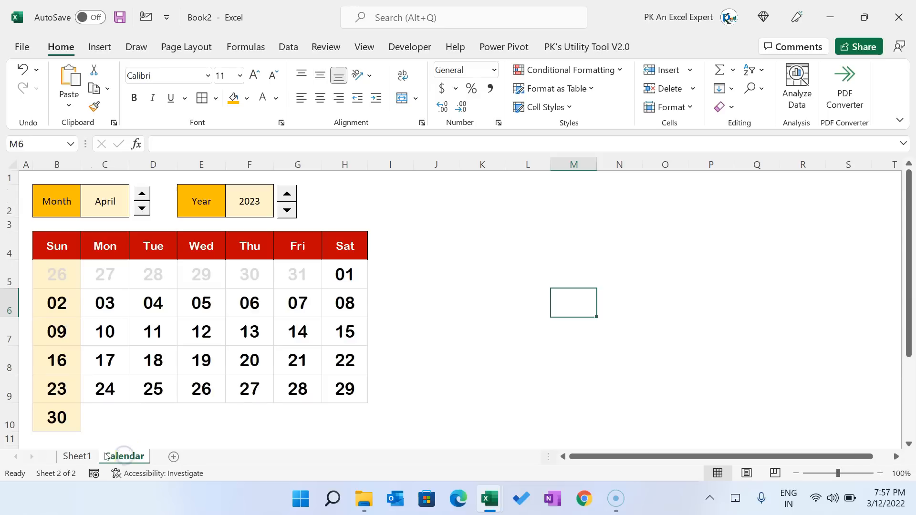
left_click(92, 458)
left_click(123, 456)
- Label cell L1 "Start Date" and cell N1 "End Date", leaving the cells beneath them empty
left_click(522, 187)
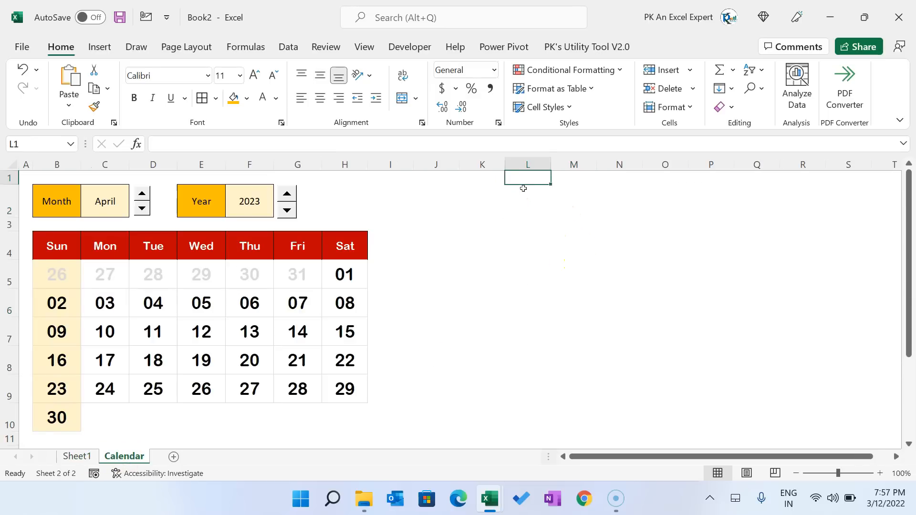
type("Start Date")
key("ctrl+Return")
key("ctrl+c")
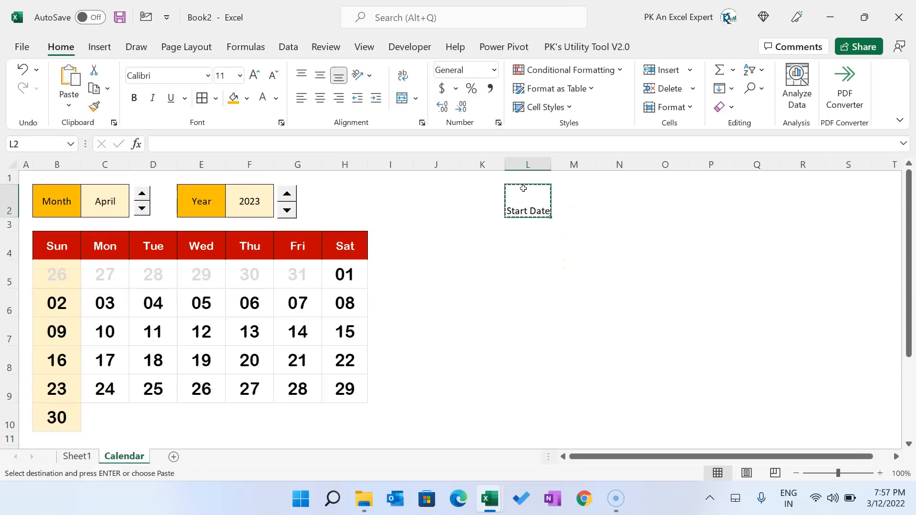
key("Up")
key("Return")
key("Down")
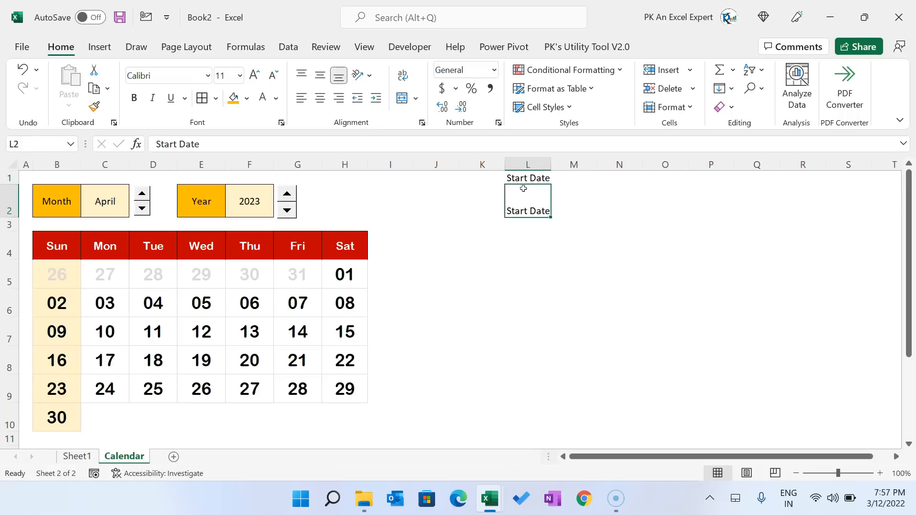
key("Up")
key("shift+Down")
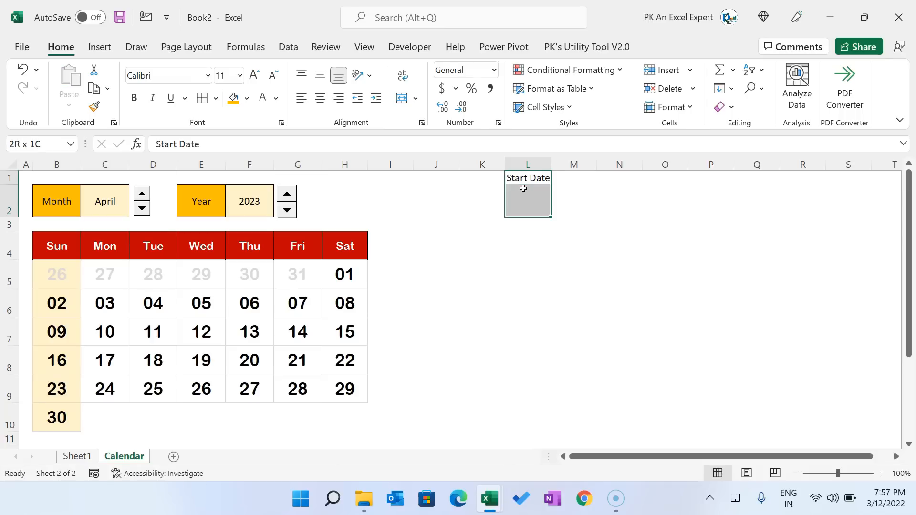
key("ctrl+c")
key("Right")
key("Right")
type("End Date")
key("Down")
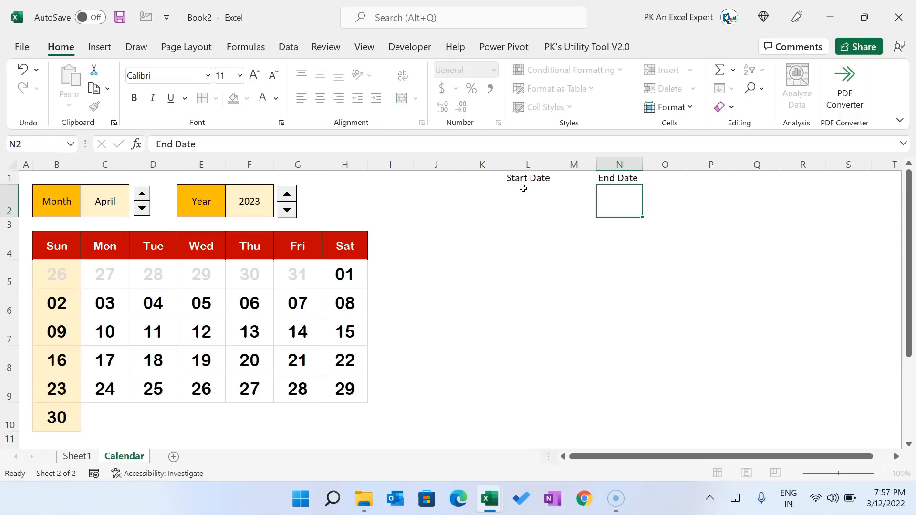
- Enter the formula ="1-"&C2&"-"&F2 in L2 to build the first day of the selected month
left_click(523, 188)
type("=\"1-")
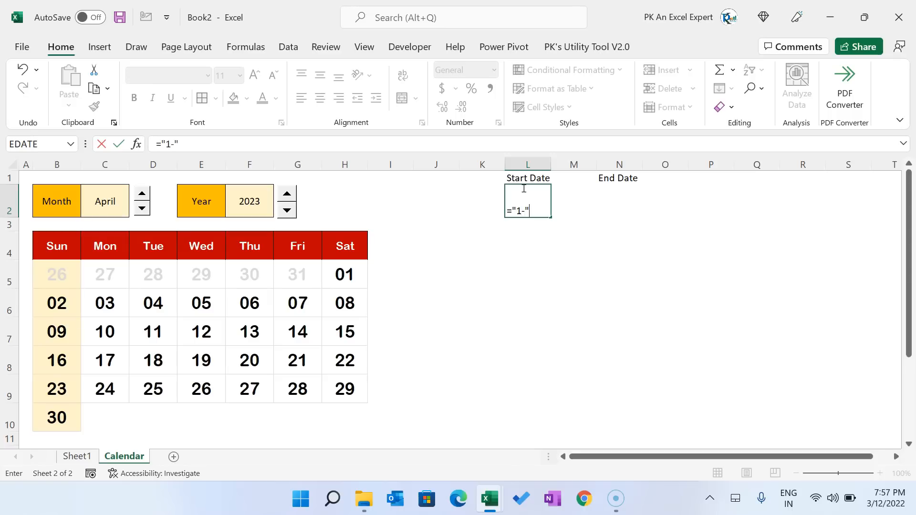
type("\"&")
key("Left")
key("Left")
key("Left")
key("Left")
key("Left")
key("Left")
key("Left")
key("Left")
key("Left")
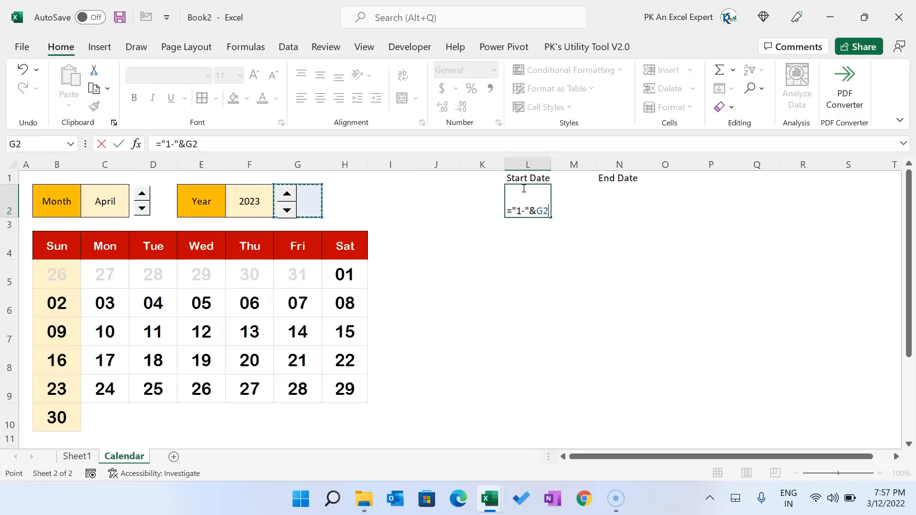
type("&")
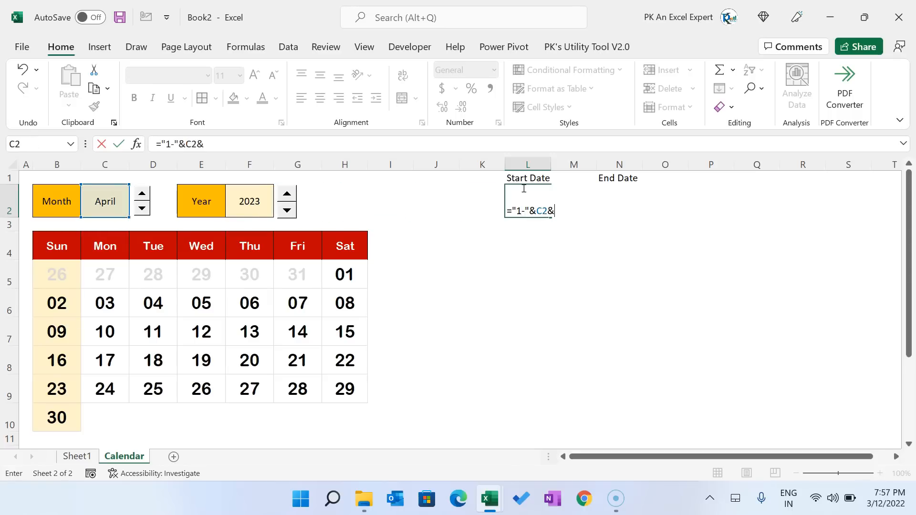
type("\"-\"&")
key("Left")
key("Left")
key("Left")
key("Left")
key("Left")
key("Left")
key("Left")
key("Right")
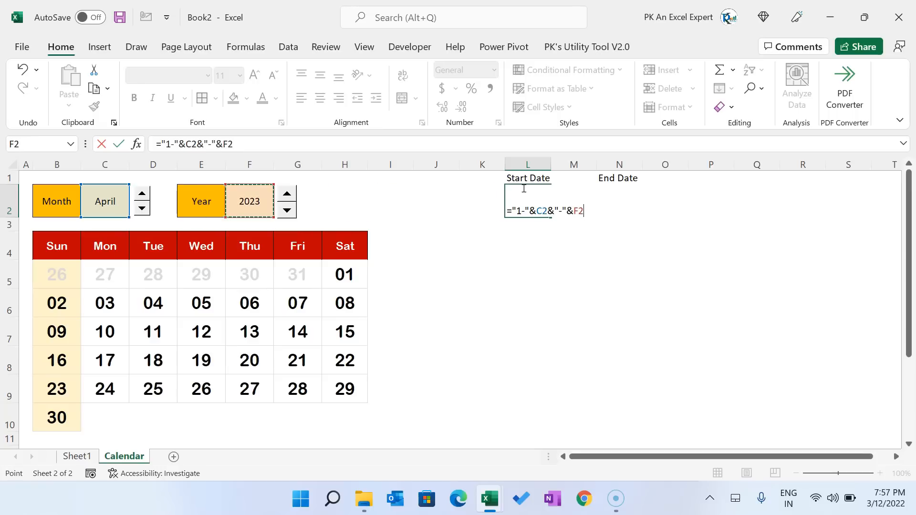
key("ctrl+Return")
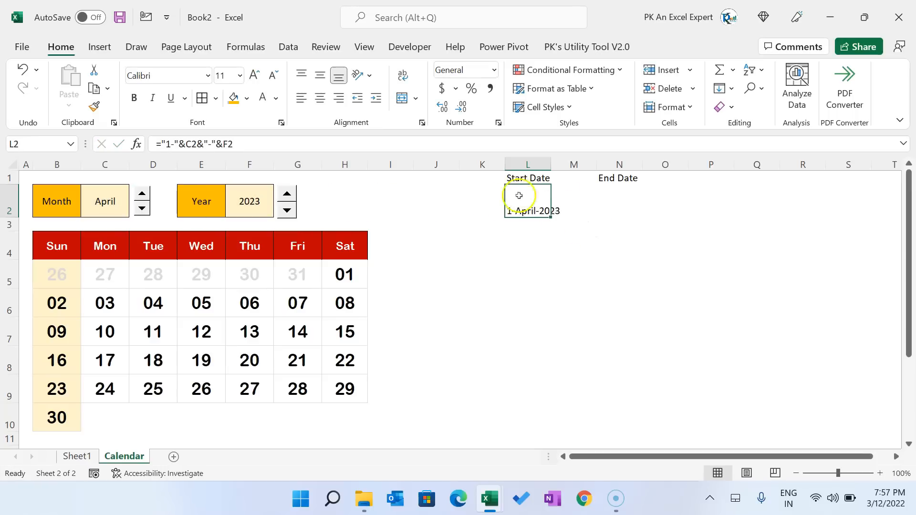
- Wrap the L2 formula in DATEVALUE so it reads =DATEVALUE("1-"&C2&"-"&F2), and step the calendar year back to 2022
left_click(164, 146)
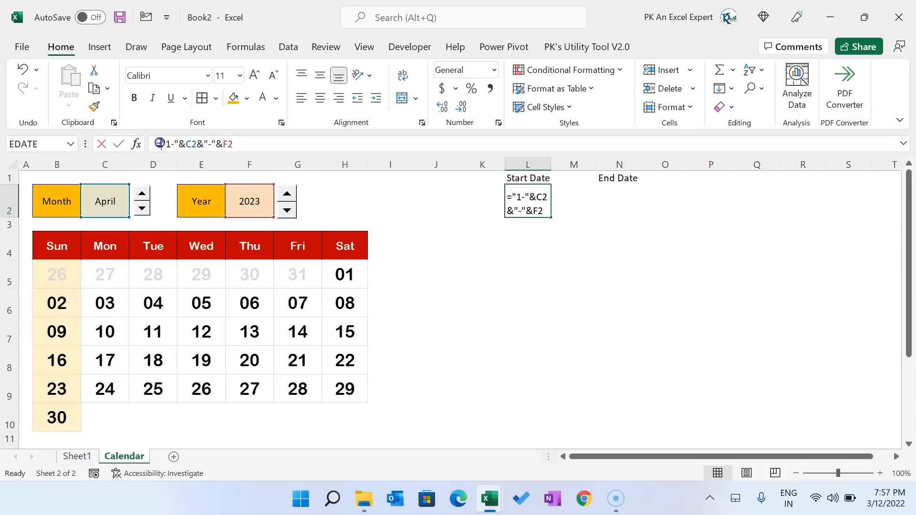
type("dat")
key("Down")
key("Tab")
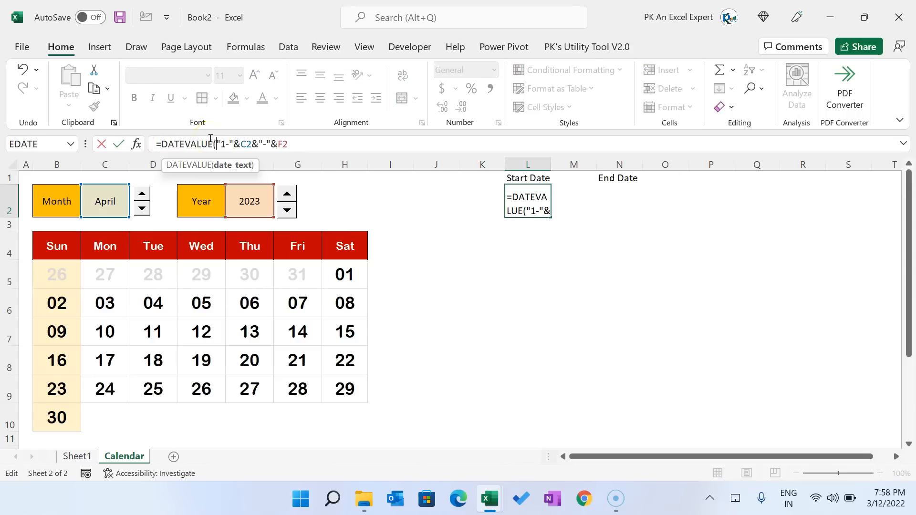
key("End")
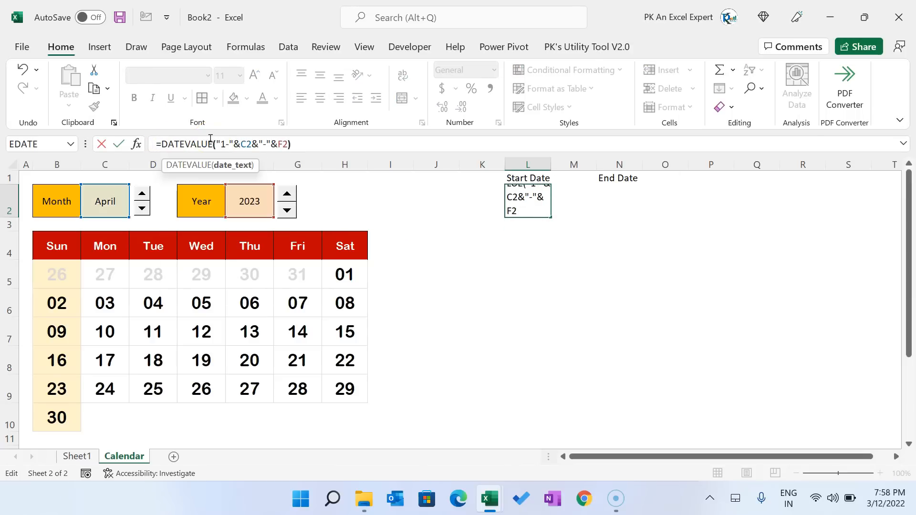
key("ctrl+Return")
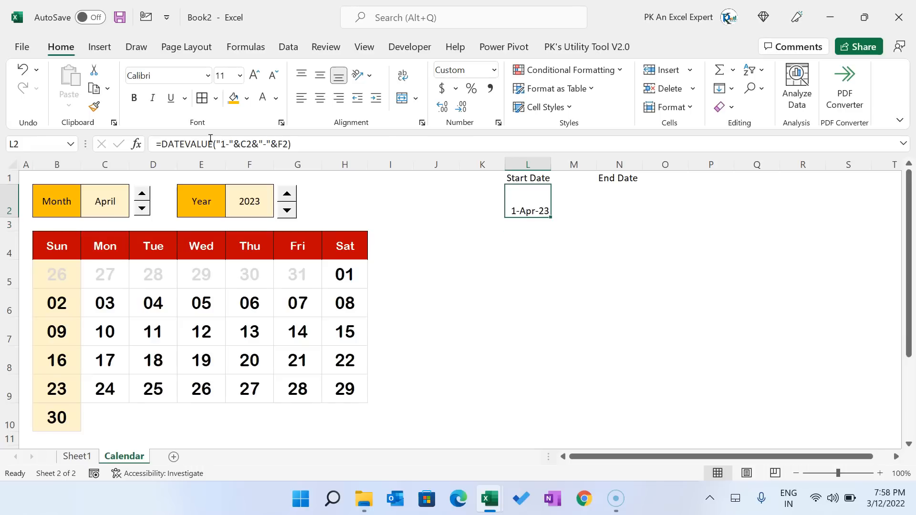
left_click(286, 210)
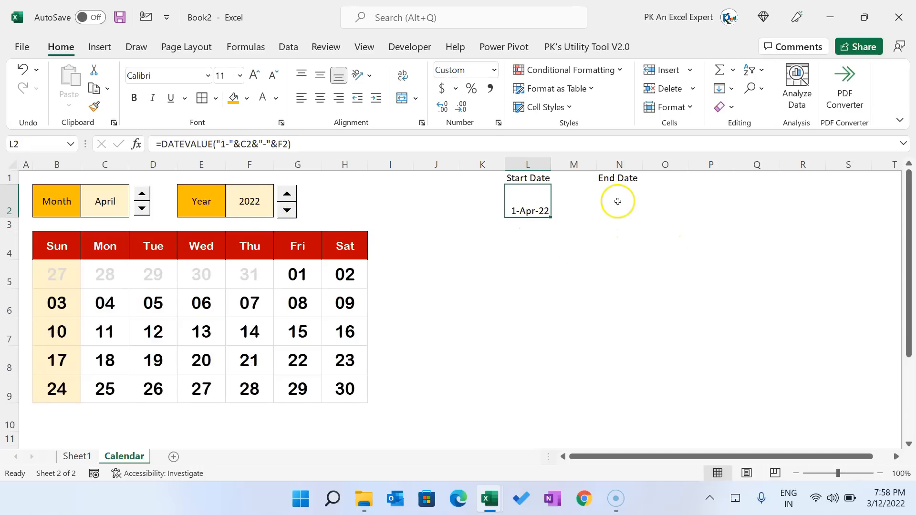
- Enter =EOMONTH(L2,0) in N2 under End Date and format the cell as a date
left_click(620, 194)
type("=eo")
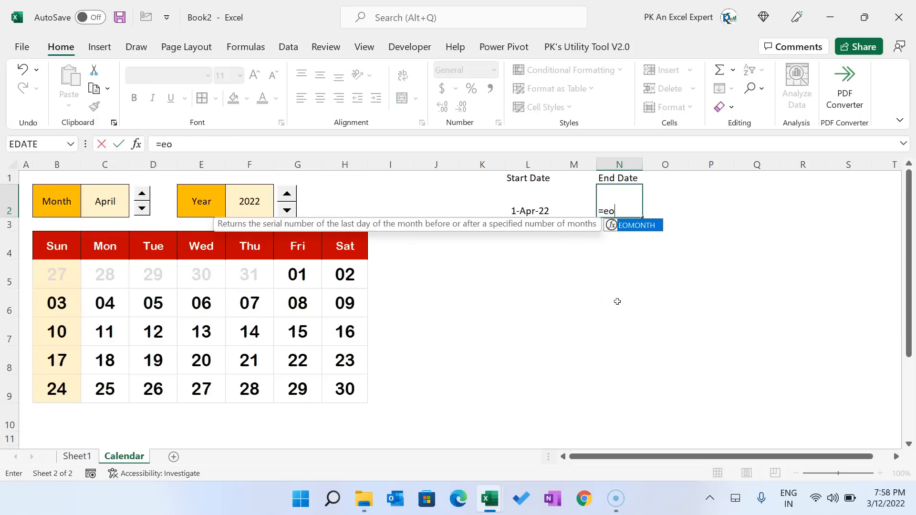
key("Tab")
key("Left")
key("Left")
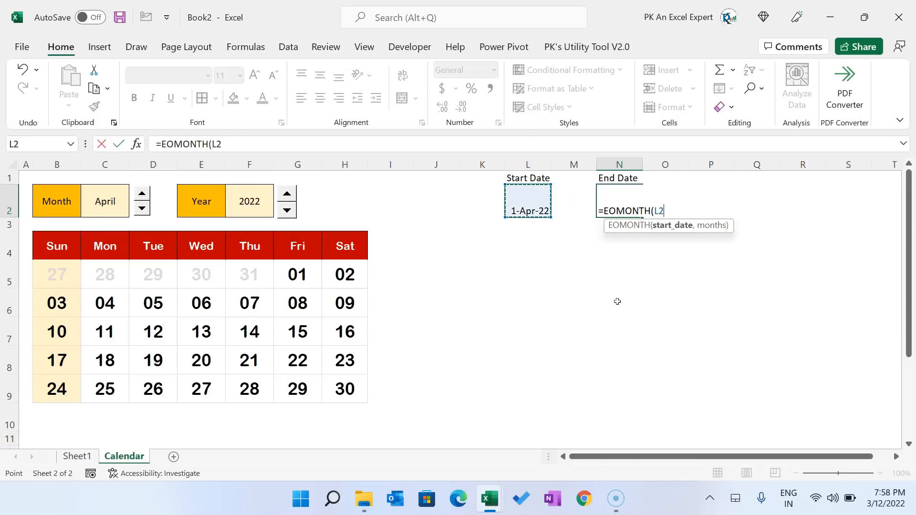
type(",0")
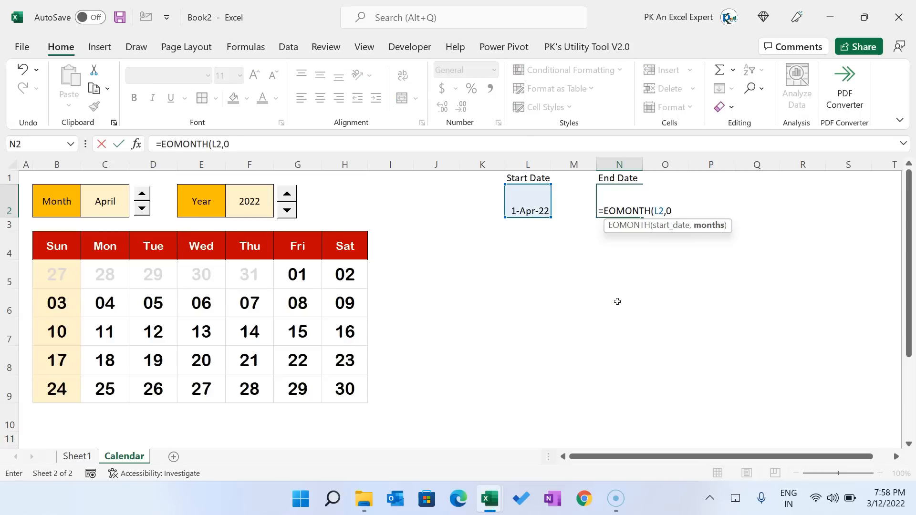
key("ctrl+Return")
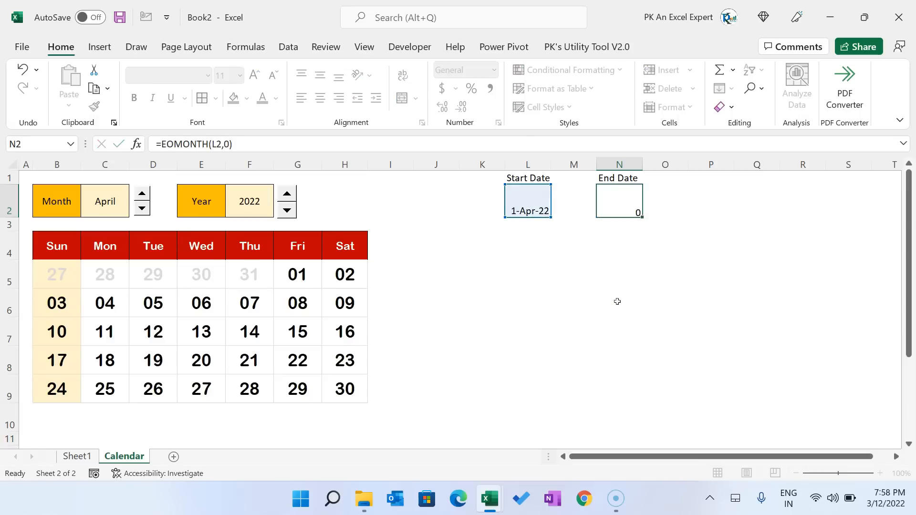
key("ctrl+shift+3")
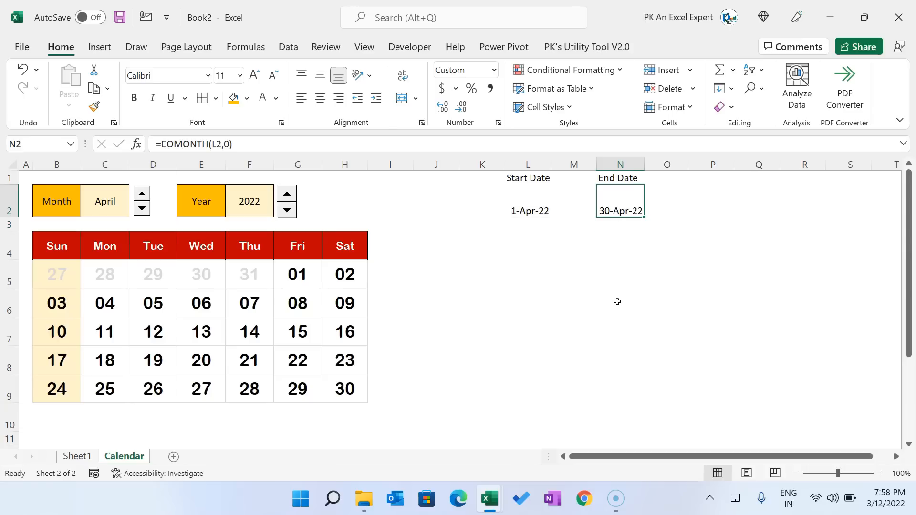
- Vertically middle-align the start and end date cells L2:N2
left_click_drag(535, 211, 607, 206)
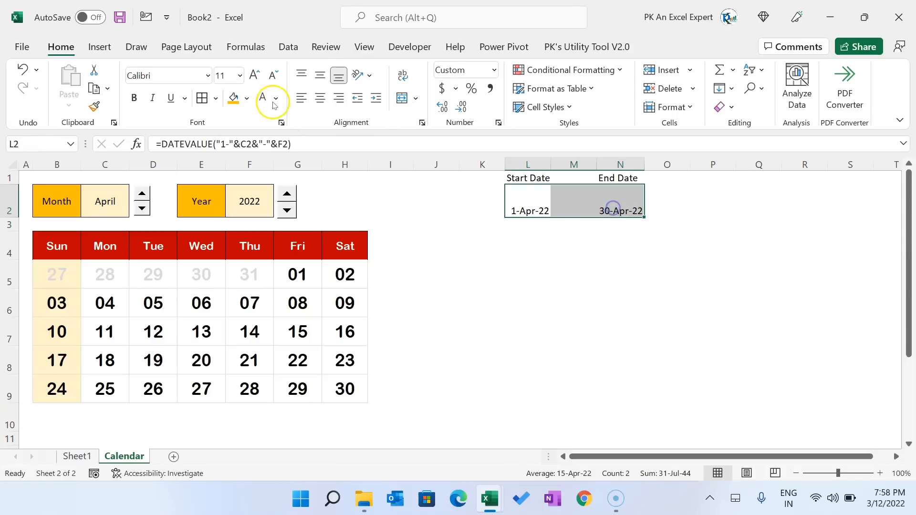
left_click(320, 76)
left_click(527, 272)
left_click(530, 198)
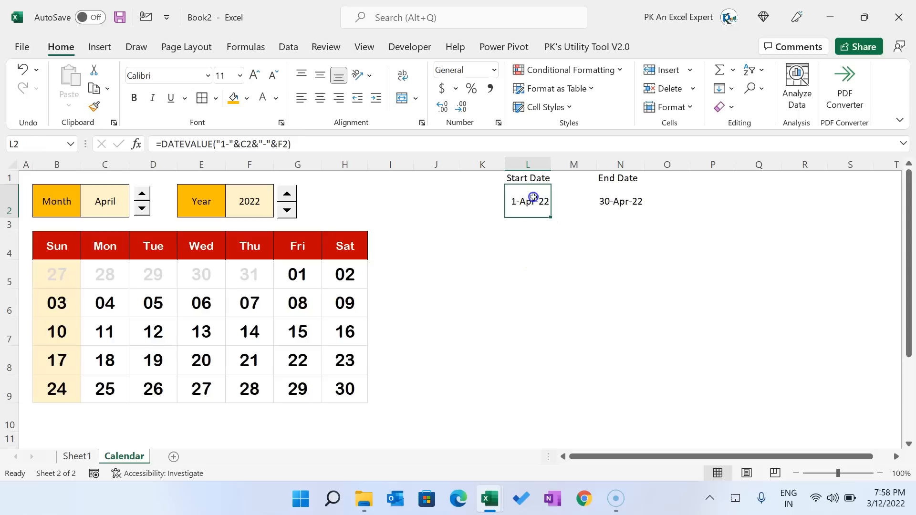
left_click(623, 205)
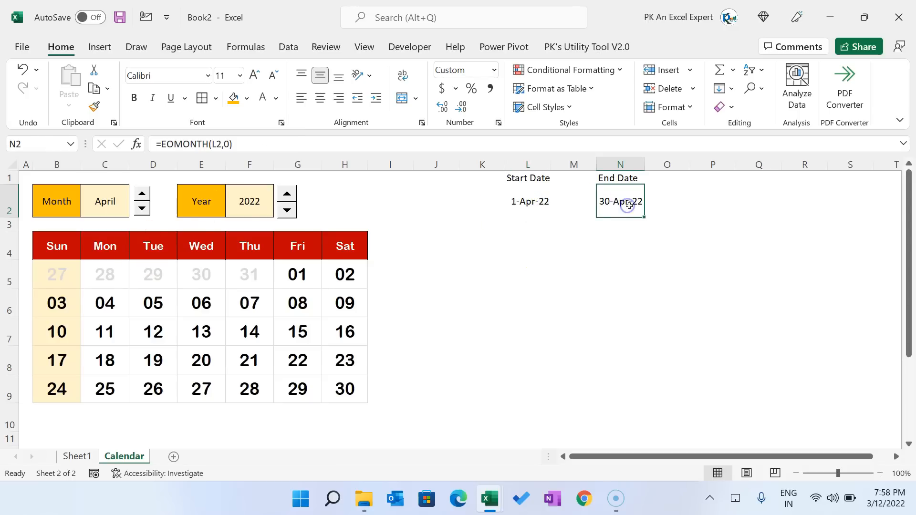
- Copy the Date, Task, Status and Comments headers from Sheet1 A1:D1 to L4 on the Calendar sheet
left_click(77, 457)
left_click_drag(95, 178, 545, 178)
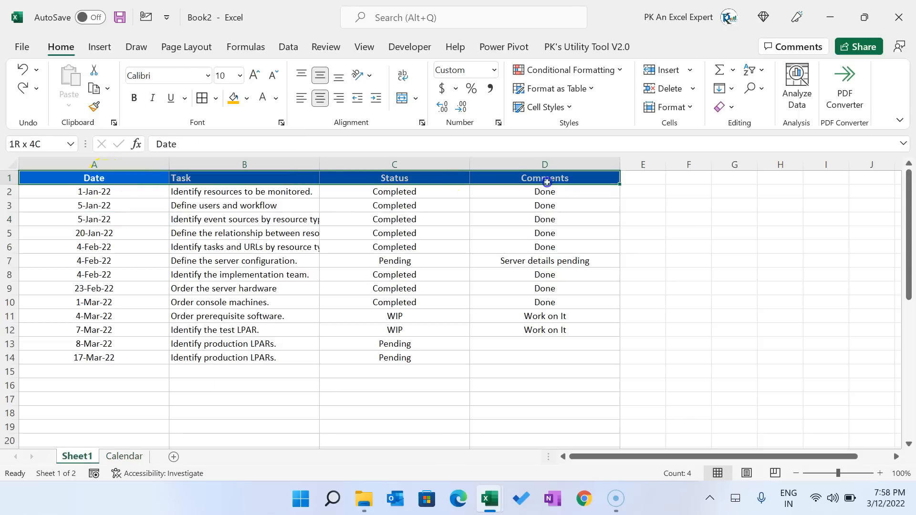
key("ctrl+c")
left_click(124, 456)
left_click(520, 243)
key("ctrl+v")
left_click(588, 245)
- Widen columns L to O around the pasted task headers
left_click(534, 164)
left_click_drag(551, 164, 730, 165)
left_click_drag(776, 164, 838, 164)
- Center the Start Date and End Date labels and their dates horizontally, and widen column L slightly
left_click_drag(701, 179, 709, 200)
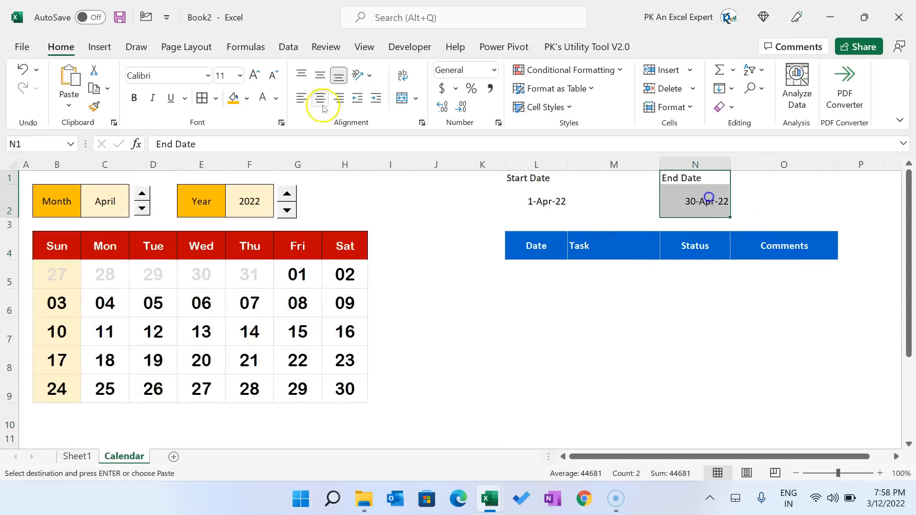
left_click(320, 98)
left_click_drag(529, 179, 528, 194)
key("F4")
left_click(542, 275)
left_click_drag(568, 164, 583, 165)
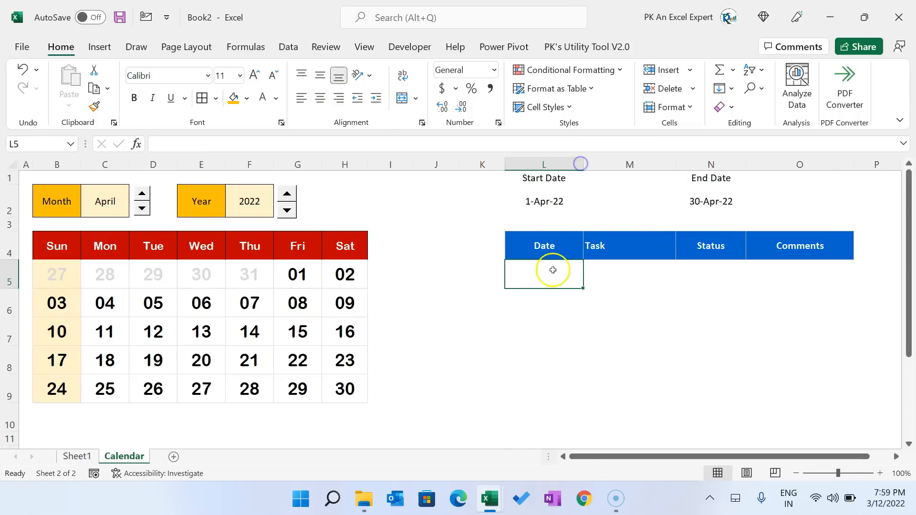
- Delete two of the empty columns between the calendar and the task headers, and select the cell below the Date header
left_click_drag(411, 164, 441, 159)
key("ctrl+minus")
key("Right")
key("Down")
key("Down")
key("Down")
key("Down")
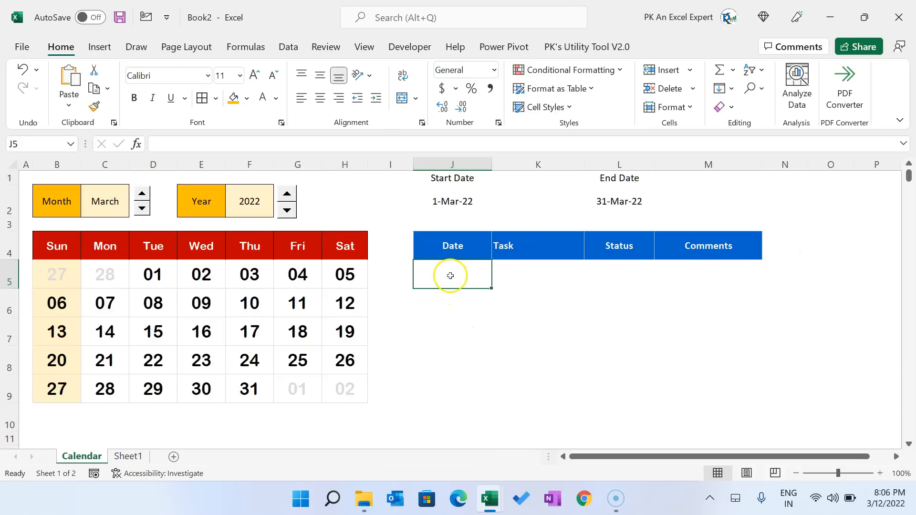
- Start a FILTER formula in J5 with Sheet1 columns A:D as the array
type("=fil")
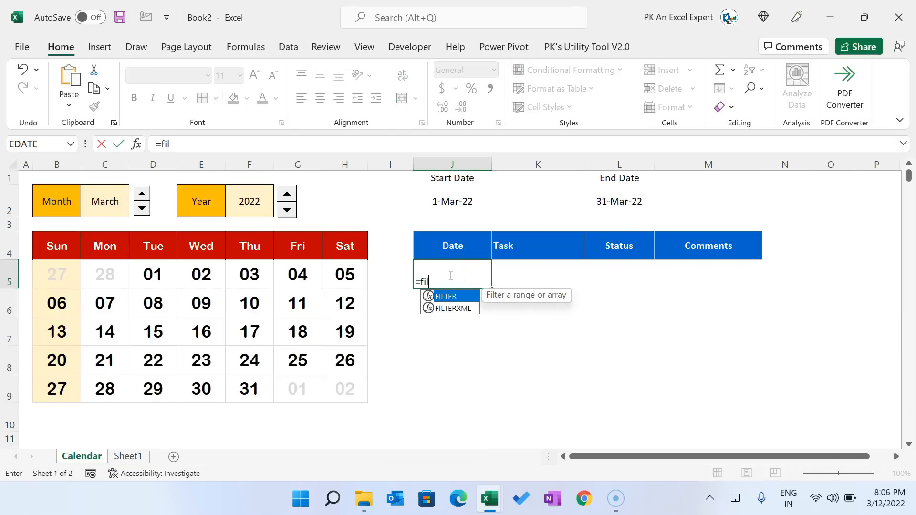
key("Tab")
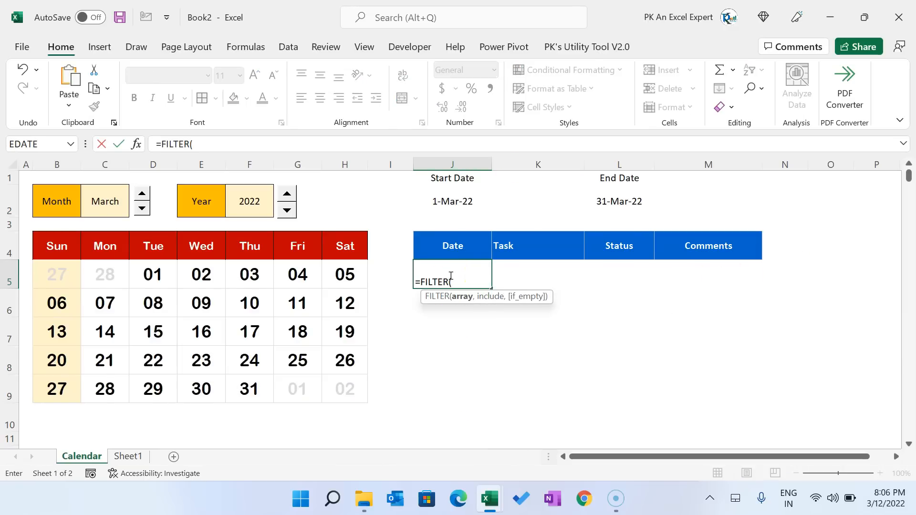
left_click(128, 456)
left_click_drag(98, 164, 561, 165)
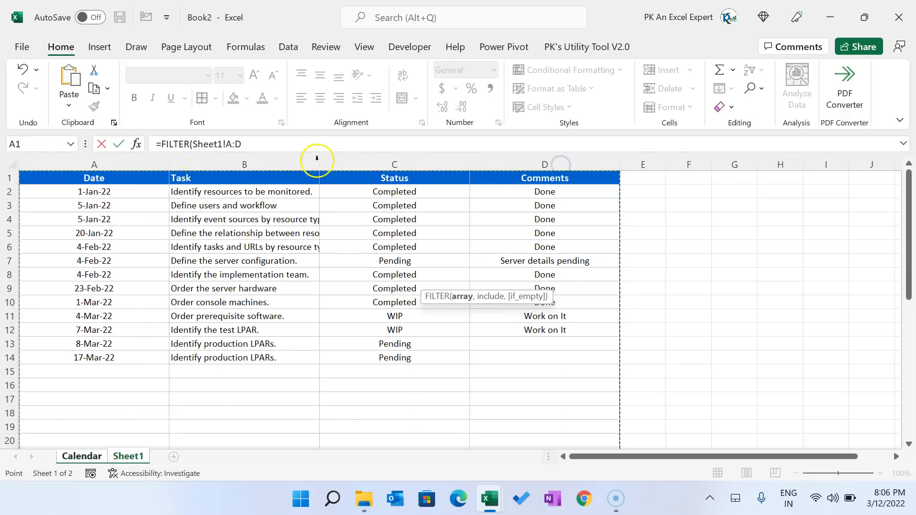
type(",")
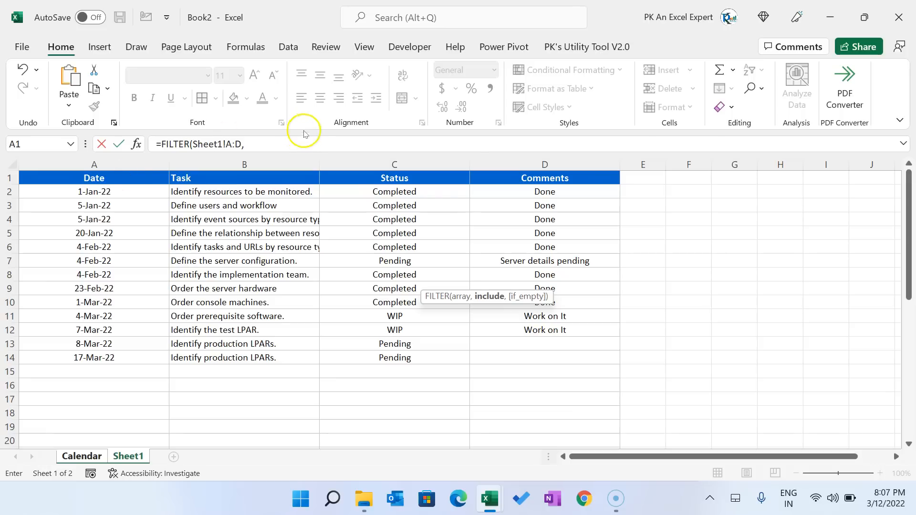
- Add the start date criterion (Sheet1!A:A>=Calendar!J2) to the FILTER formula, followed by *( for a second condition
left_click(289, 144)
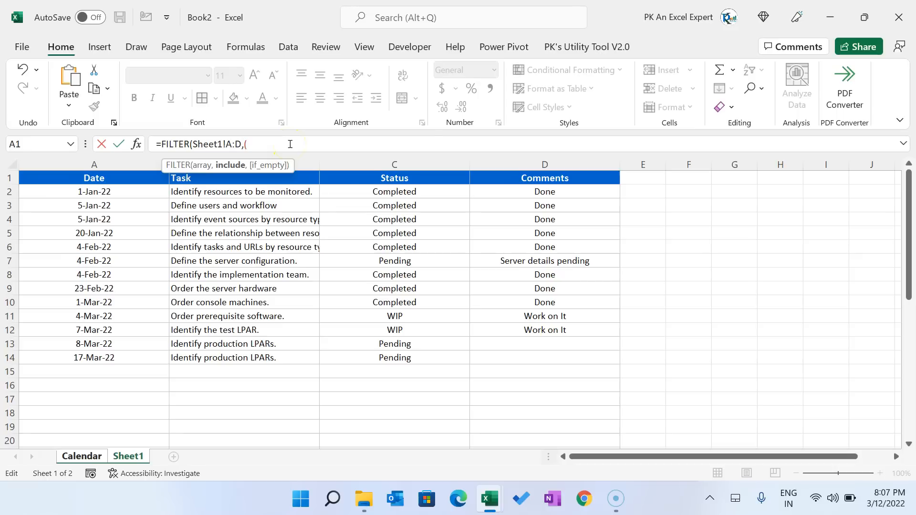
left_click(104, 164)
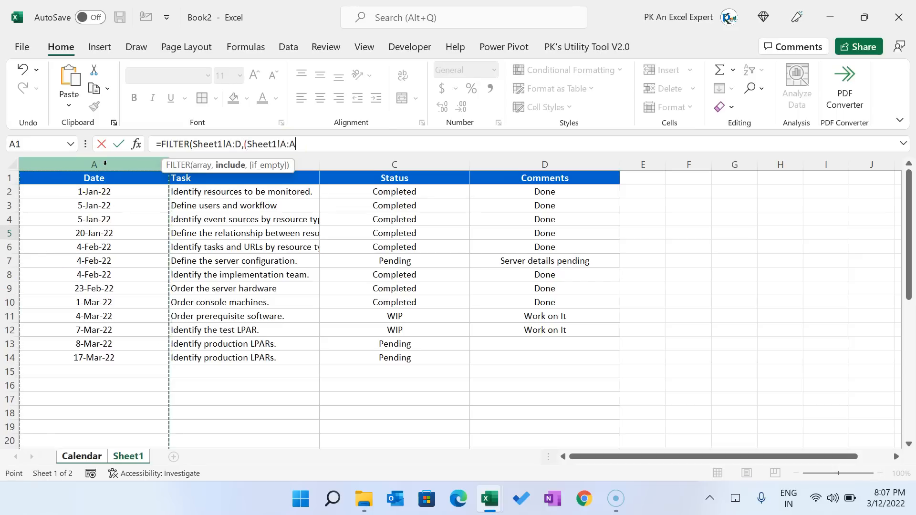
type(">=")
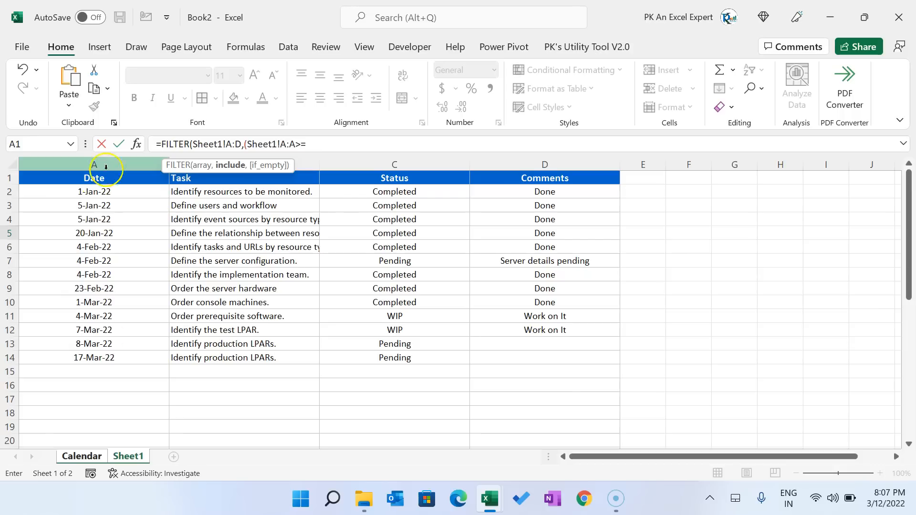
left_click(98, 457)
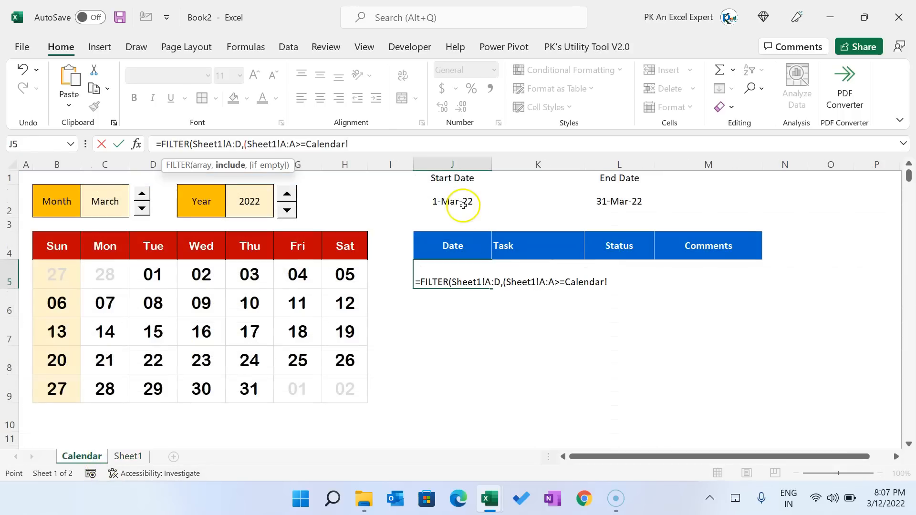
left_click(463, 203)
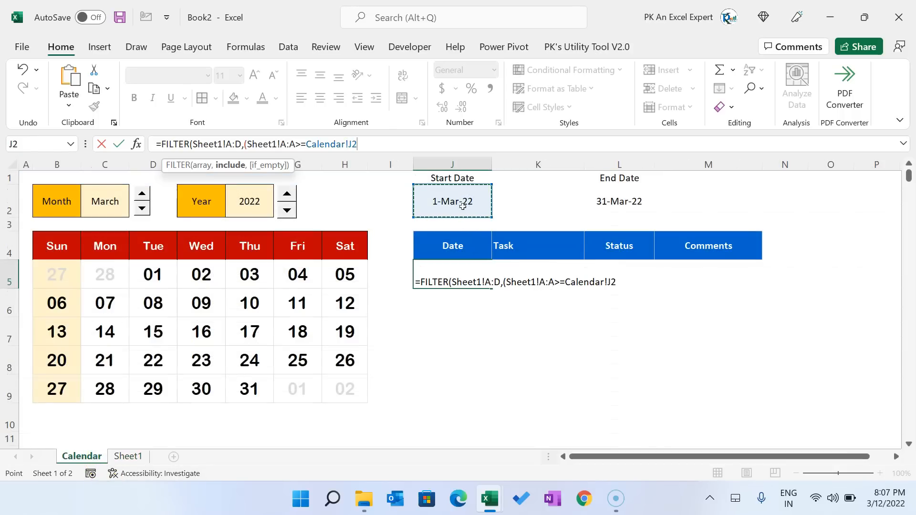
type(")*(")
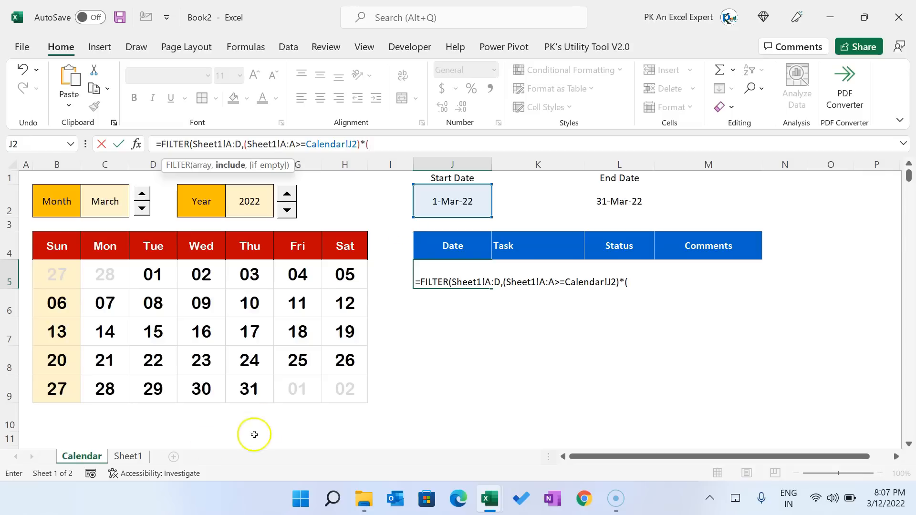
- Complete the FILTER formula with the end date criterion (Sheet1!A:A<=Calendar!L2) and enter it in J5
left_click(128, 457)
left_click(109, 165)
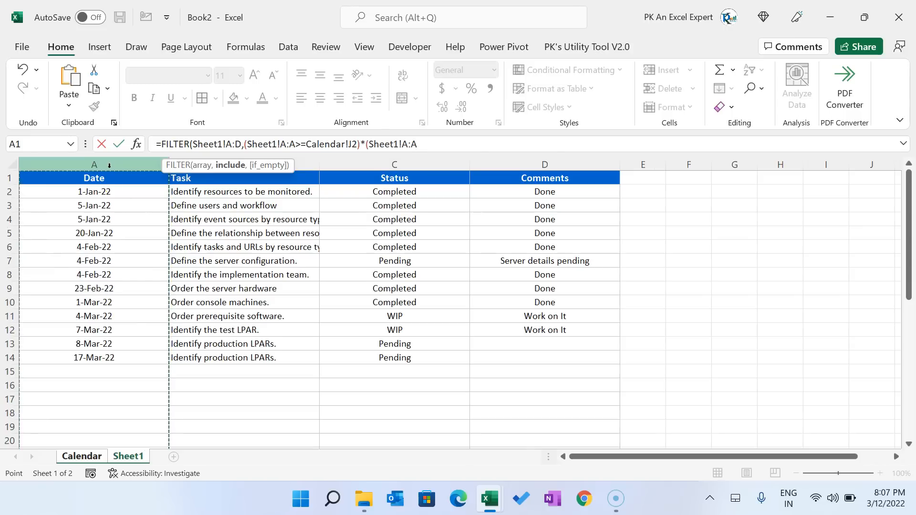
type("<")
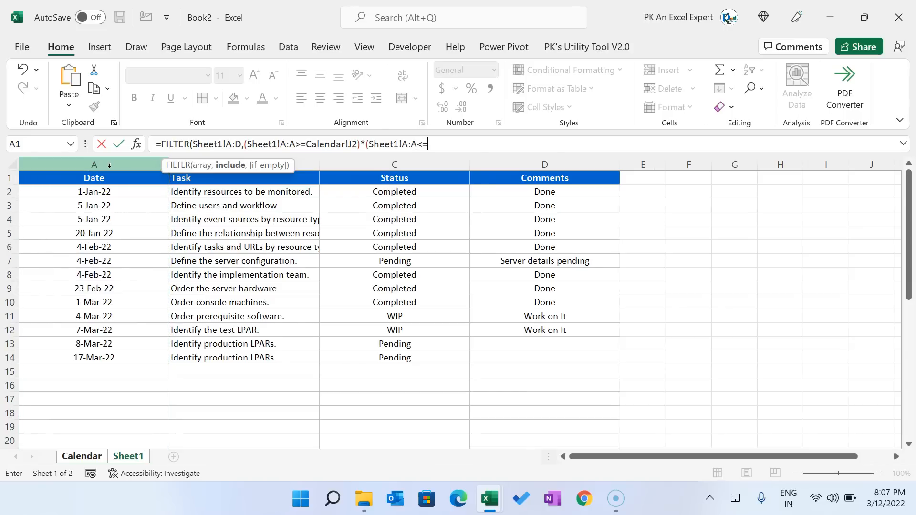
type("=")
left_click(81, 456)
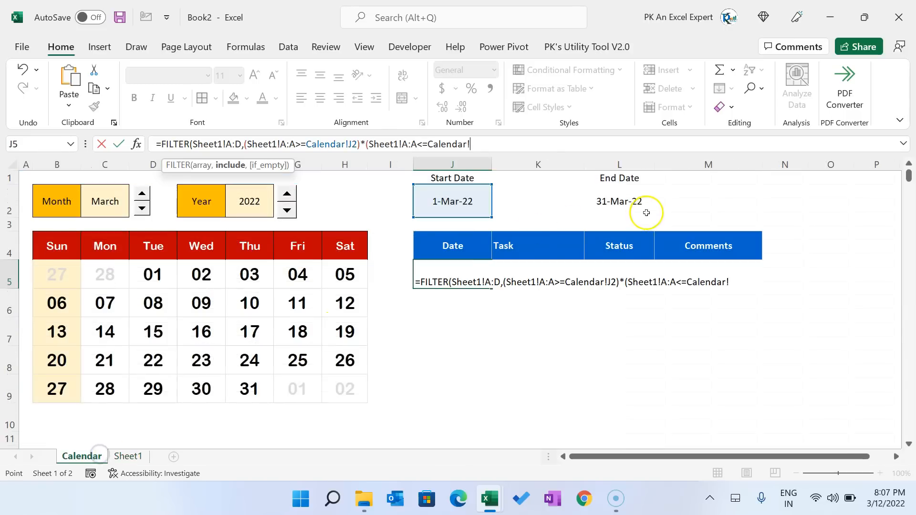
left_click(633, 201)
type("))")
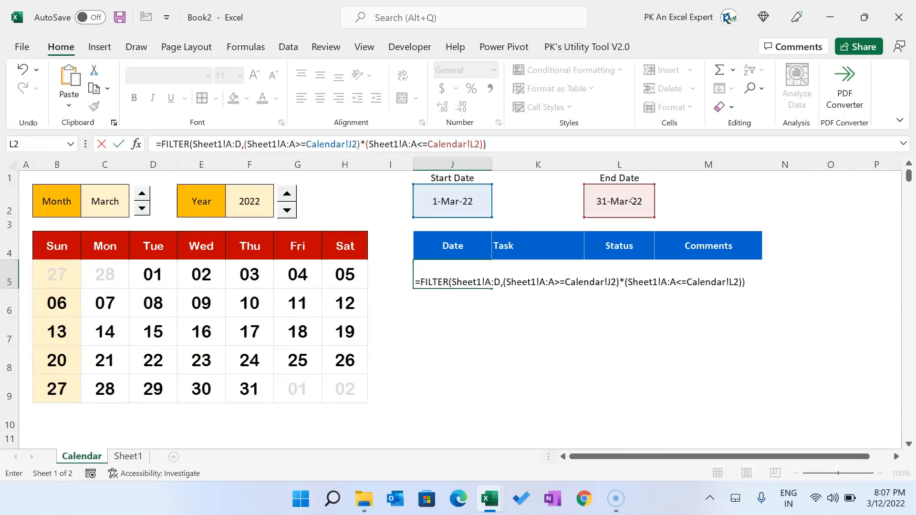
key("Return")
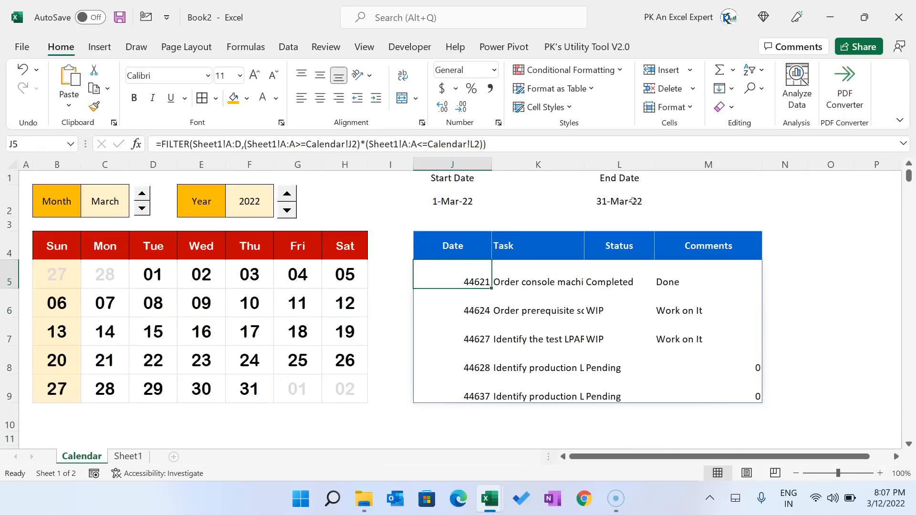
- Format the whole of column J as dates
left_click(453, 167)
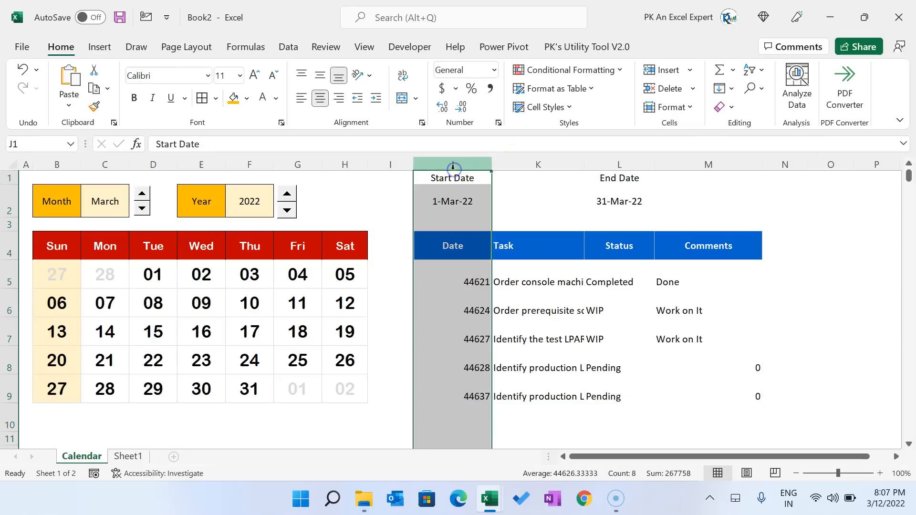
key("ctrl+shift+3")
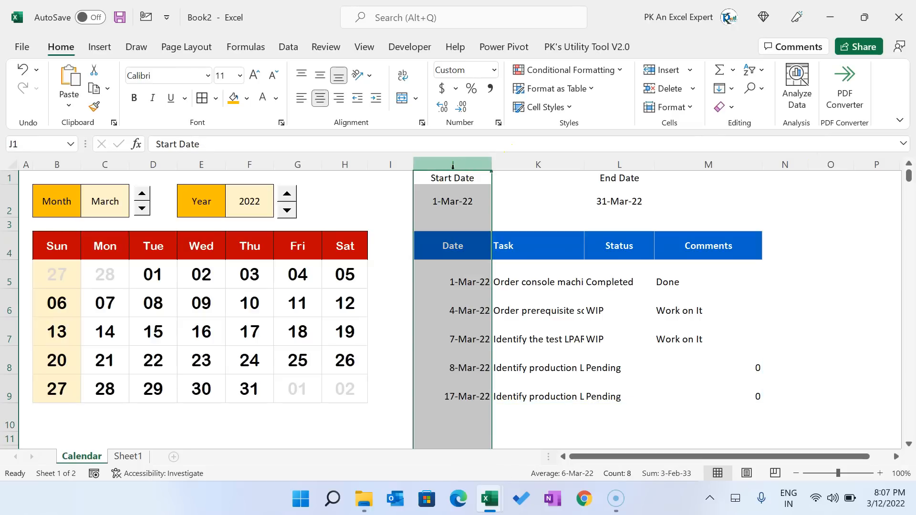
left_click(611, 250)
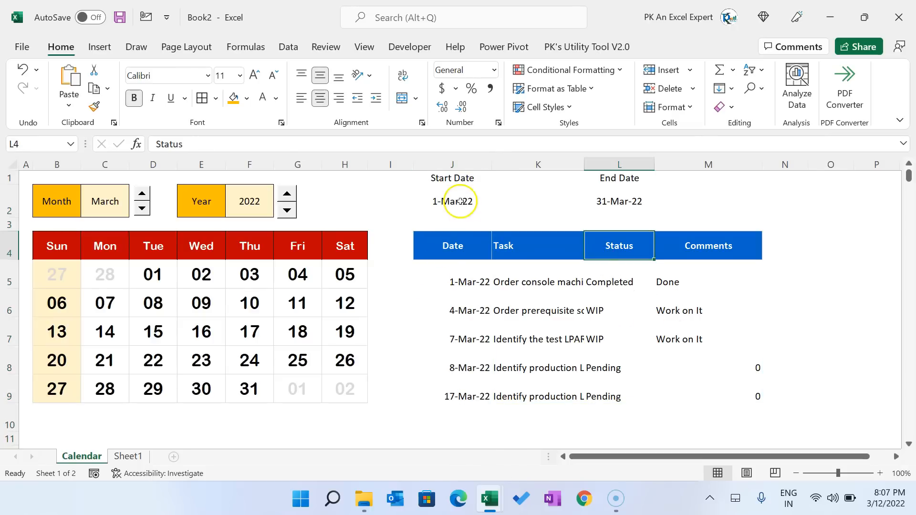
- Cycle the calendar month between January and April 2022, ending on April, to check the task list for each month
left_click(456, 201)
left_click(142, 193)
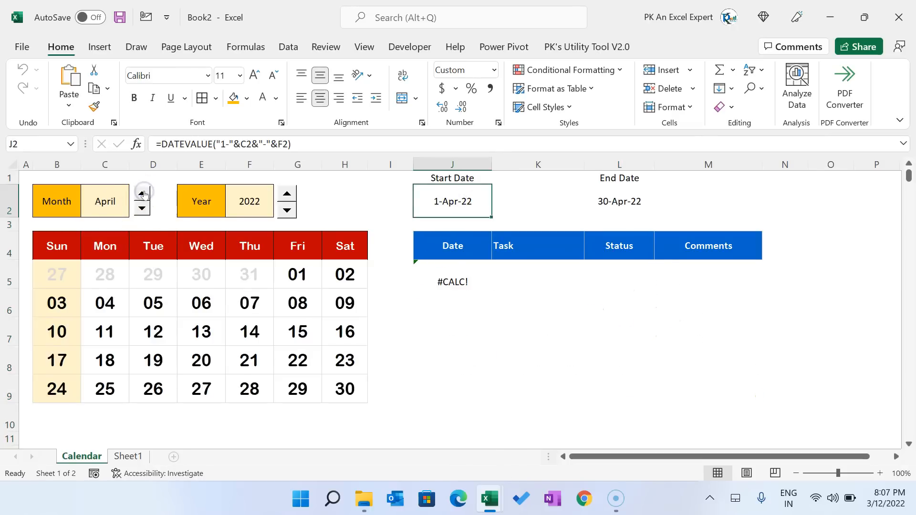
left_click(143, 208)
left_click(143, 209)
left_click(143, 208)
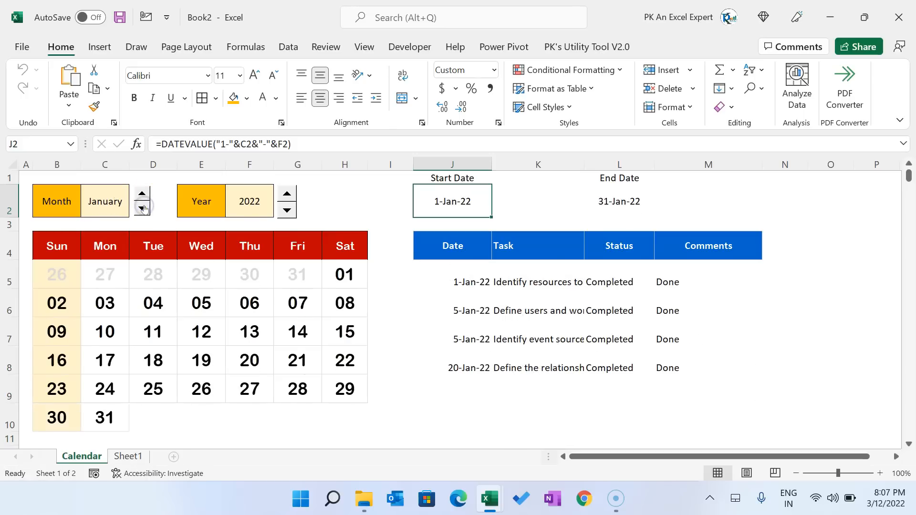
left_click(144, 196)
left_click(144, 195)
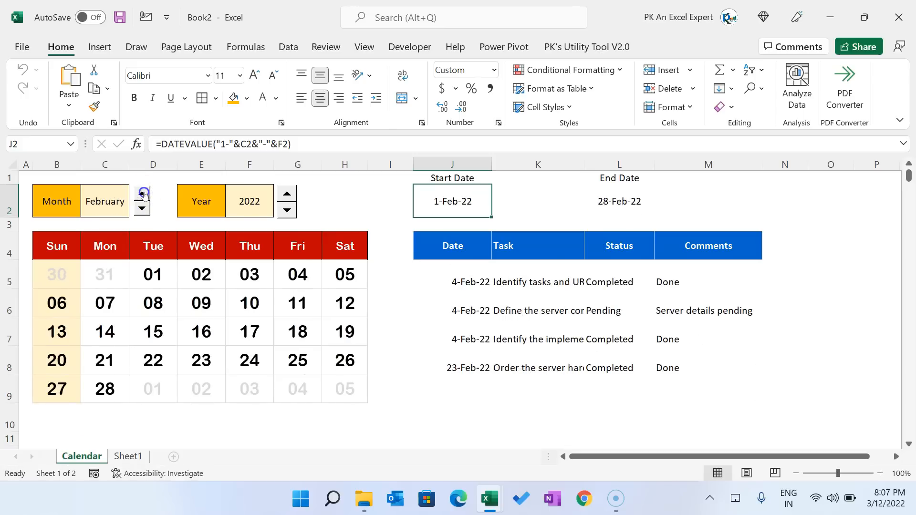
left_click(144, 195)
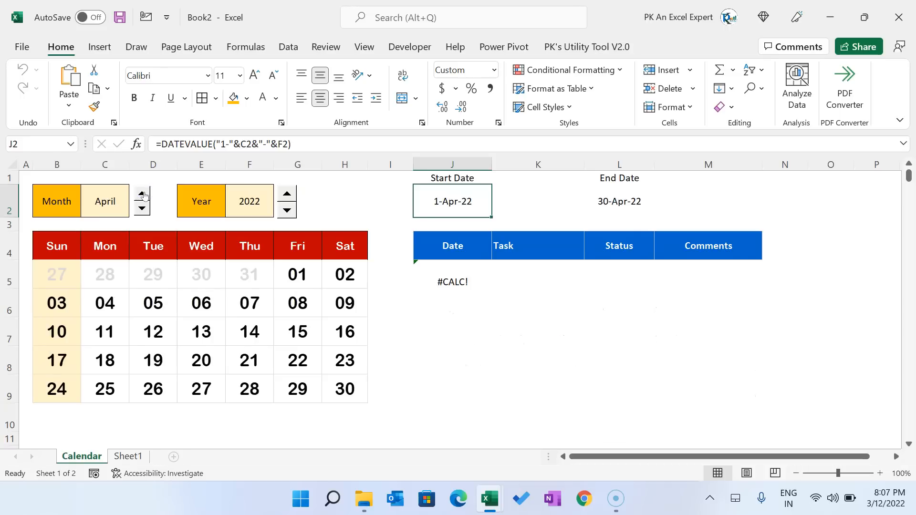
- Add "No Task Available" as the if_empty argument of the FILTER formula in J5
left_click(490, 285)
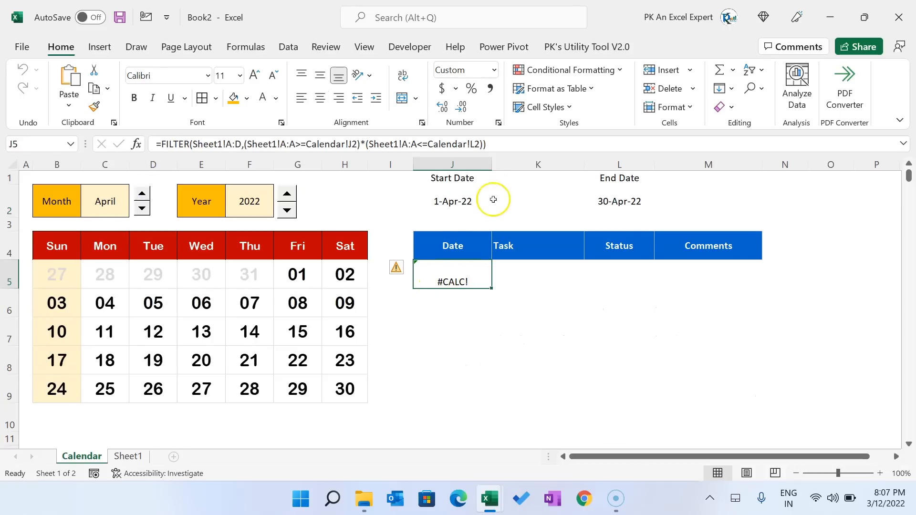
left_click(506, 144)
key("BackSpace")
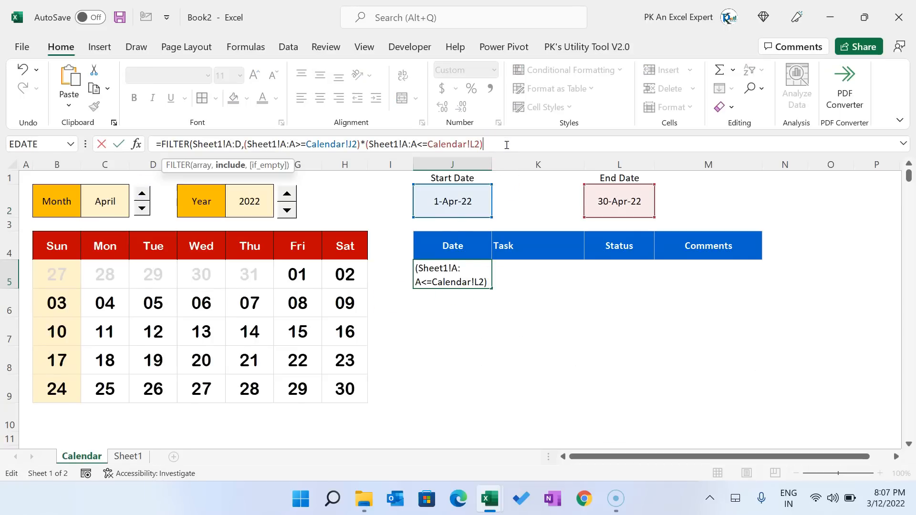
type(",\"")
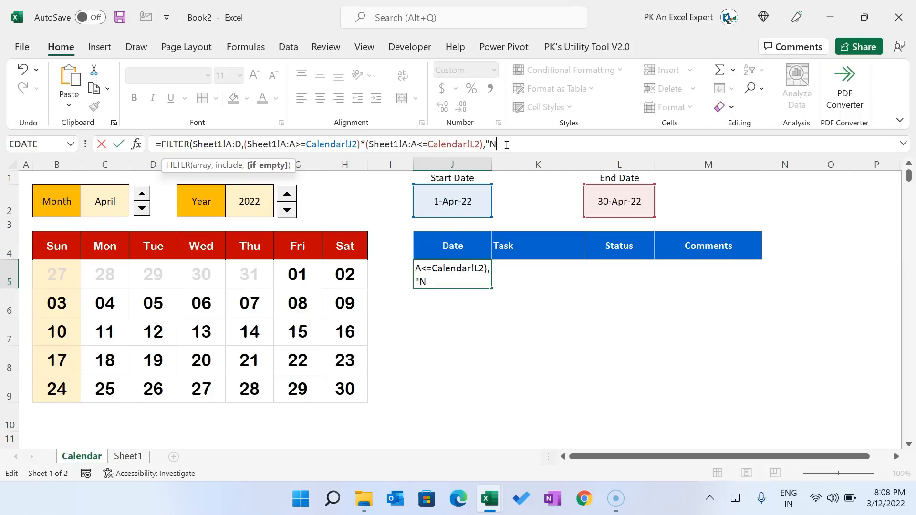
type("No Task Available\")")
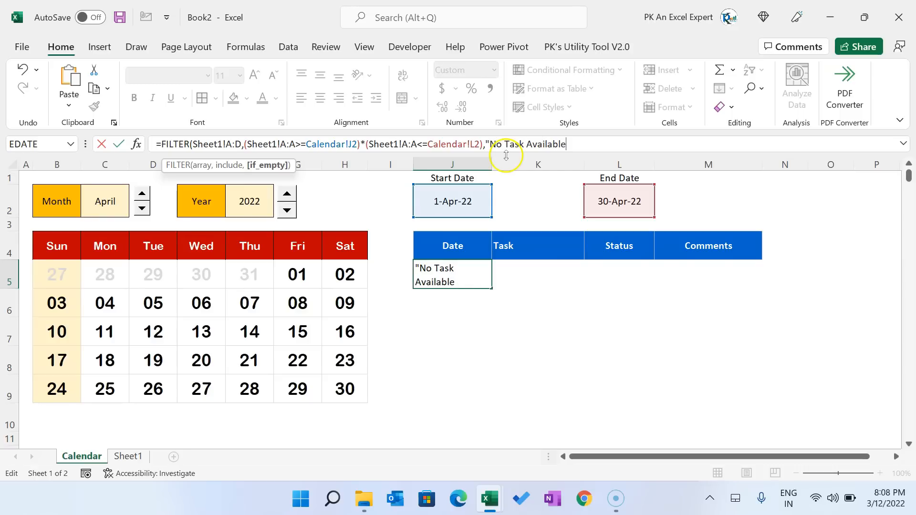
key("Return")
key("Up")
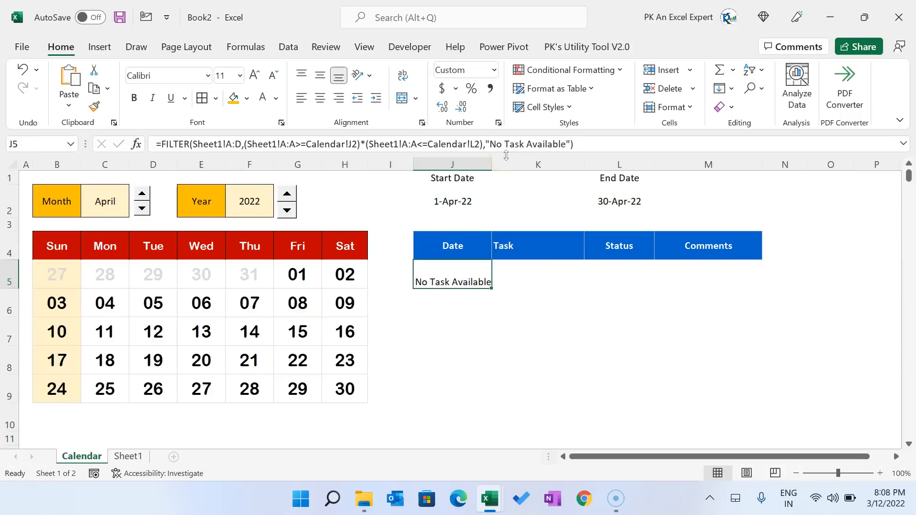
- Switch the calendar month back to March to bring up its task list
left_click(537, 360)
left_click(143, 194)
left_click(143, 209)
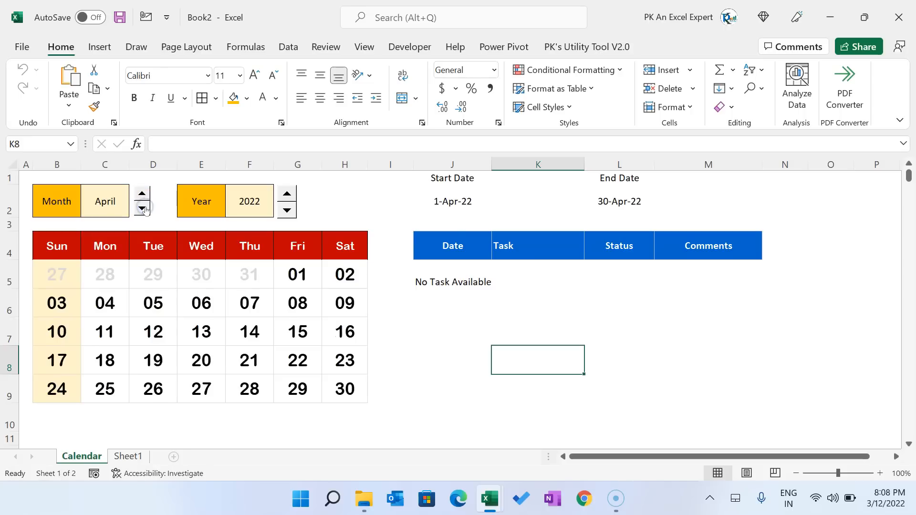
left_click(144, 208)
- Centre the task list J5:M9 horizontally and vertically, and wrap the text in the Task cells K5:K9
left_click_drag(471, 285, 727, 386)
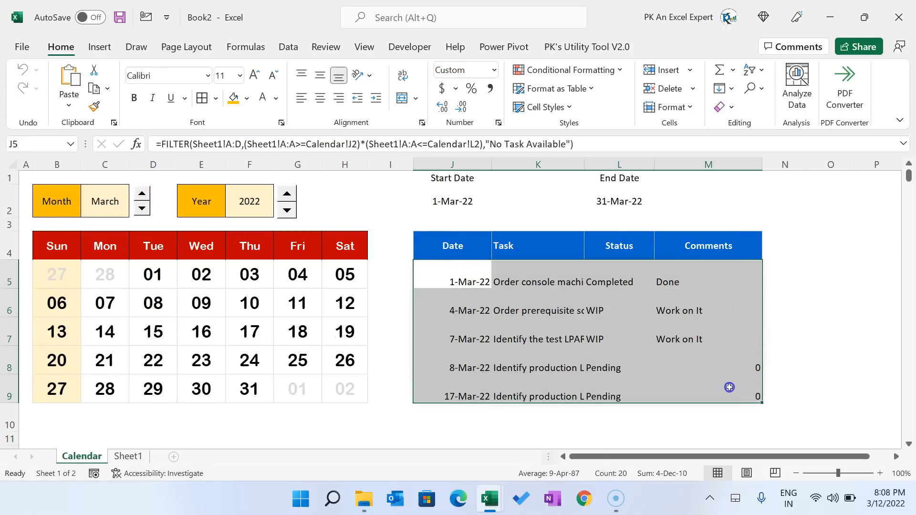
left_click(321, 99)
left_click(321, 75)
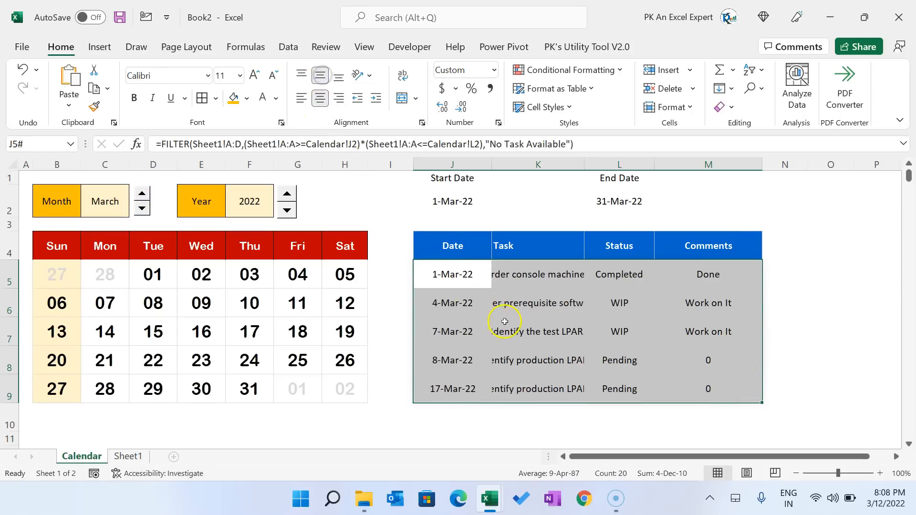
left_click(521, 275)
left_click_drag(518, 313, 527, 382)
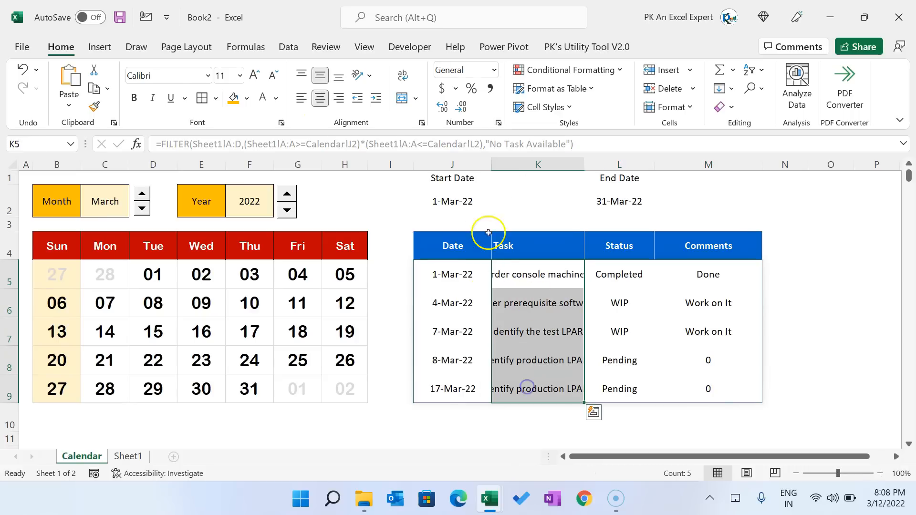
left_click(407, 77)
- Select the task list area J5:M33 and open the conditional formatting rules manager for it
left_click_drag(450, 275, 717, 390)
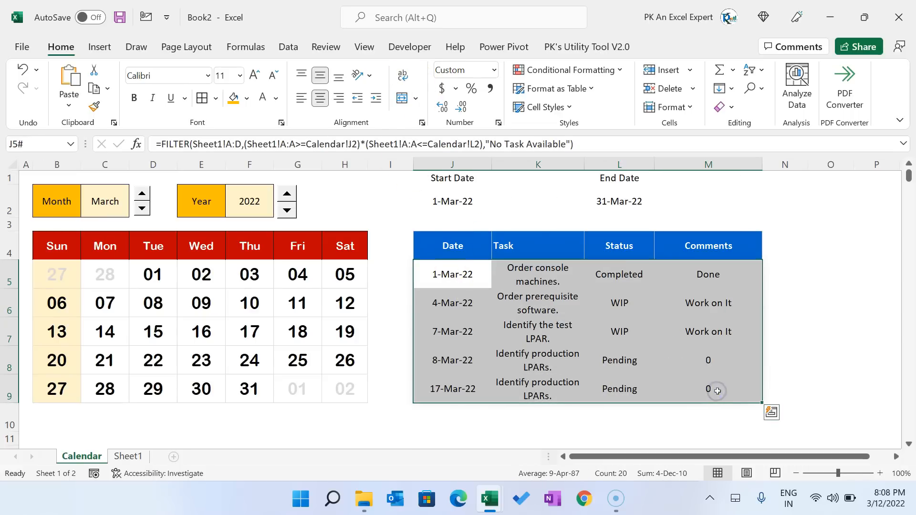
key("shift+Down")
key("shift+Down")
key("shift+Down")
key("shift+Down")
key("shift+Down")
key("shift+Down")
key("shift+Down")
key("shift+Down")
key("shift+Down")
key("shift+Down")
key("shift+Down")
key("shift+Down")
key("shift+Down")
key("shift+Down")
key("shift+Down")
key("shift+Down")
key("shift+Down")
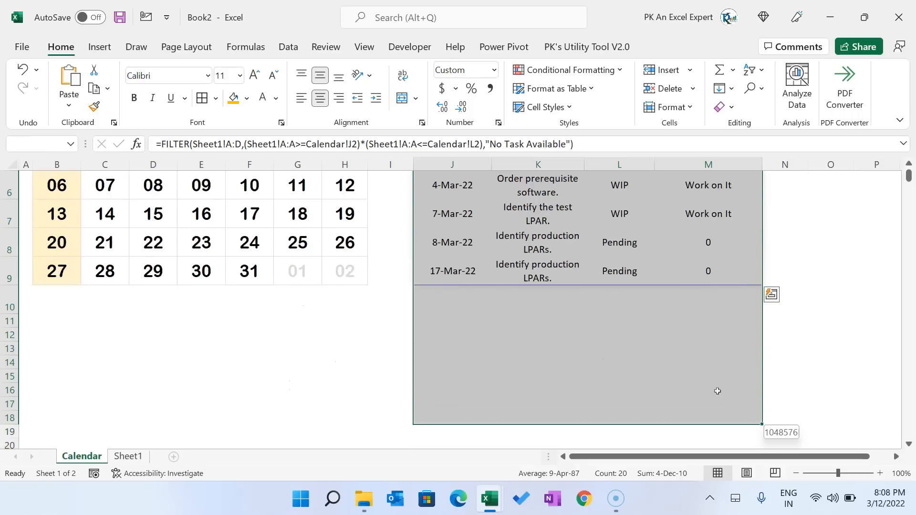
key("shift+Down")
key("shift+Down")
key("shift+Down")
key("shift+Down")
key("shift+Down")
key("shift+Down")
key("shift+Down")
key("alt+o")
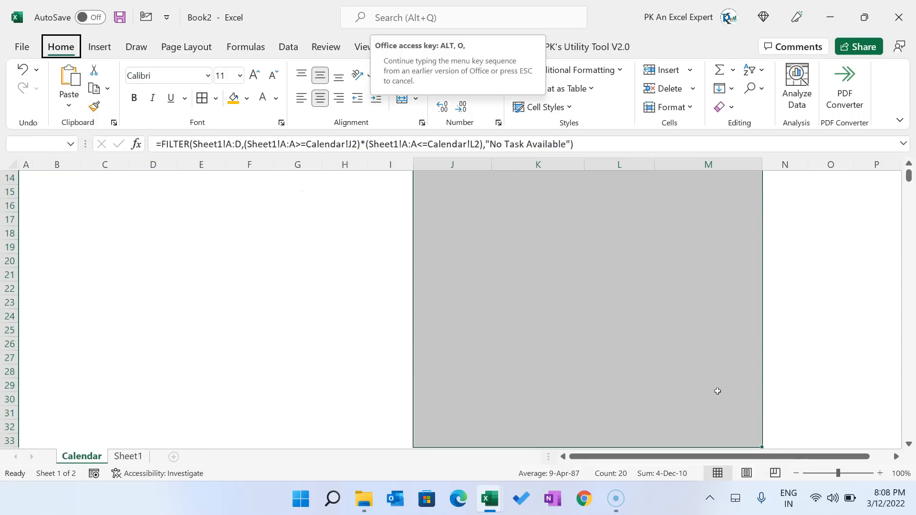
key("d")
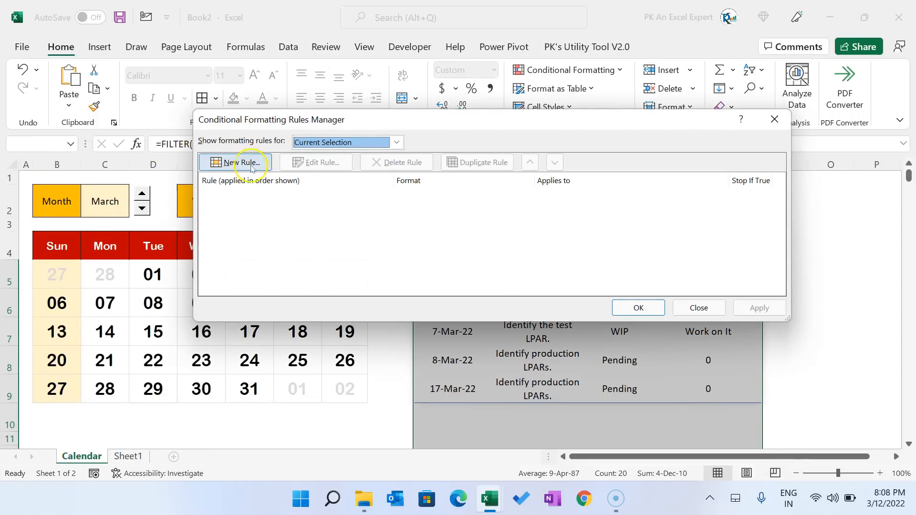
- Create a formula-based conditional formatting rule with the formula =$L5="Completed"
left_click(236, 163)
left_click_drag(413, 82, 159, 72)
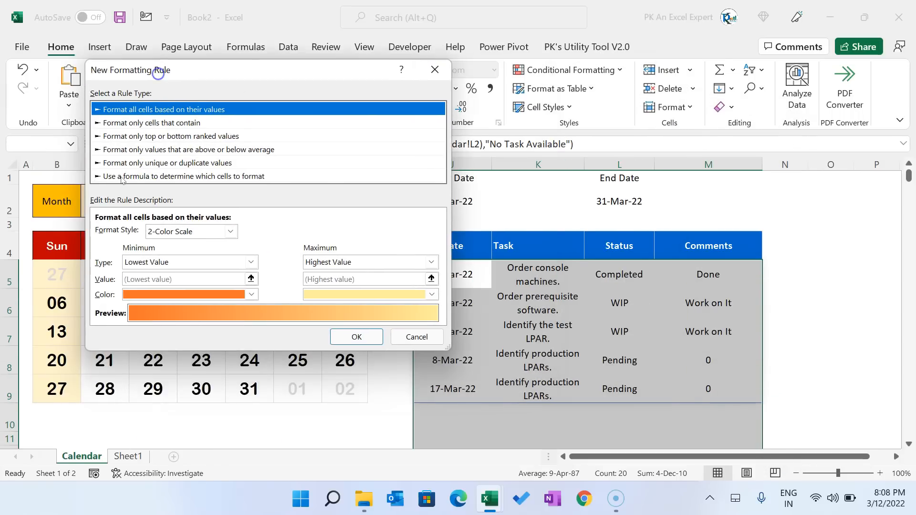
left_click(252, 177)
left_click(163, 232)
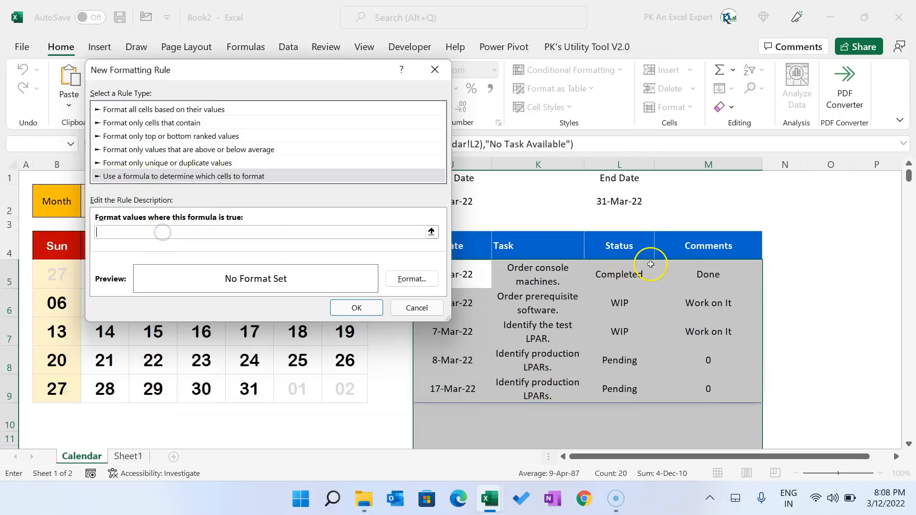
left_click(631, 272)
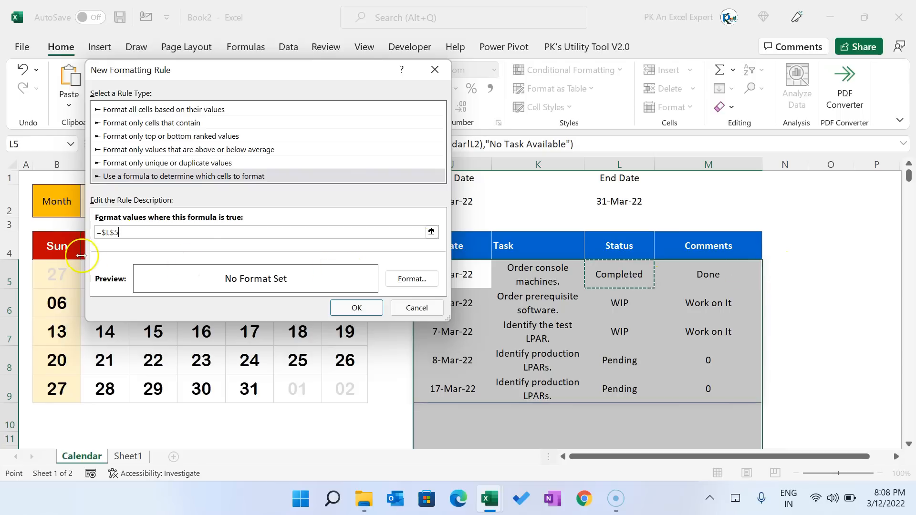
left_click(106, 233)
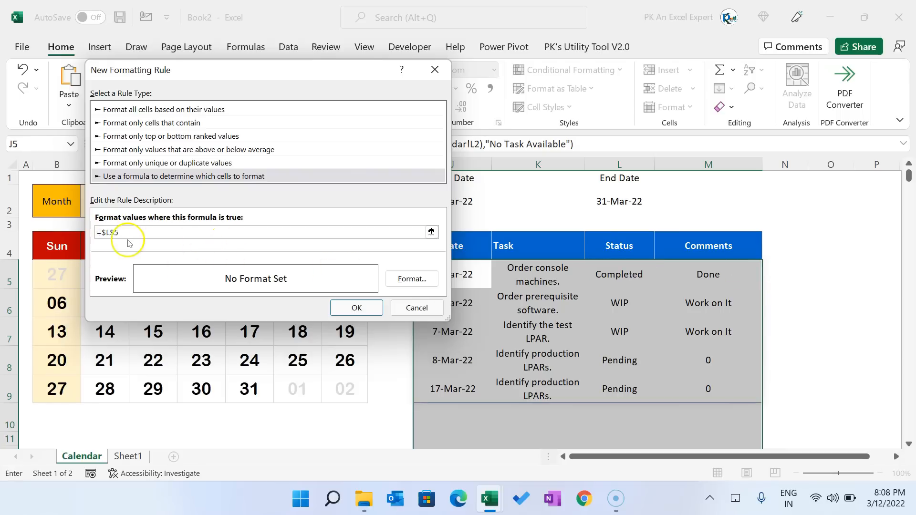
left_click(114, 233)
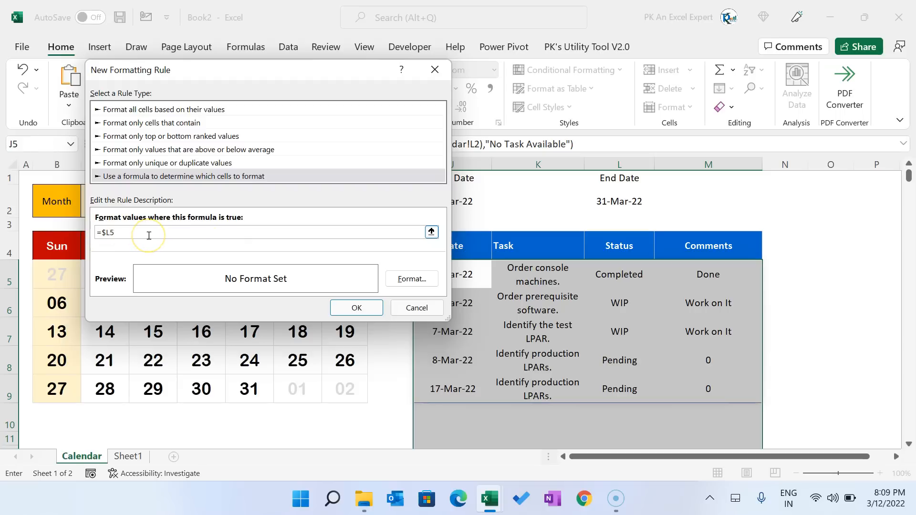
left_click(140, 232)
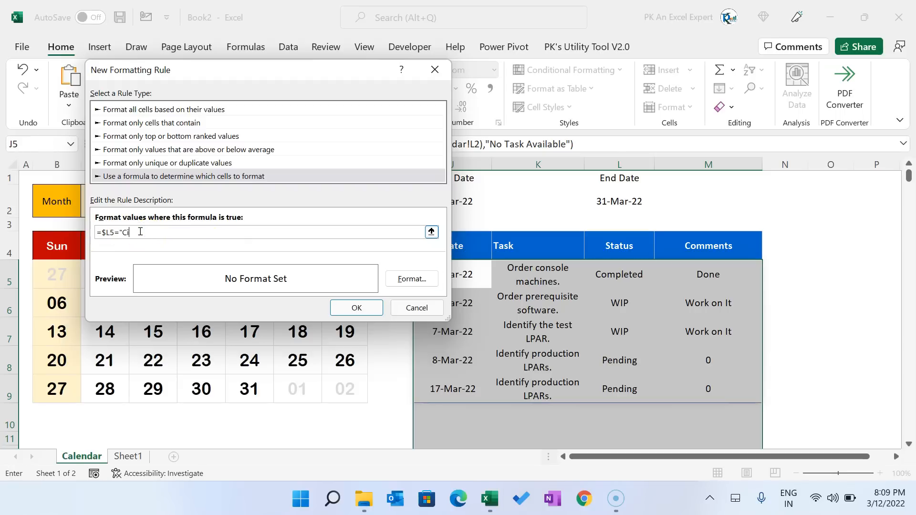
type("\"")
- Give the Completed rule an outline border and a bold green font, and add it to the rules list
left_click(412, 278)
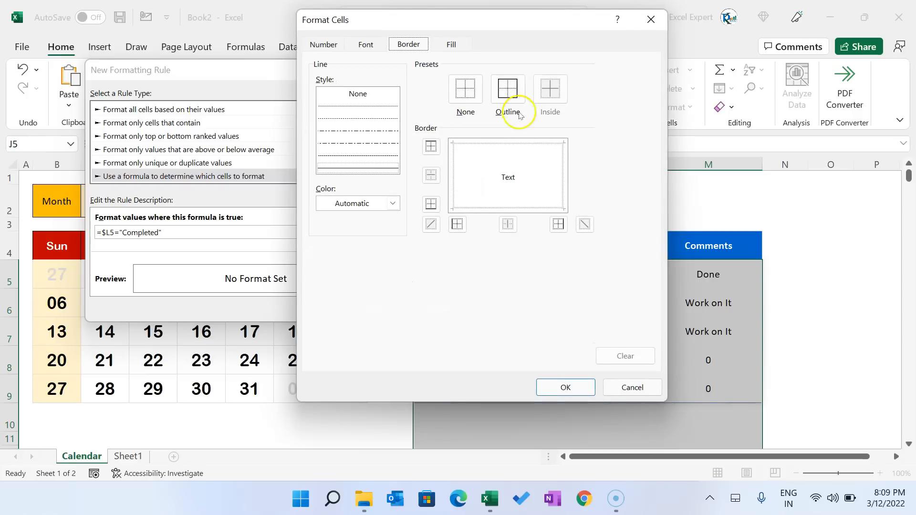
left_click(508, 88)
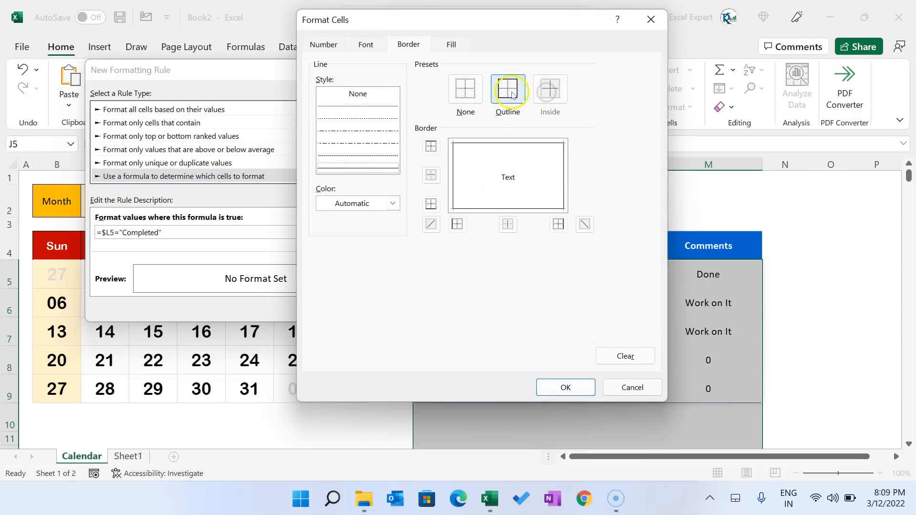
left_click(366, 44)
left_click(513, 172)
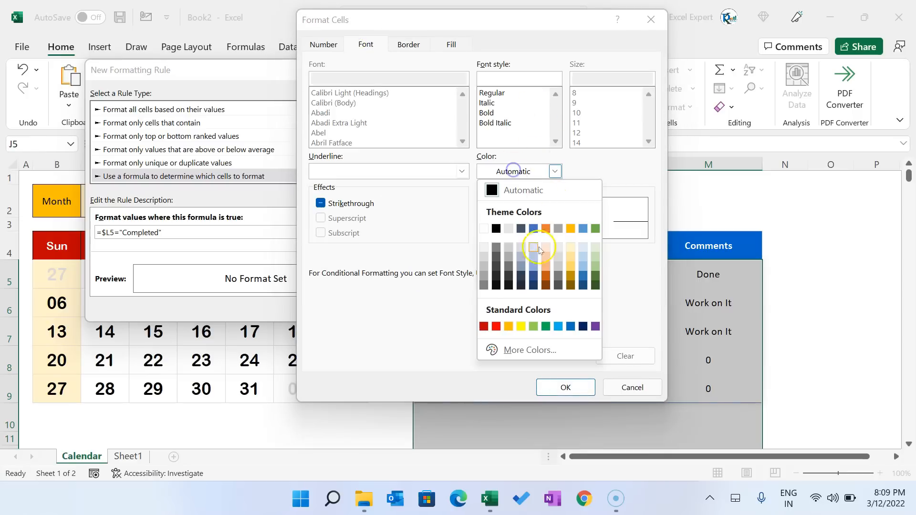
left_click(546, 324)
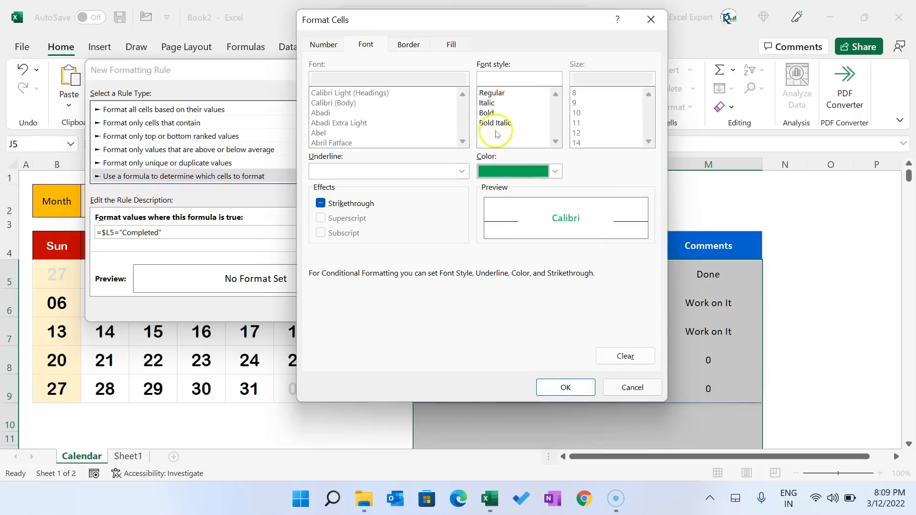
left_click(487, 113)
left_click(581, 382)
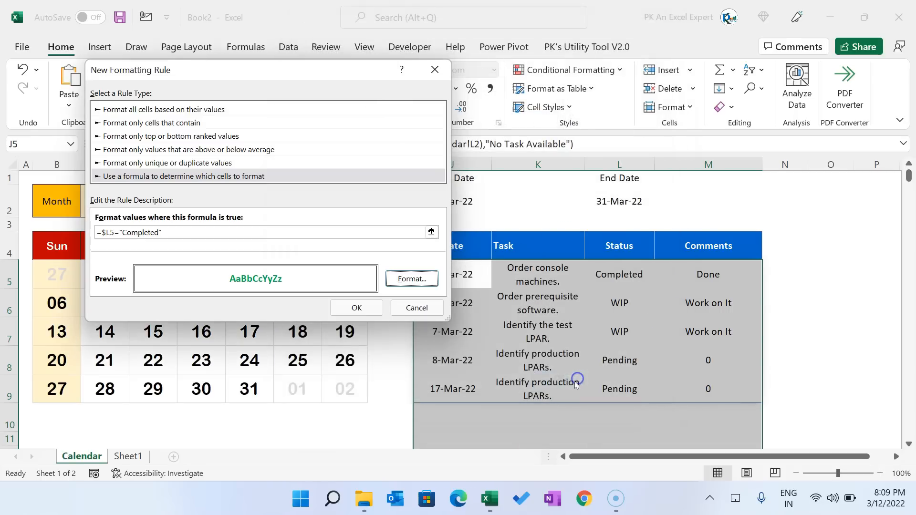
left_click(357, 306)
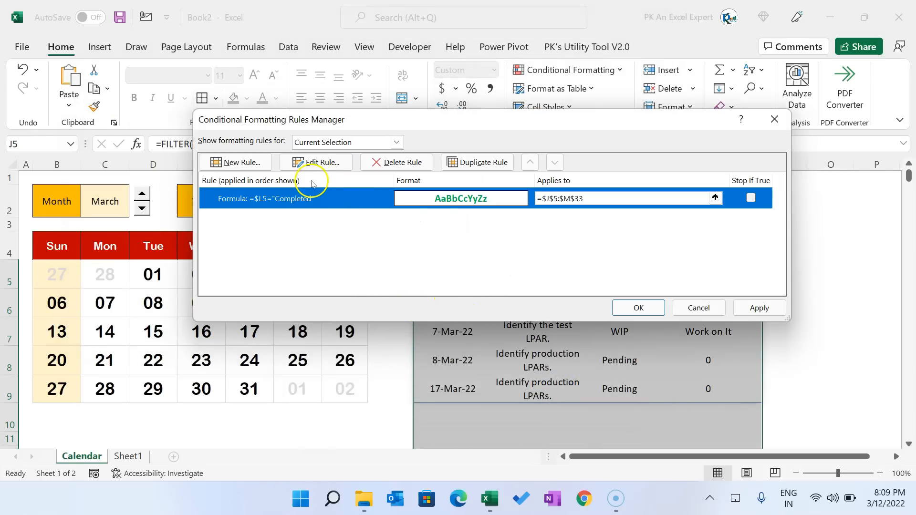
- Duplicate the Completed formatting rule twice to make three identical rules
left_click(261, 167)
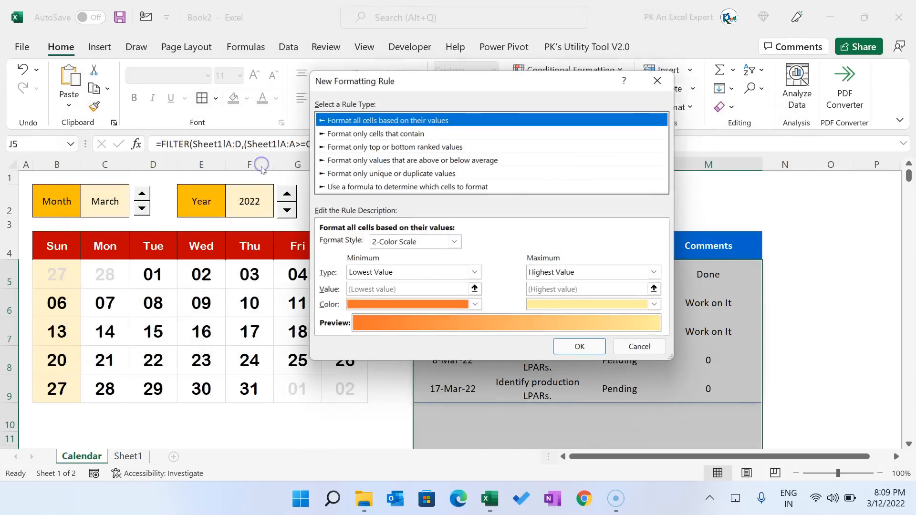
left_click(659, 80)
left_click(319, 200)
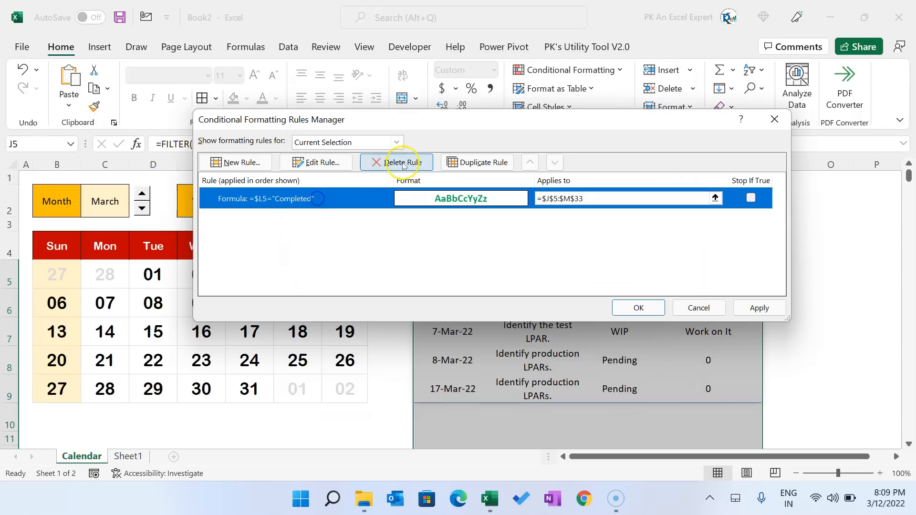
left_click(486, 163)
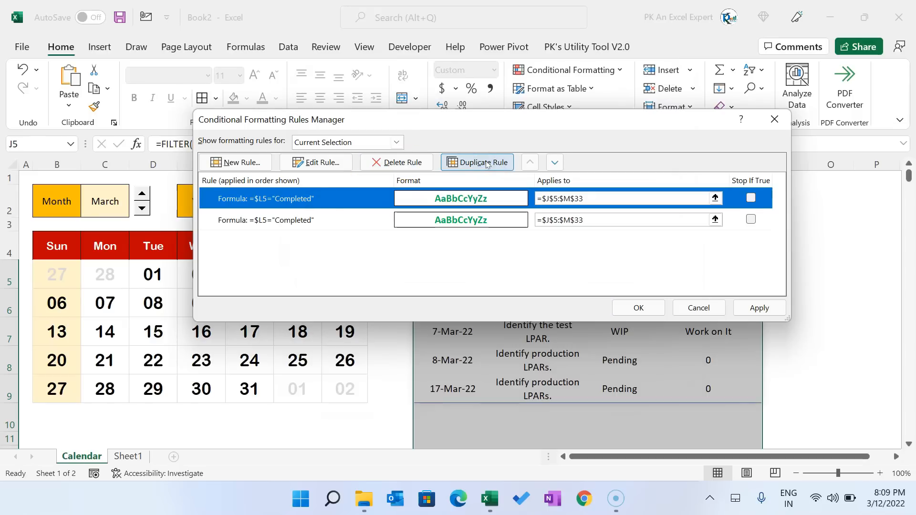
left_click(486, 163)
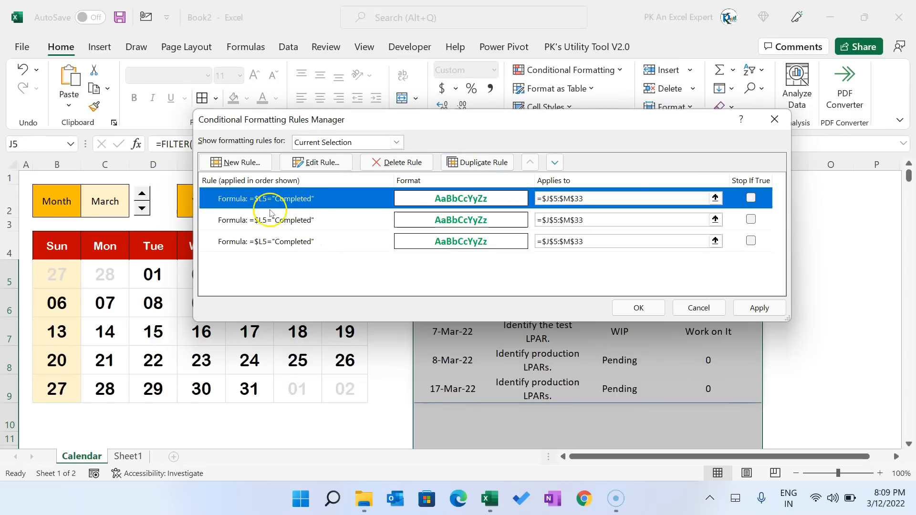
- Change the first duplicate rule's formula to =$L5="WIP" and set its font colour to gold
left_click(317, 162)
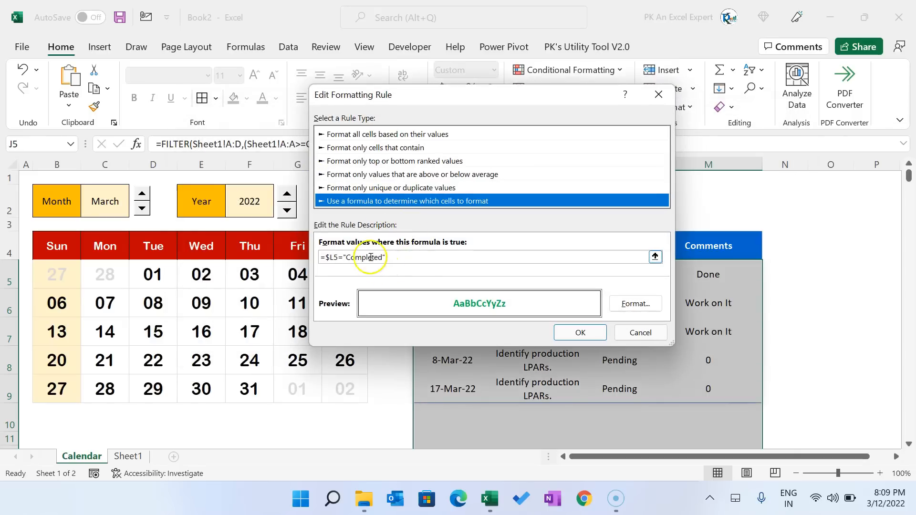
double_click(373, 258)
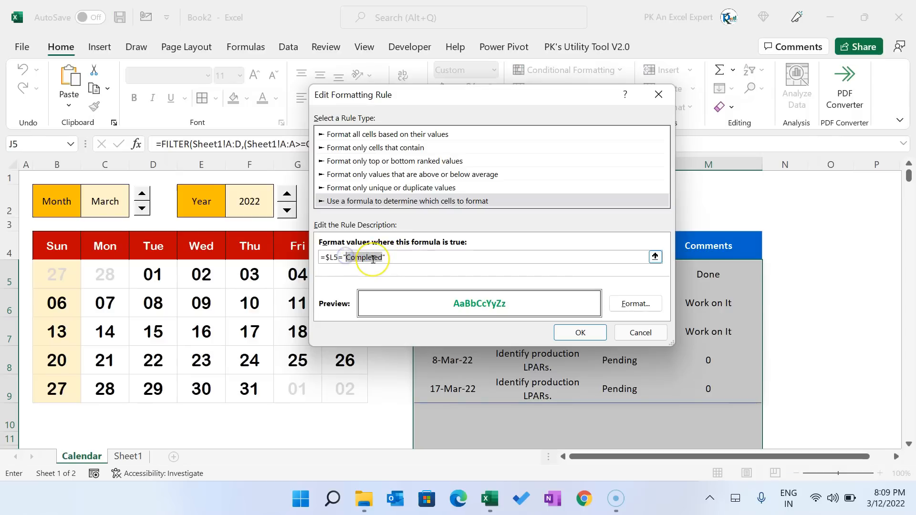
type("WIP")
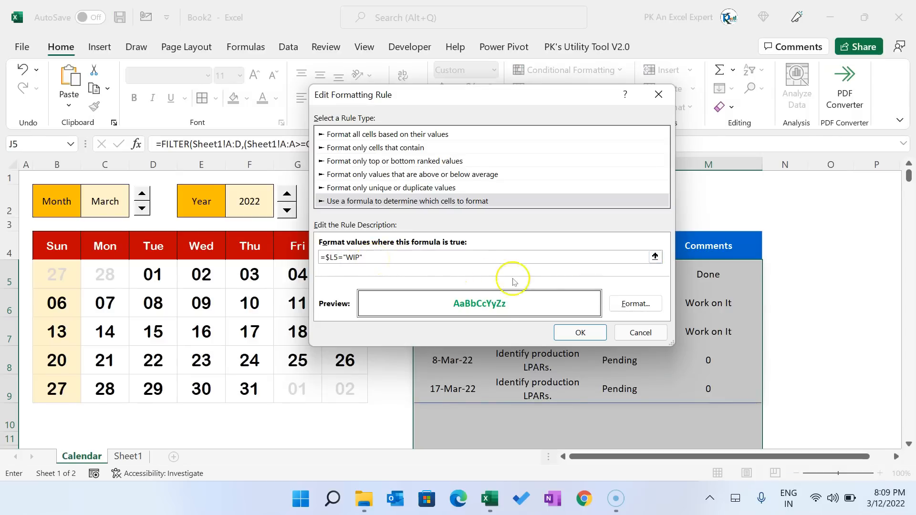
left_click(636, 303)
left_click(543, 164)
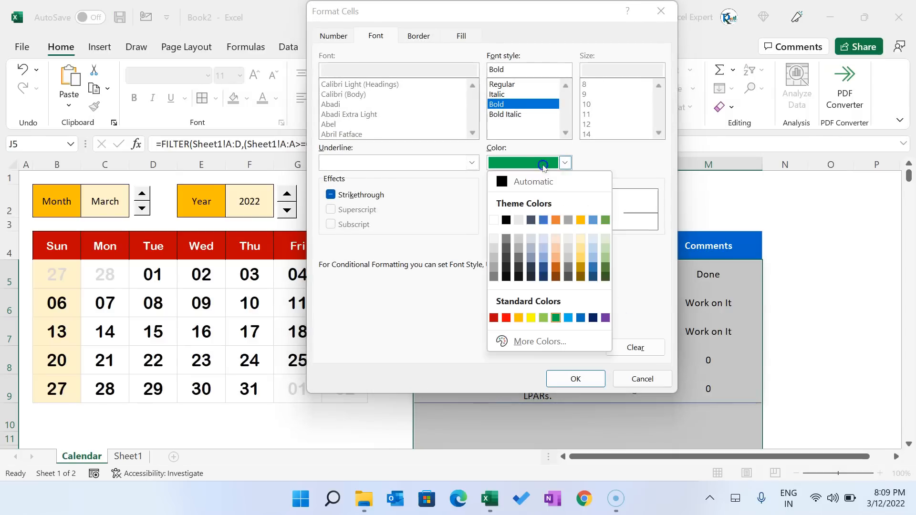
left_click(581, 220)
left_click(581, 379)
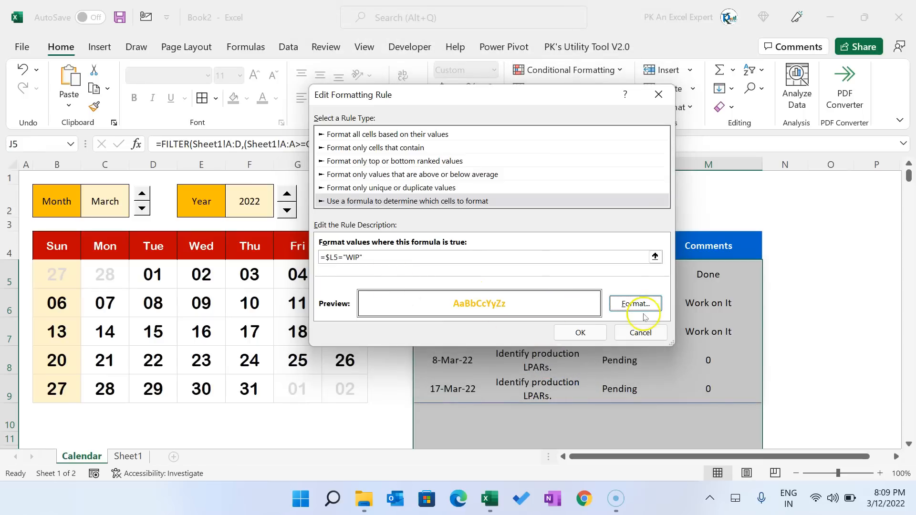
left_click(580, 333)
- Change the second rule's formula to =$L5="Pending" with a red font, and apply all three status rules
left_click(282, 227)
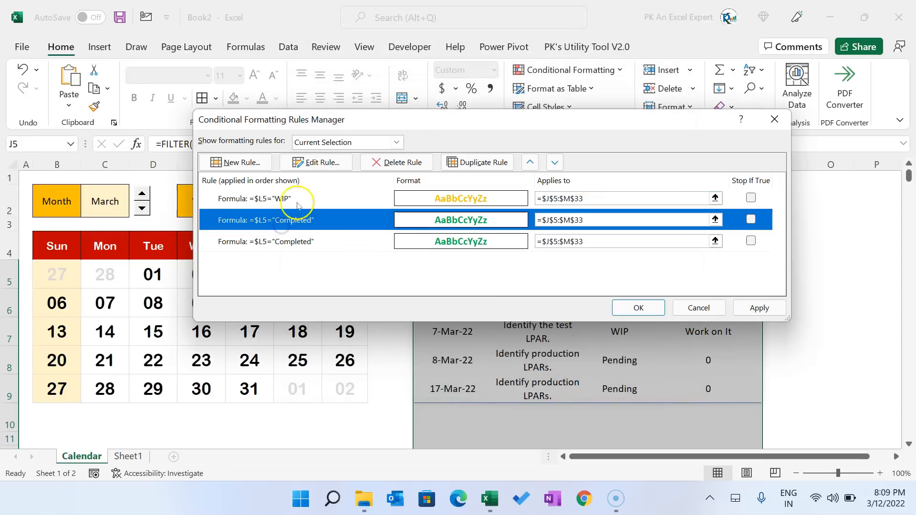
left_click(316, 163)
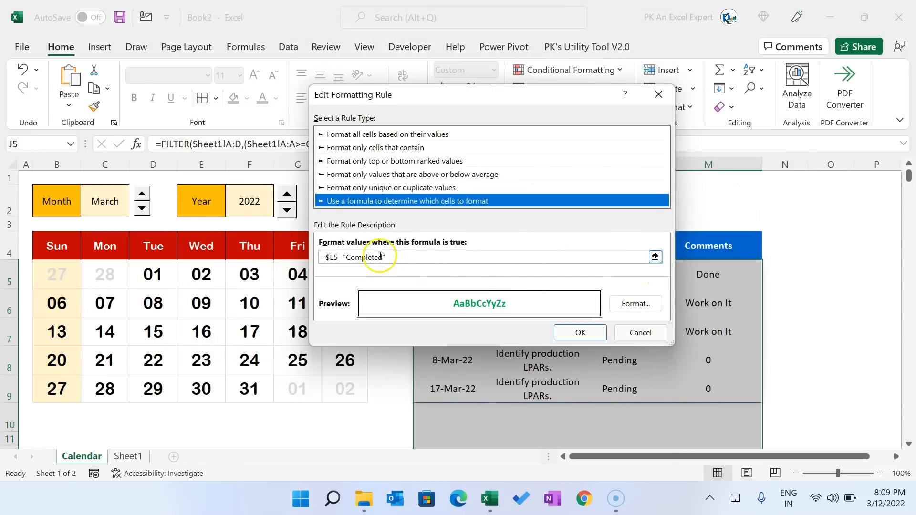
left_click(632, 303)
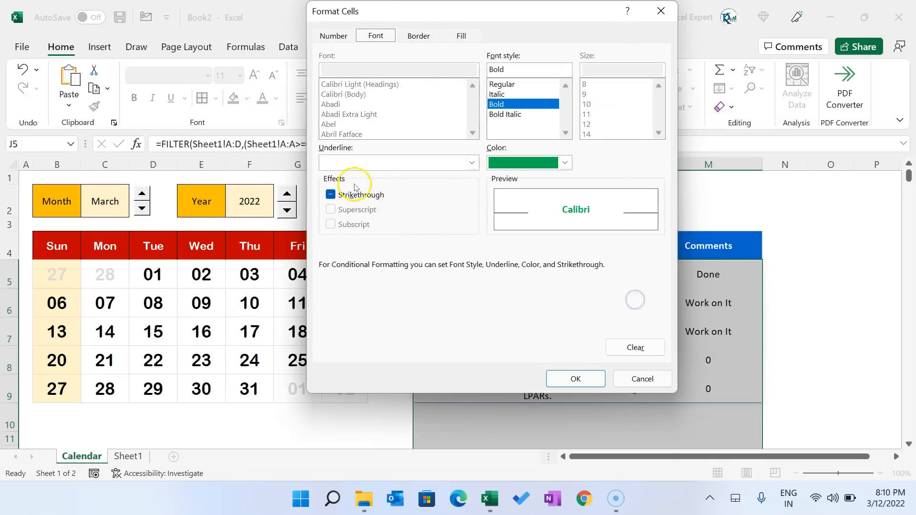
left_click(542, 166)
left_click(507, 317)
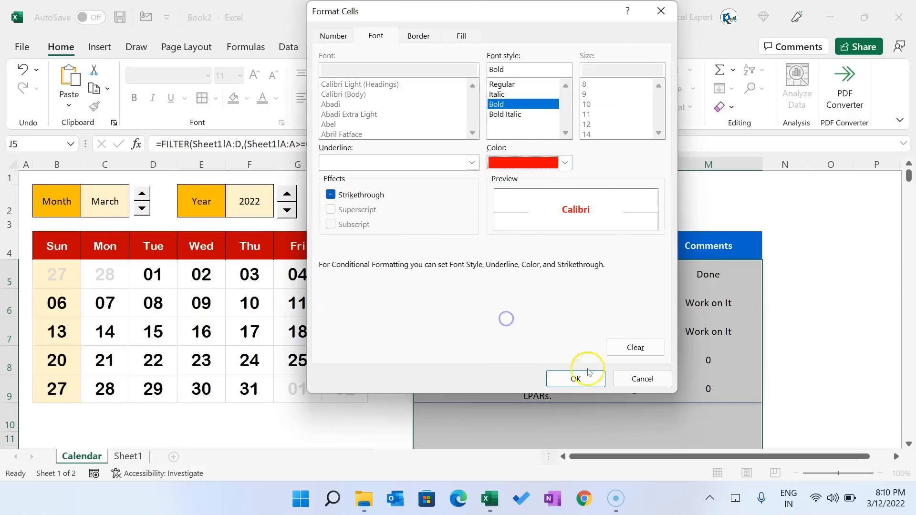
left_click(578, 379)
left_click(580, 332)
left_click(756, 311)
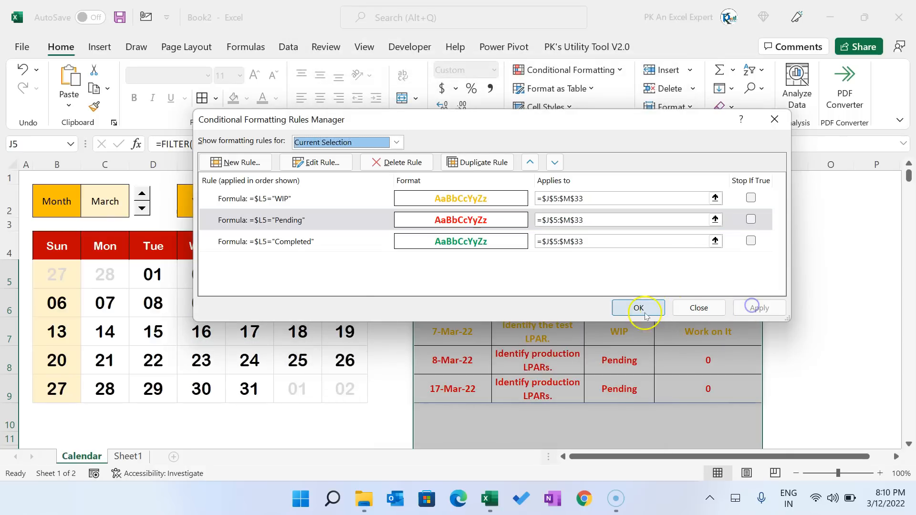
left_click(639, 309)
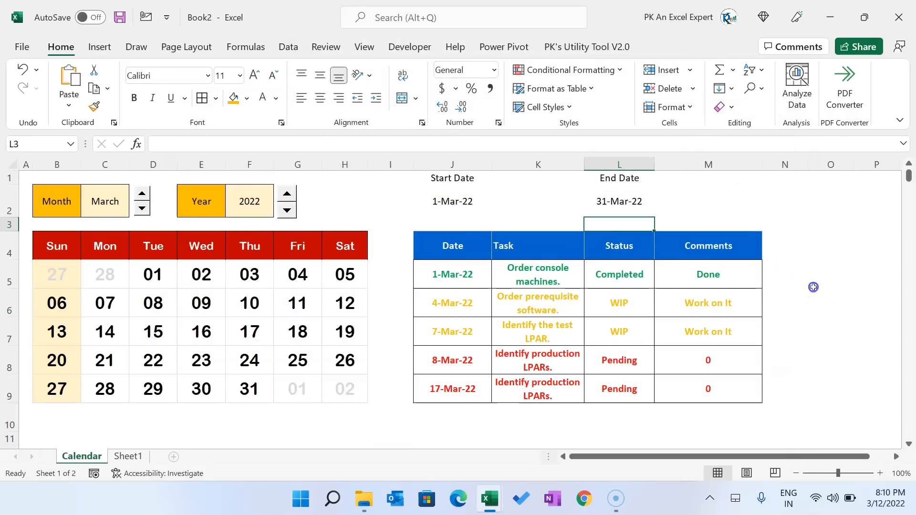
- Switch the calendar to February and reduce the font size of the listed tasks in J5:M8 to 9
left_click(604, 246)
left_click(474, 247)
left_click(142, 209)
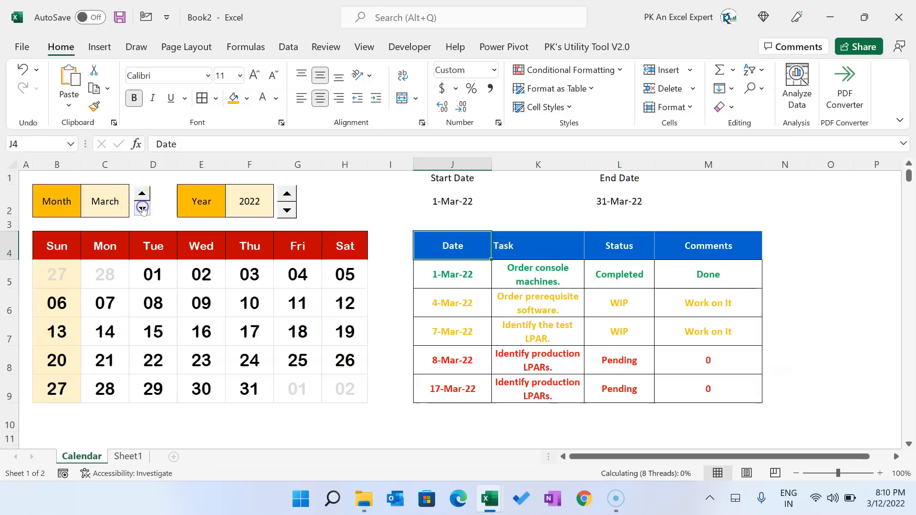
left_click_drag(558, 273, 565, 367)
left_click_drag(448, 285, 711, 374)
left_click(274, 76)
left_click(274, 76)
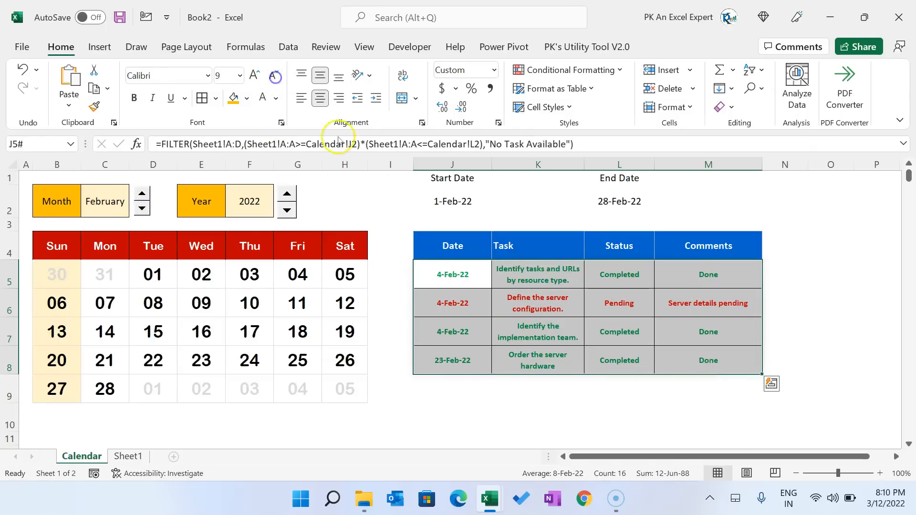
left_click(578, 324)
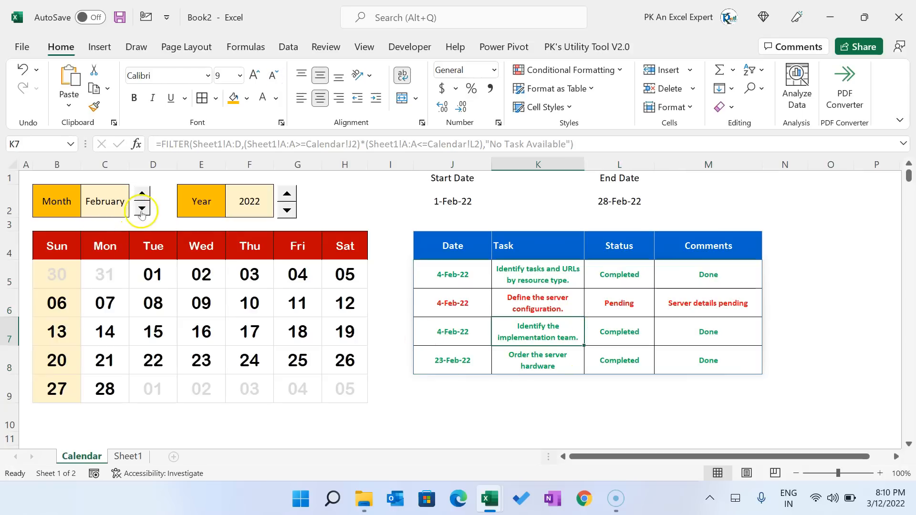
- Step the calendar back to January and forward to March to check the task list
left_click(142, 210)
left_click(143, 193)
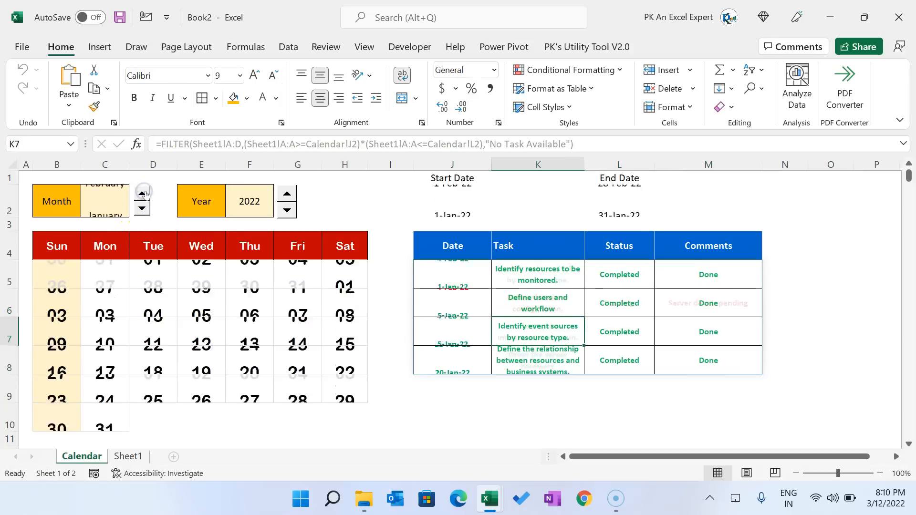
left_click(144, 193)
- Select the calendar dates B5:H10 and open the conditional formatting rules manager for them
left_click_drag(57, 274, 354, 417)
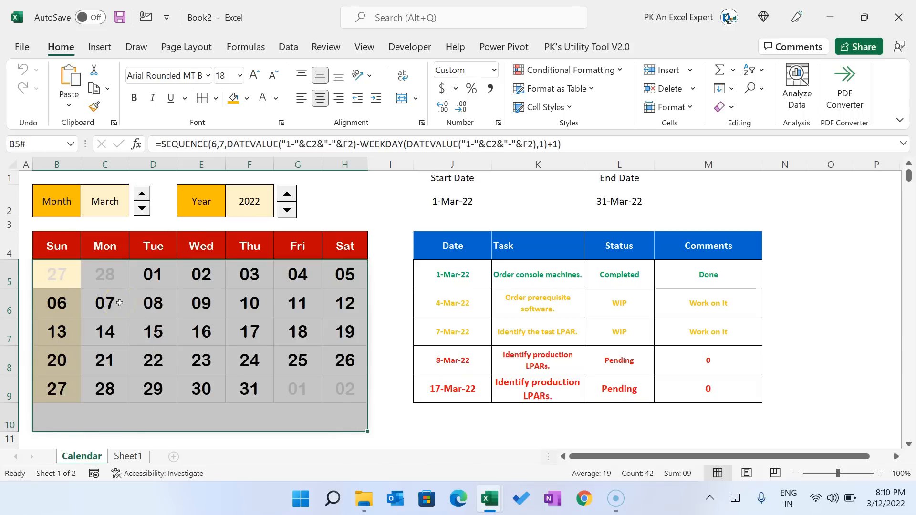
key("alt+h")
key("l")
key("r")
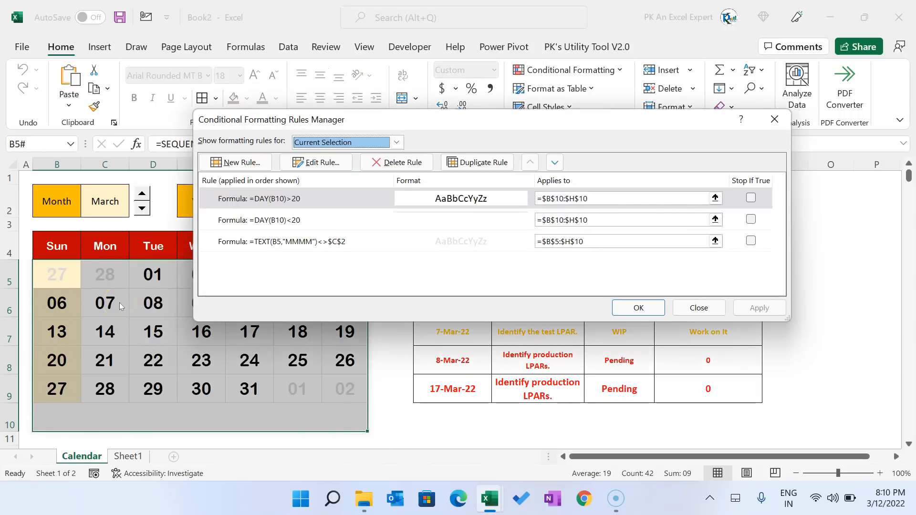
- Create a formula-based rule for the calendar dates with the formula =countif(Sheet1!$A:$A,Calendar!B5)>0
left_click(239, 164)
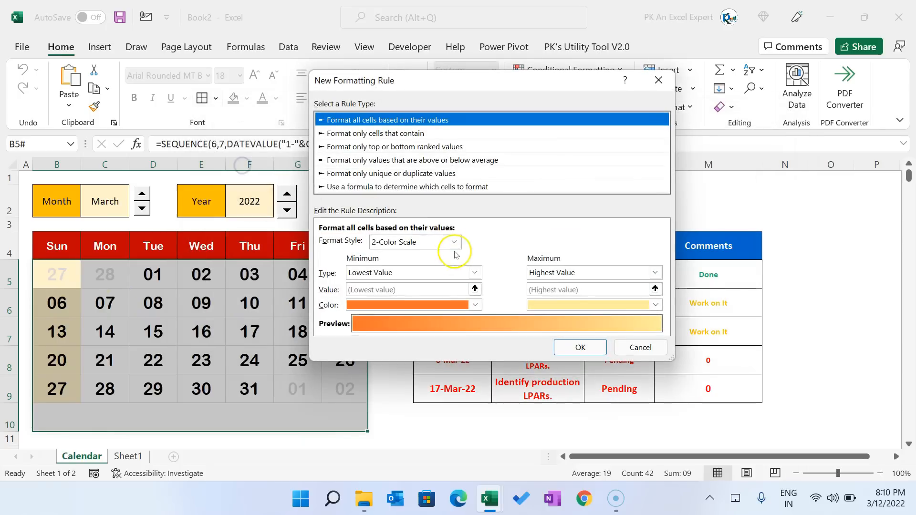
left_click(413, 187)
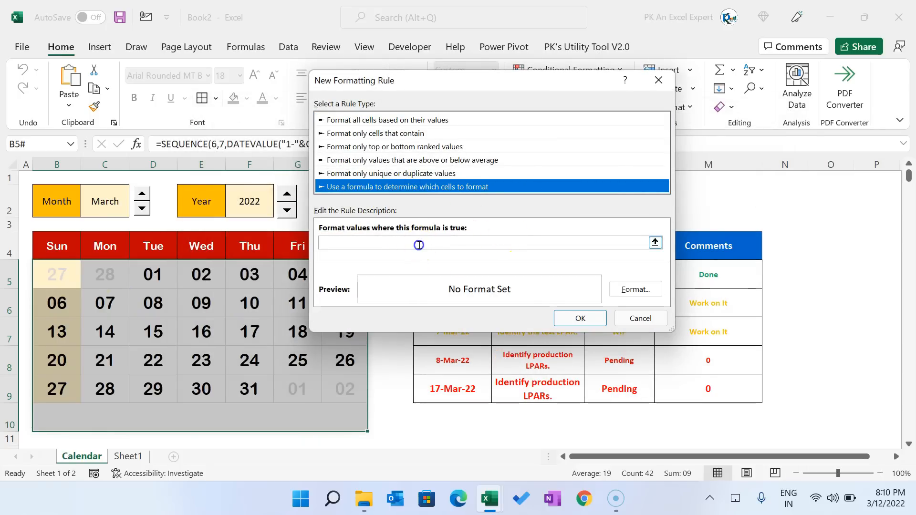
left_click(418, 244)
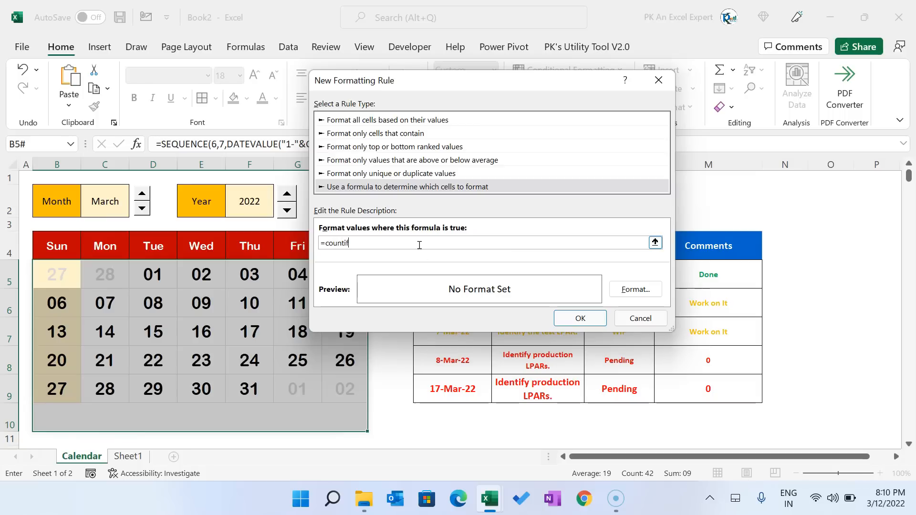
type("=countif(")
left_click(128, 456)
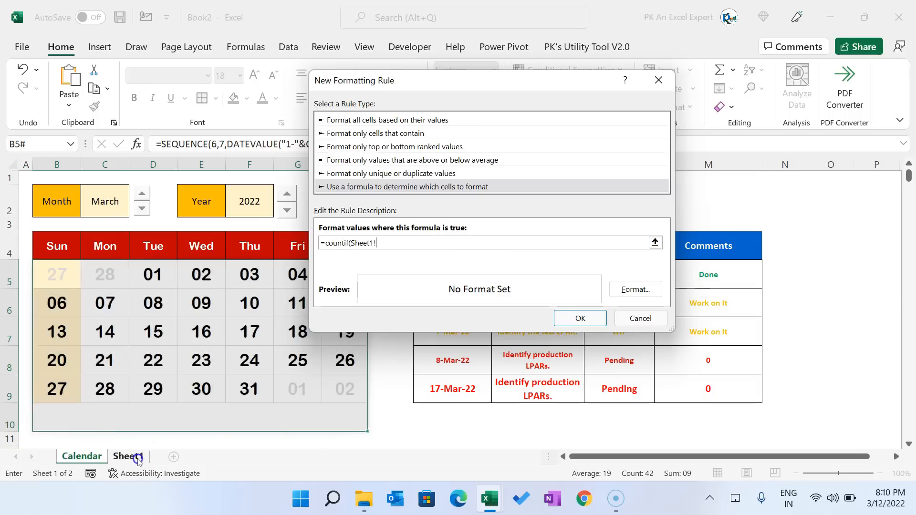
left_click(113, 164)
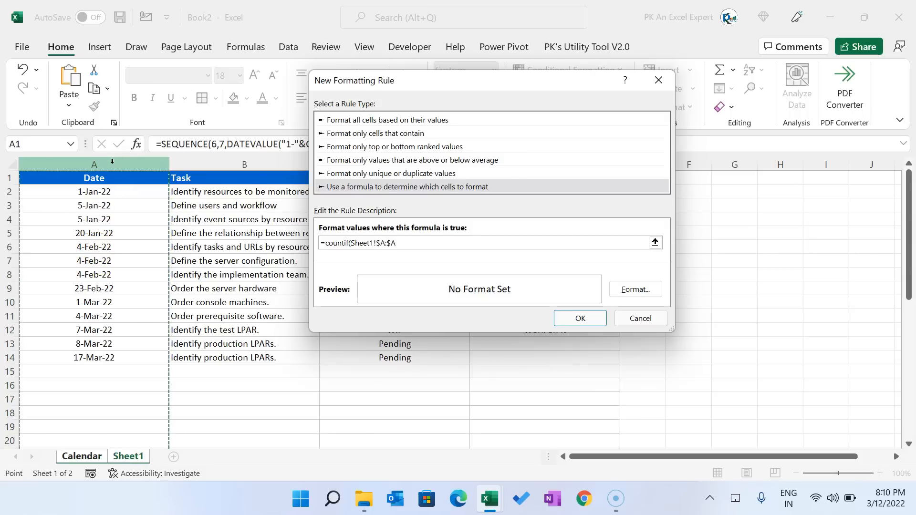
type(",")
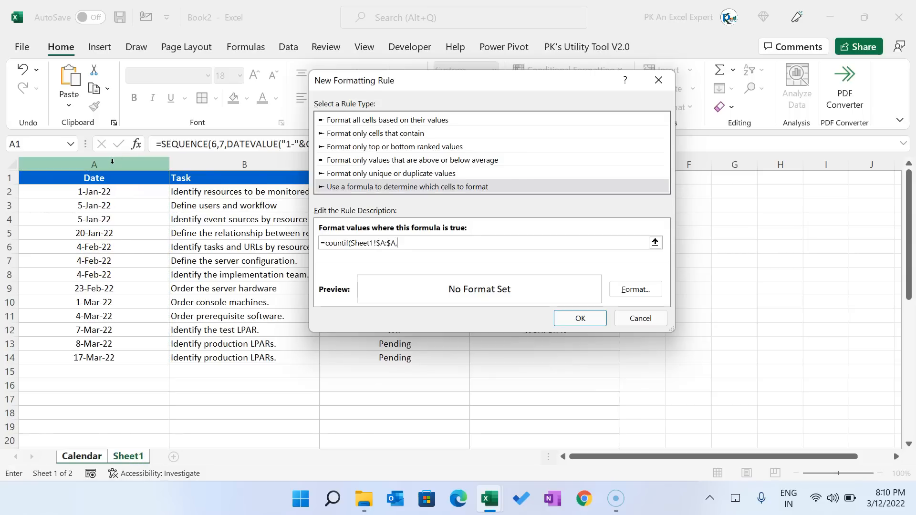
left_click(93, 457)
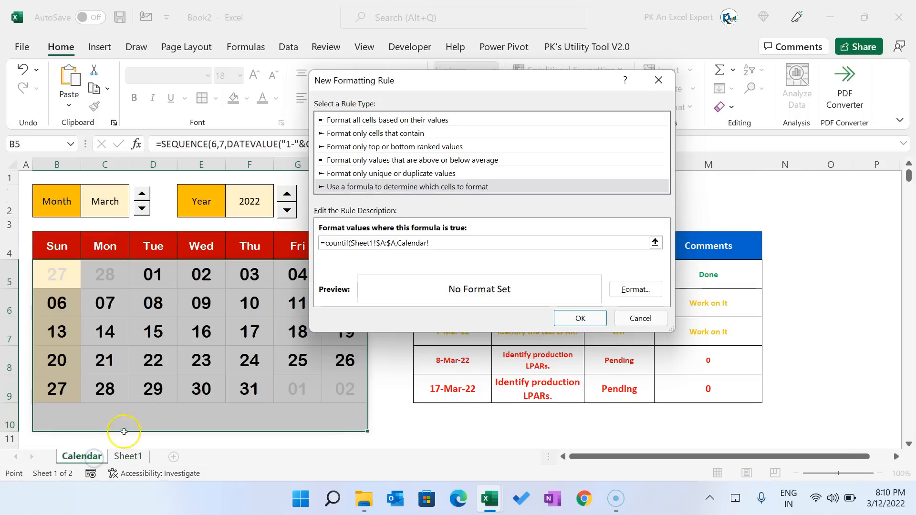
left_click(71, 280)
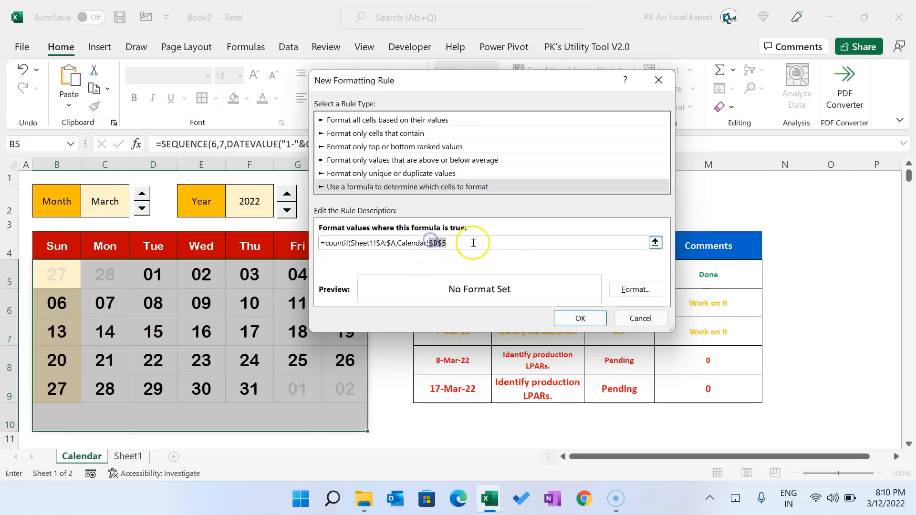
type("B5)>0")
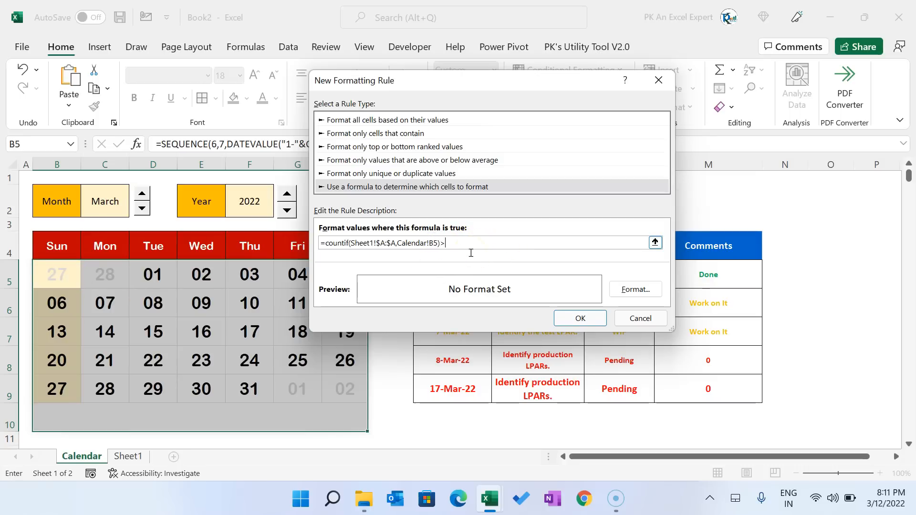
- Give the task-date rule a light blue fill and apply it to the calendar
left_click(637, 290)
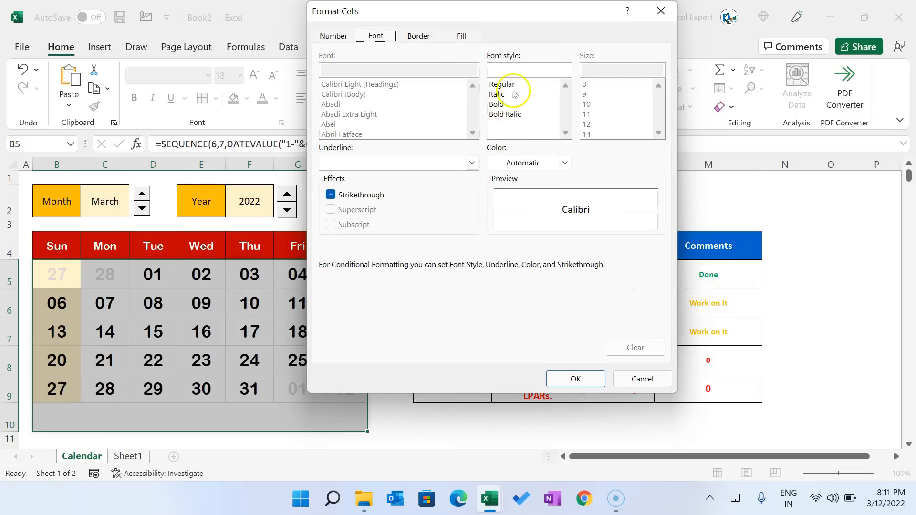
left_click(463, 37)
left_click(436, 104)
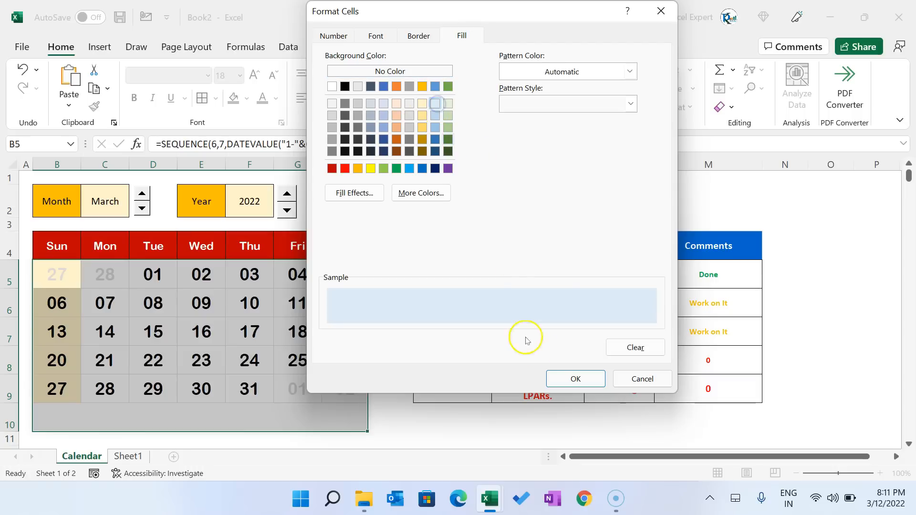
left_click(572, 377)
left_click(580, 318)
left_click(757, 308)
left_click(638, 308)
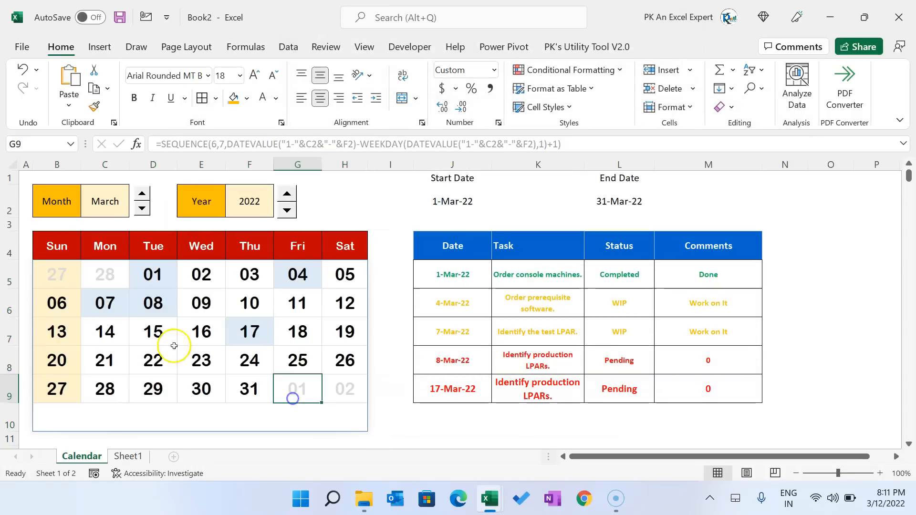
- Switch the calendar to February and examine the highlighting on next-month dates in rows 9 and 10
left_click(141, 194)
left_click(142, 190)
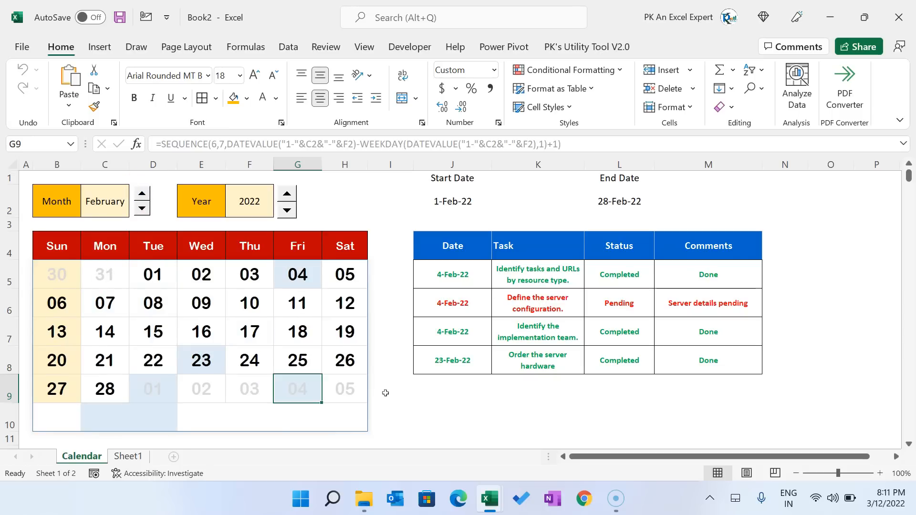
left_click_drag(157, 391, 343, 419)
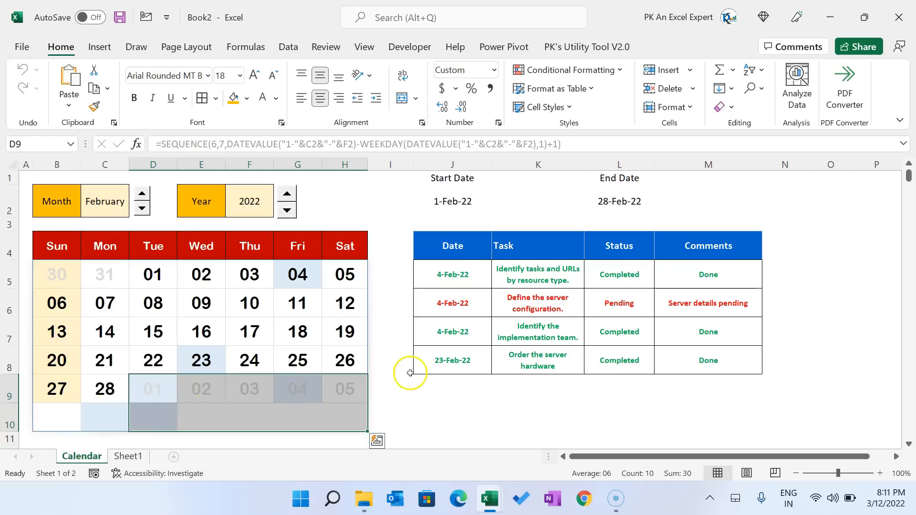
left_click(151, 396)
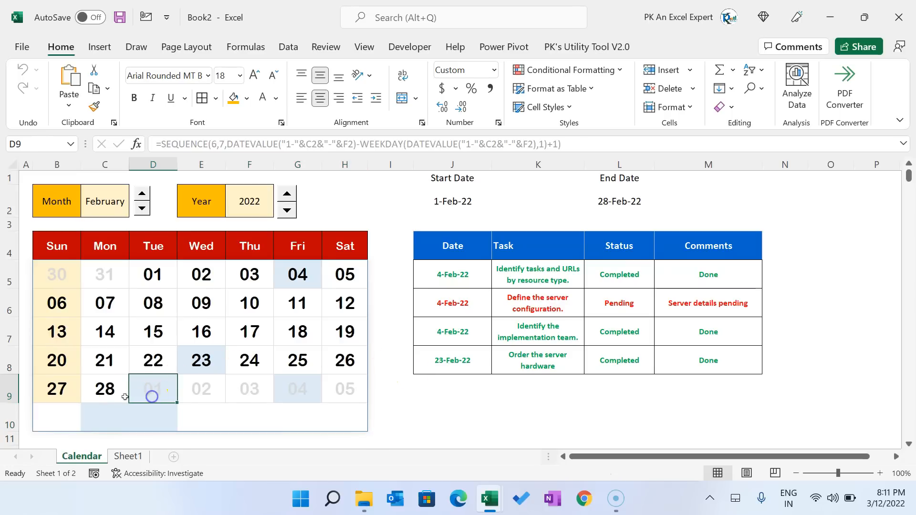
left_click(148, 332)
left_click(105, 200)
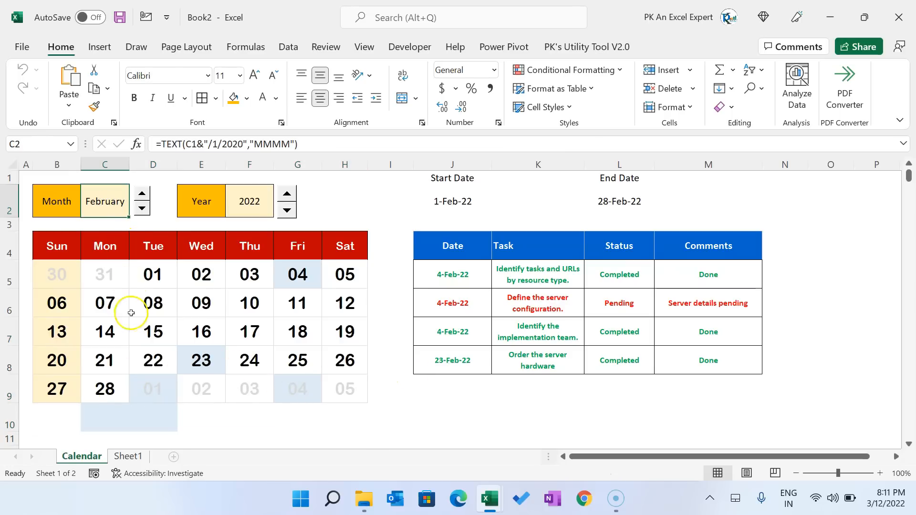
left_click(130, 312)
- Reselect the calendar grid B5:H10 and bring up its conditional formatting rules manager
left_click_drag(62, 280, 333, 421)
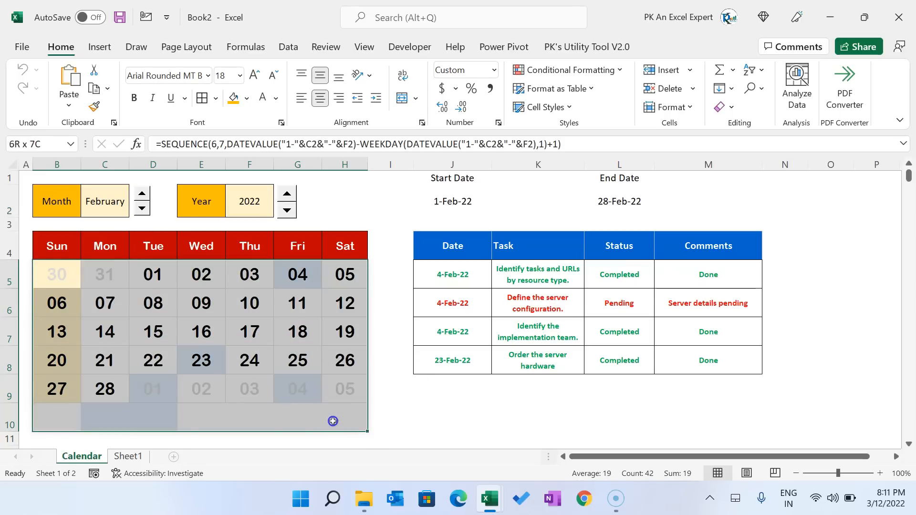
key("alt+h")
key("l")
key("r")
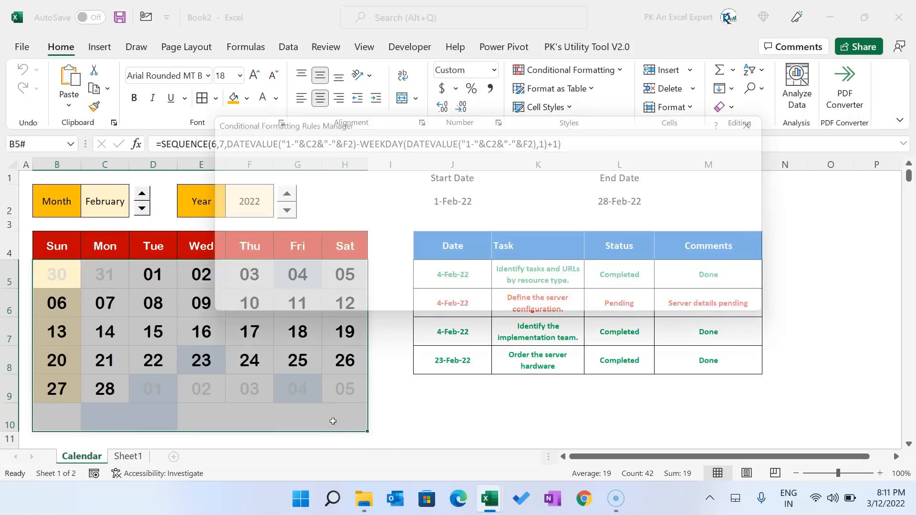
- Edit the task-date highlighting rule's formula to =AND(COUNTIF(Sheet1!$A:$A,B5)>0,TEXT(B5,"MMMM")=$C$2), so only dates in the selected month match
left_click(320, 199)
left_click(310, 162)
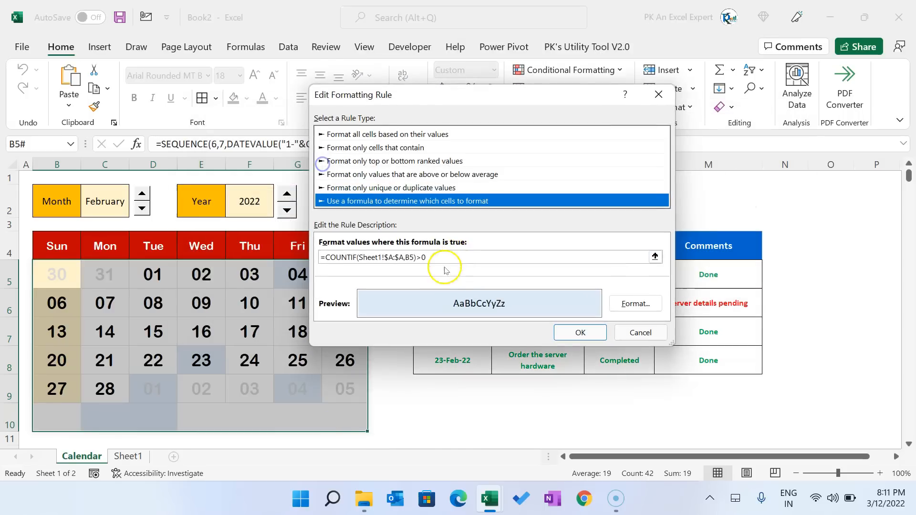
left_click(326, 257)
type("And(")
left_click(474, 257)
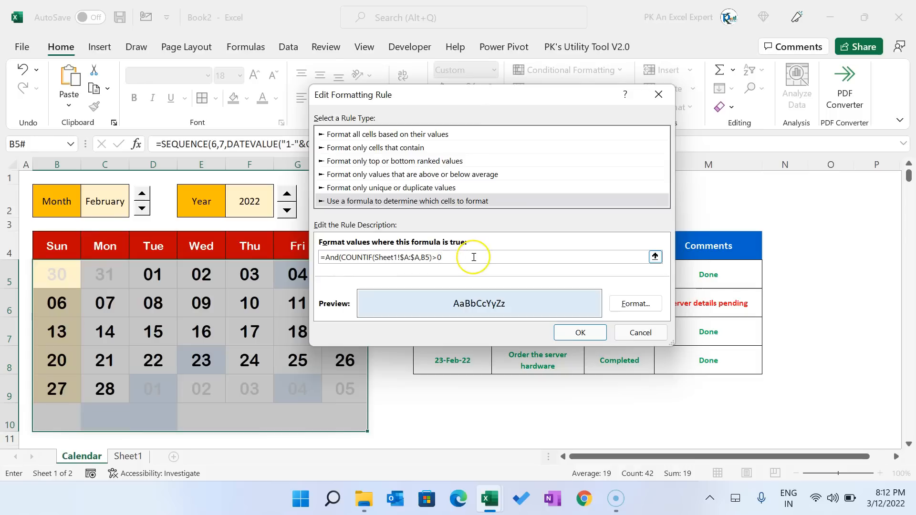
type(",Text")
left_click(505, 255)
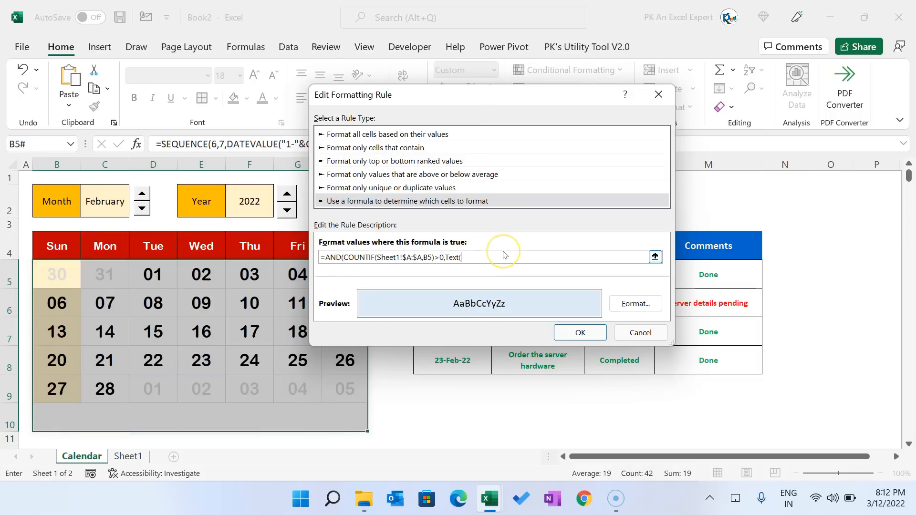
type("(")
left_click(68, 277)
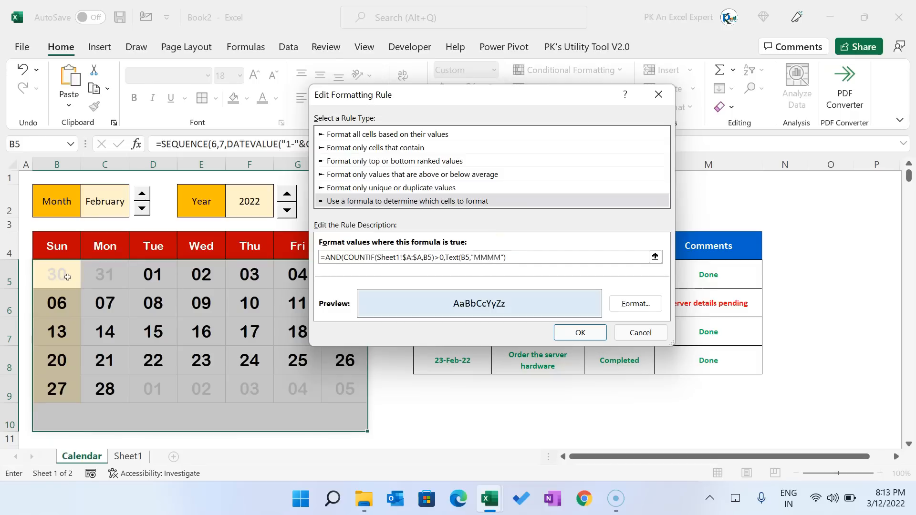
left_click(114, 197)
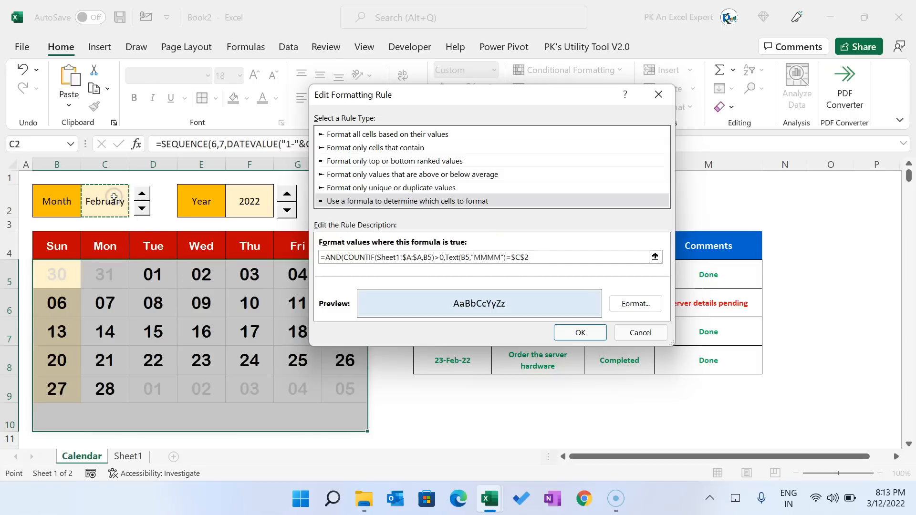
left_click(580, 333)
- Apply the revised task-date rule to the calendar grid, close the rules manager and deselect the grid
left_click(759, 307)
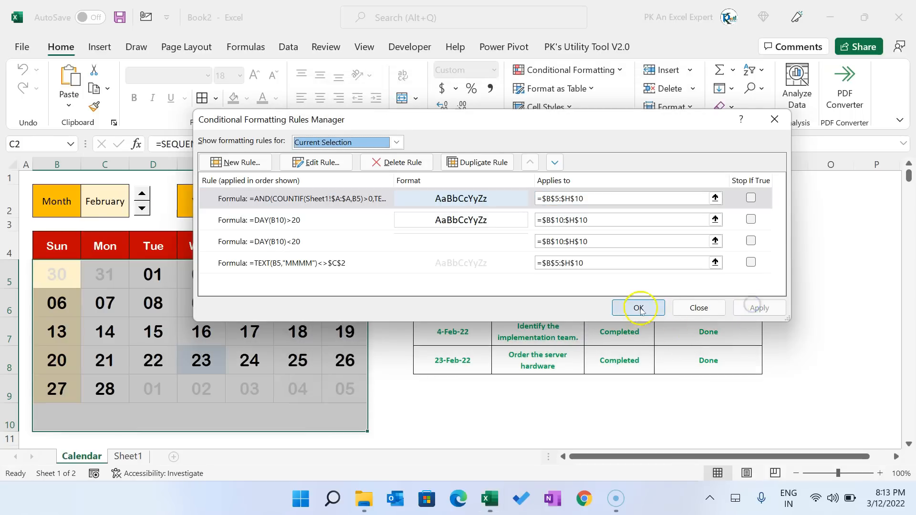
left_click(639, 308)
left_click(360, 369)
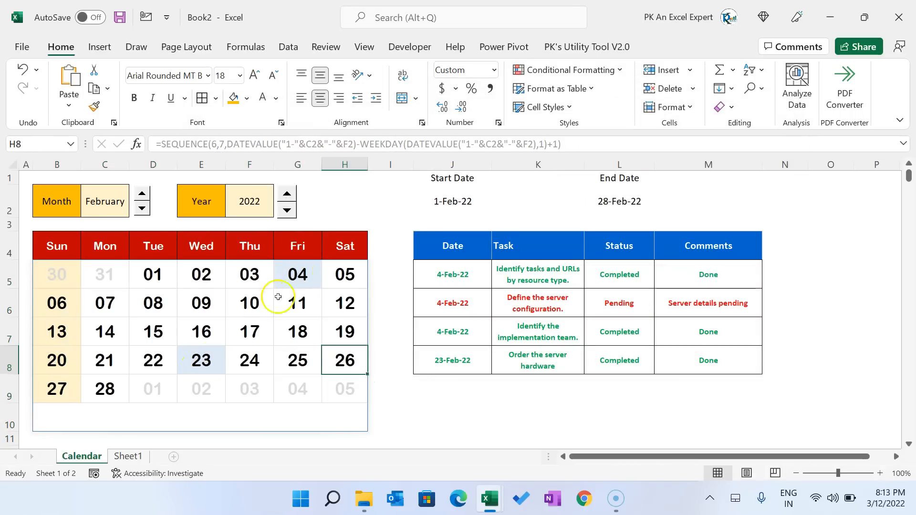
- Switch the calendar to March and back to January 2022, comparing the highlighted dates with the task list
left_click(142, 193)
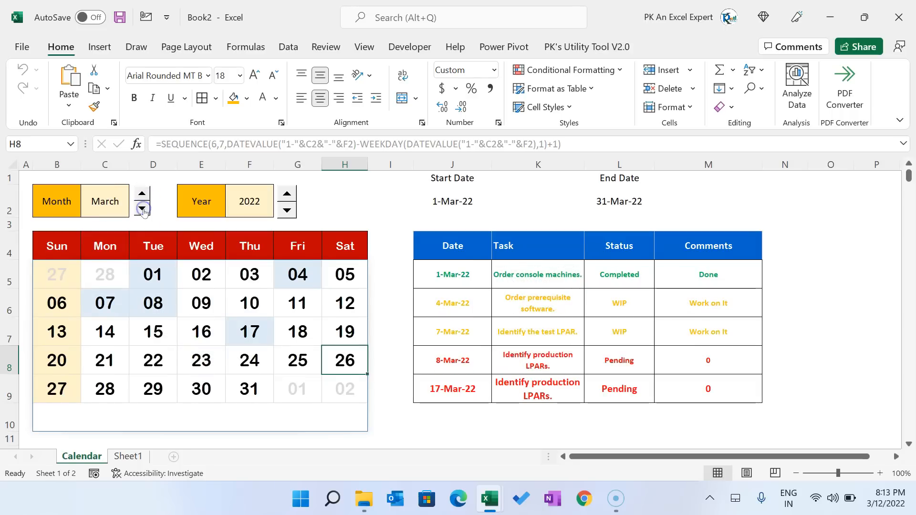
left_click(142, 209)
left_click(142, 210)
left_click(383, 257)
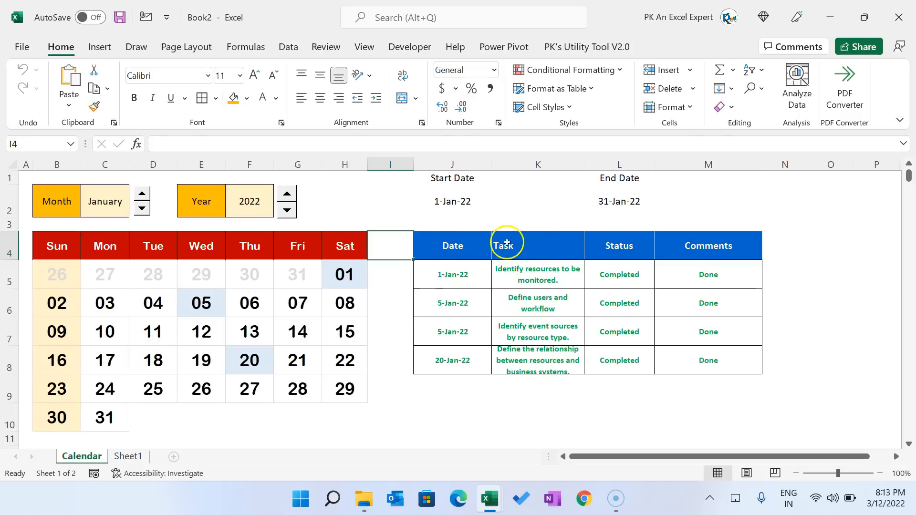
left_click(403, 334)
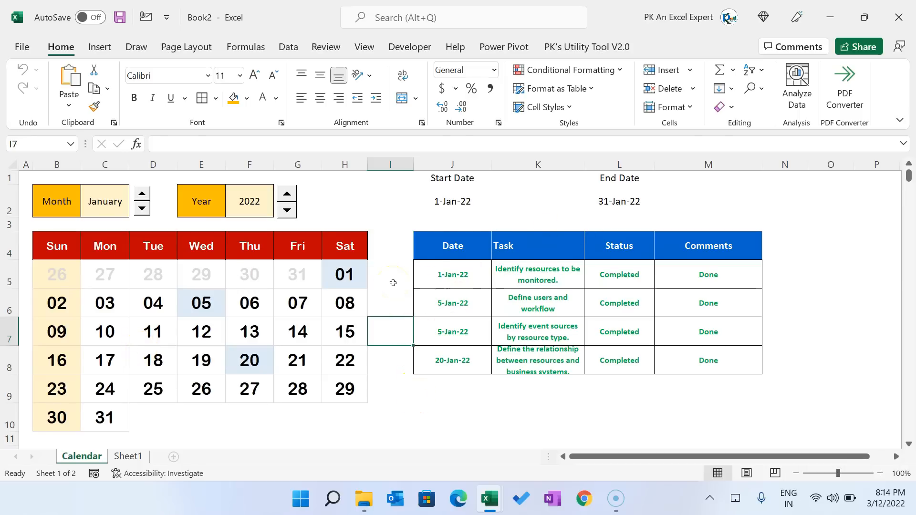